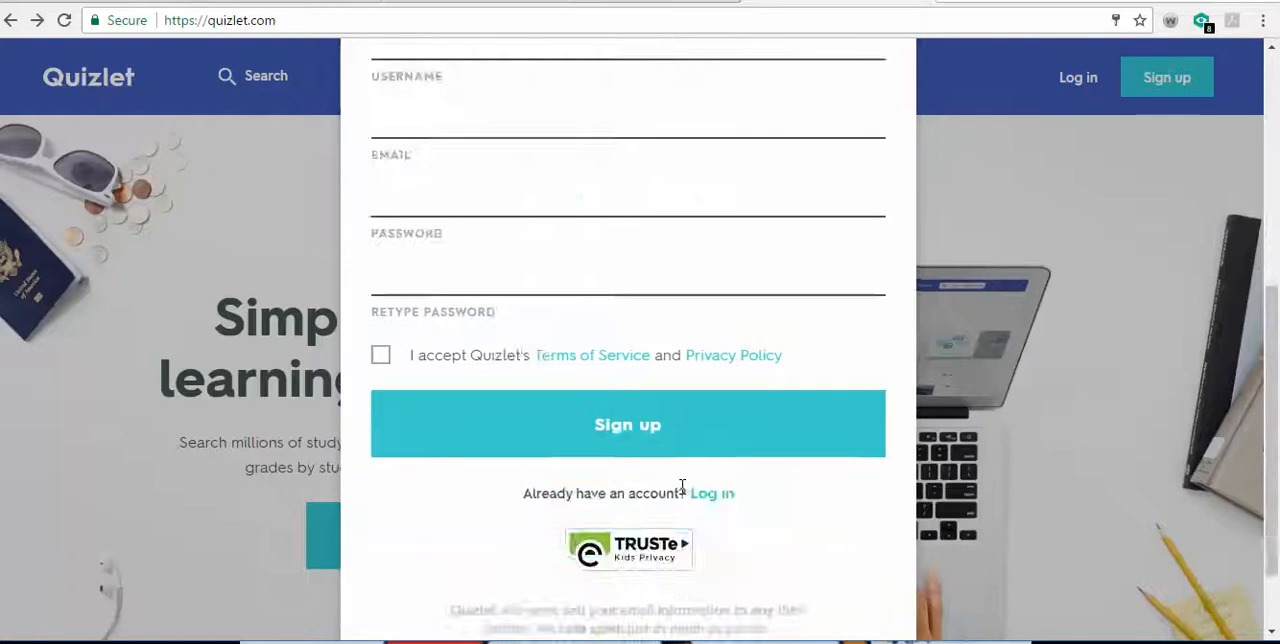
- Try to enter the full e-mail address in the username field of the sign-up form
scroll(680, 490, "up", 4)
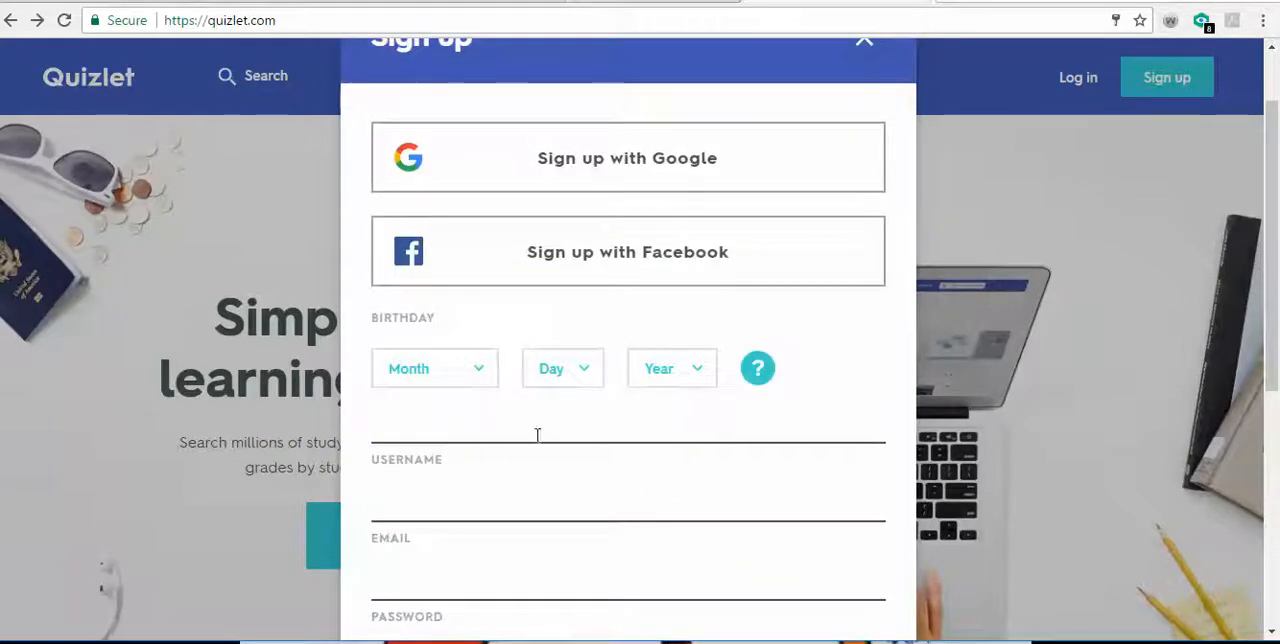
left_click(515, 429)
type("Shad")
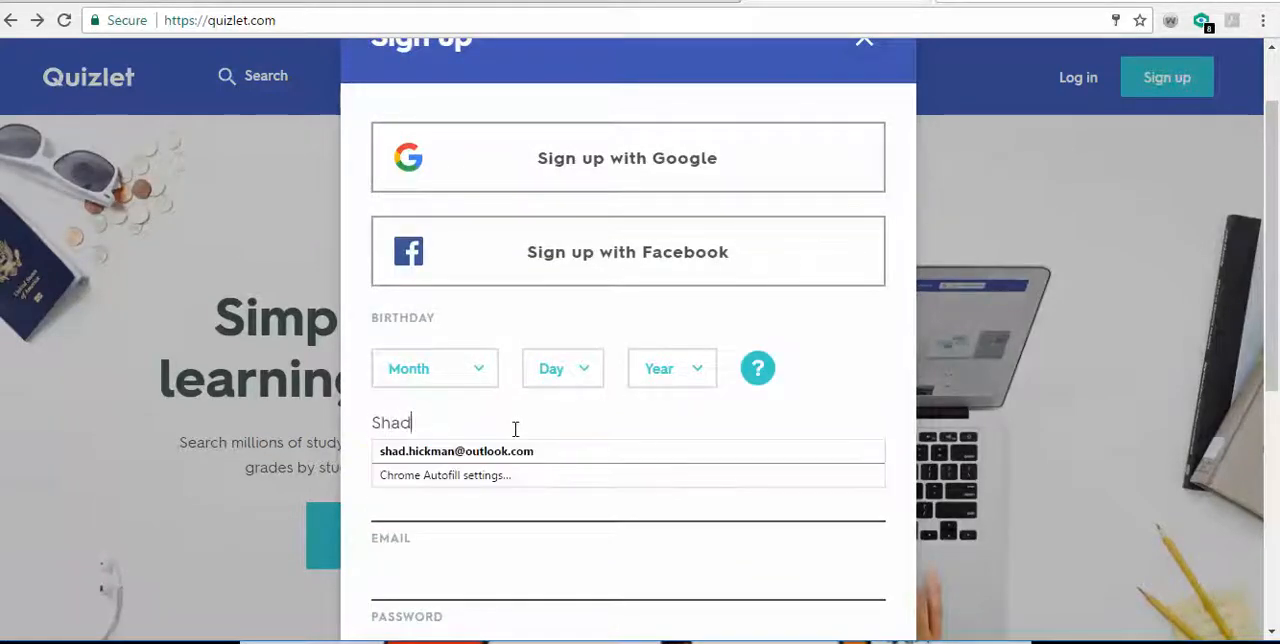
key("BackSpace")
key("BackSpace")
key("BackSpace")
key("BackSpace")
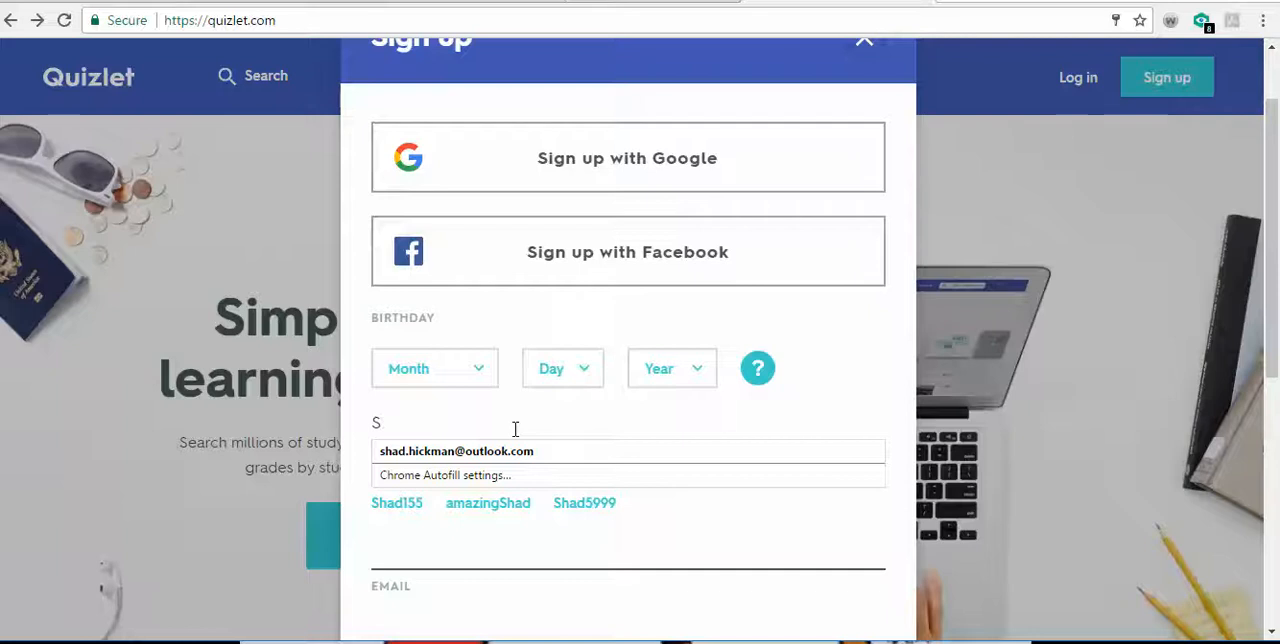
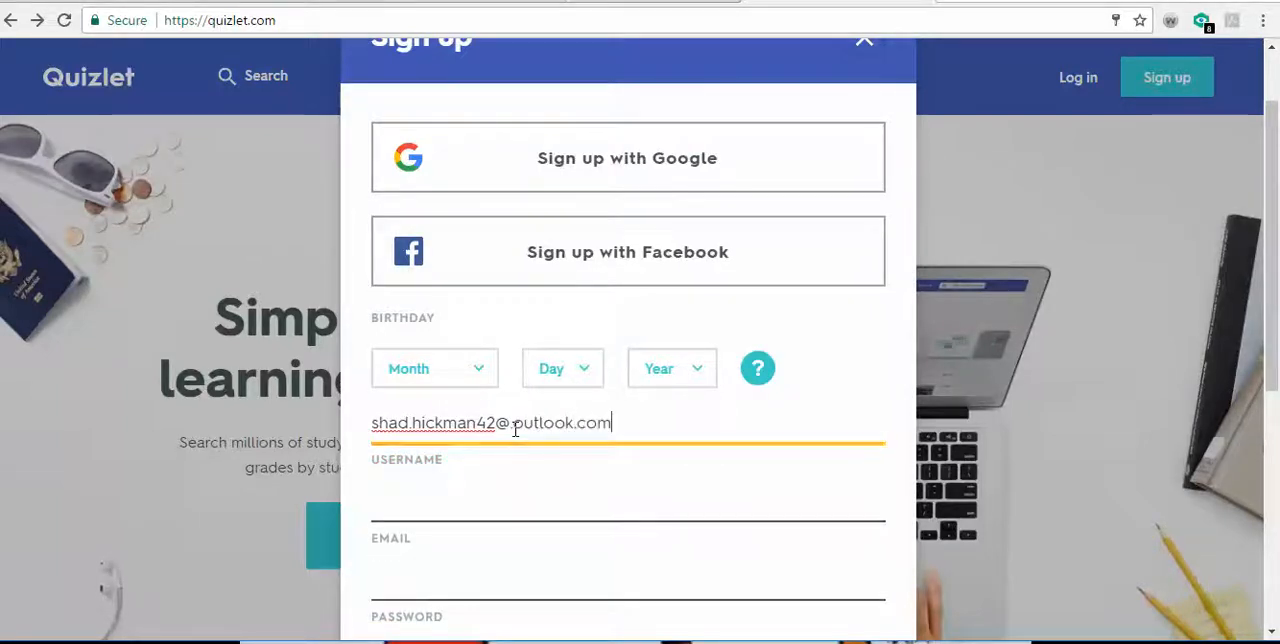
- Fill the email and password fields with the saved autofill login
key("Tab")
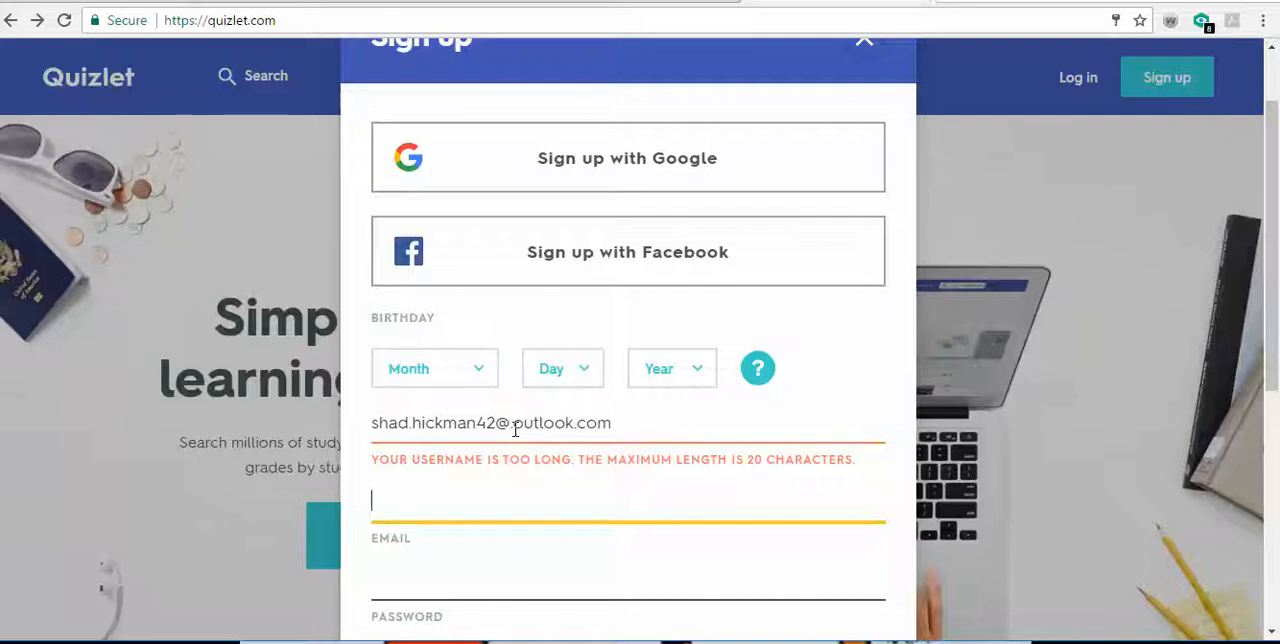
key("Down")
key("Down")
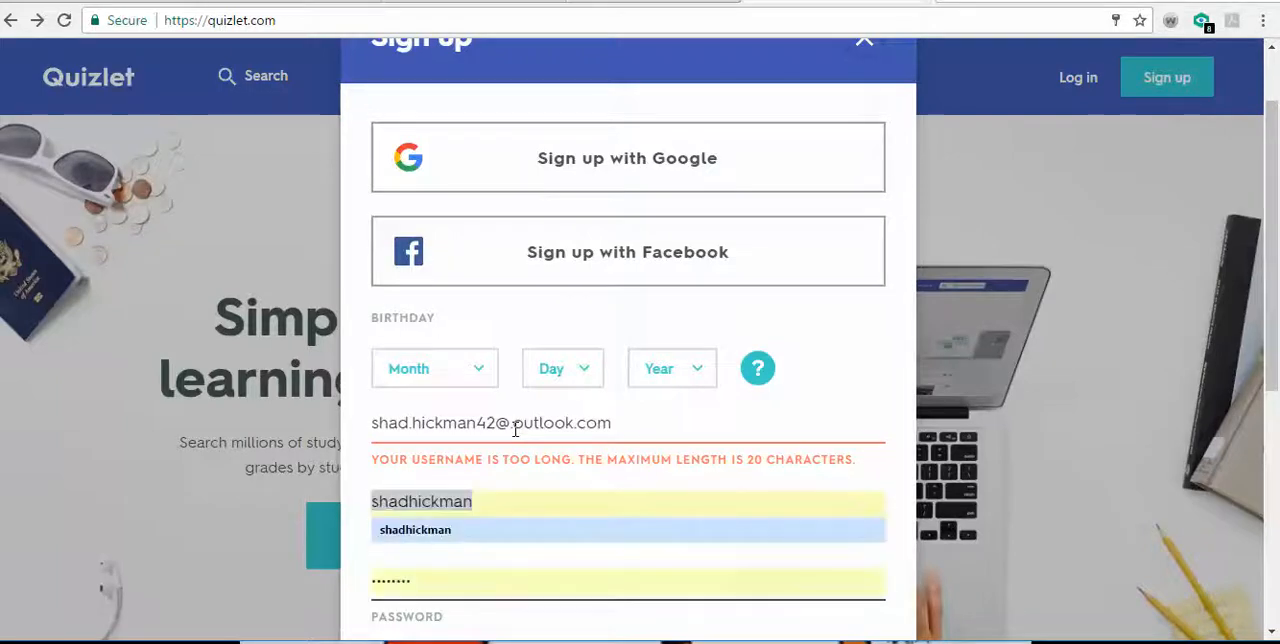
key("Return")
- Replace the username with the account holder's first and last name written as one word
key("shift+Tab")
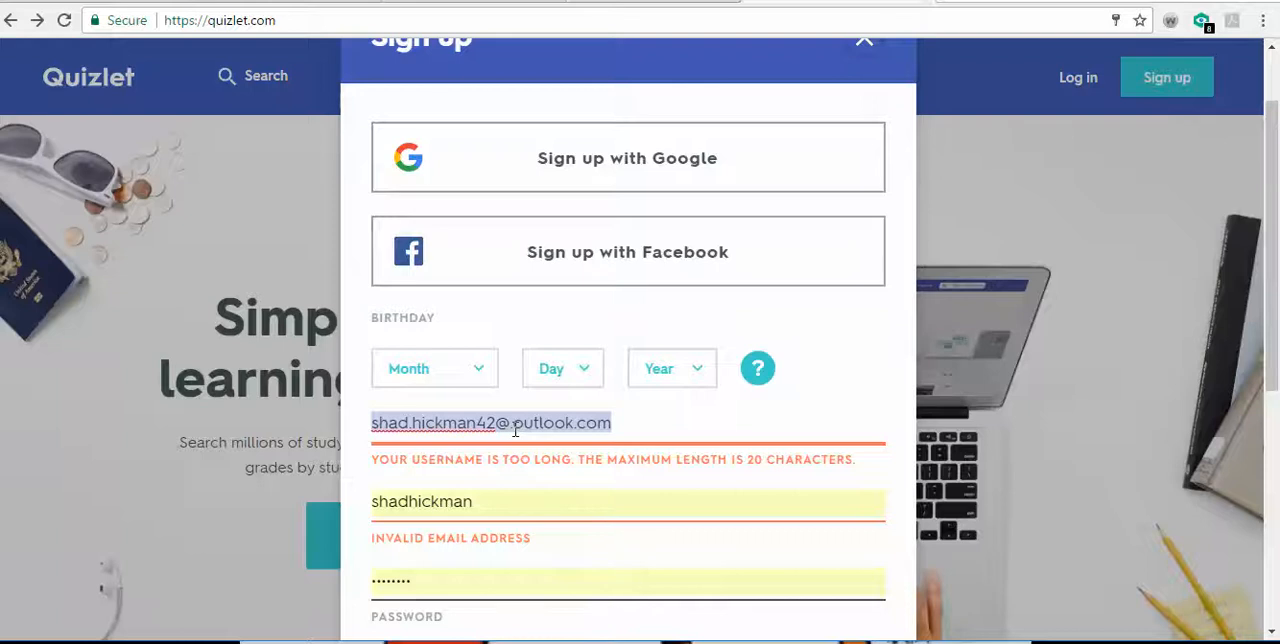
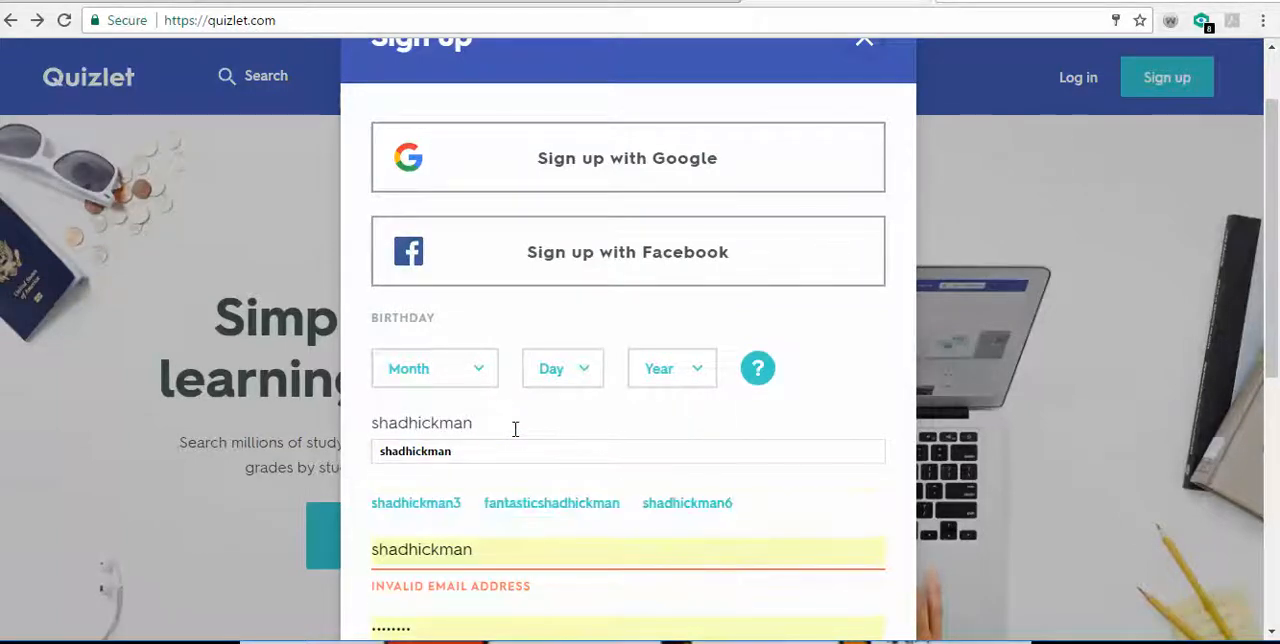
key("Tab")
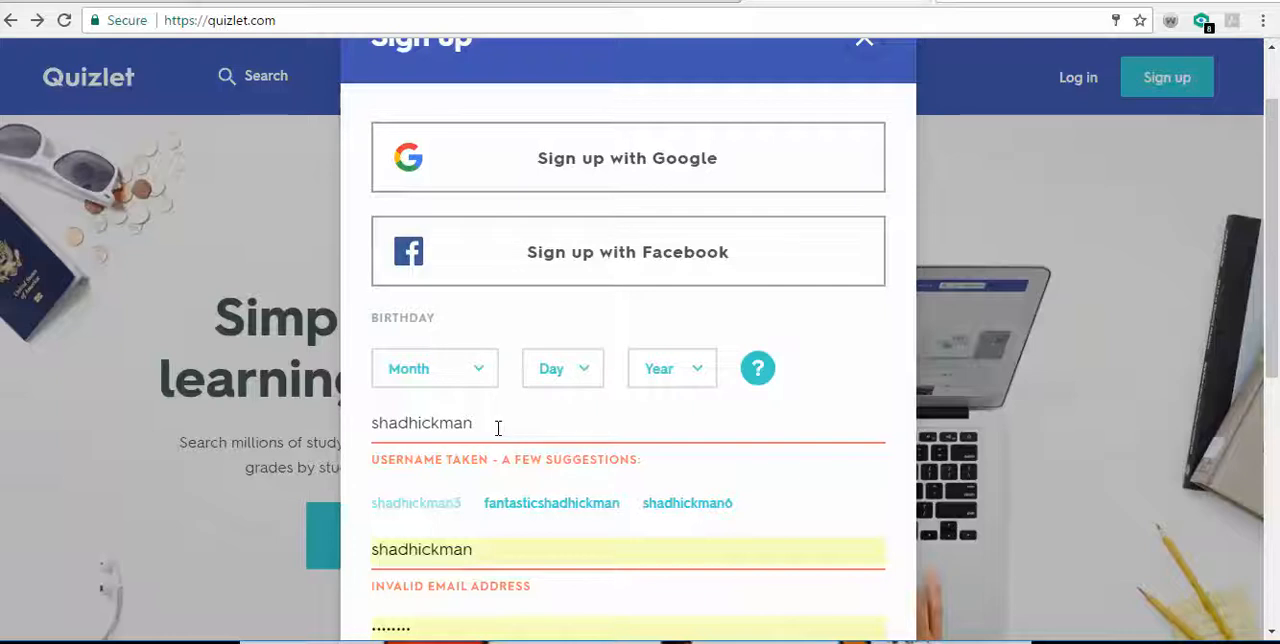
- Replace the first name at the start of the username with "mr"
left_click(498, 428)
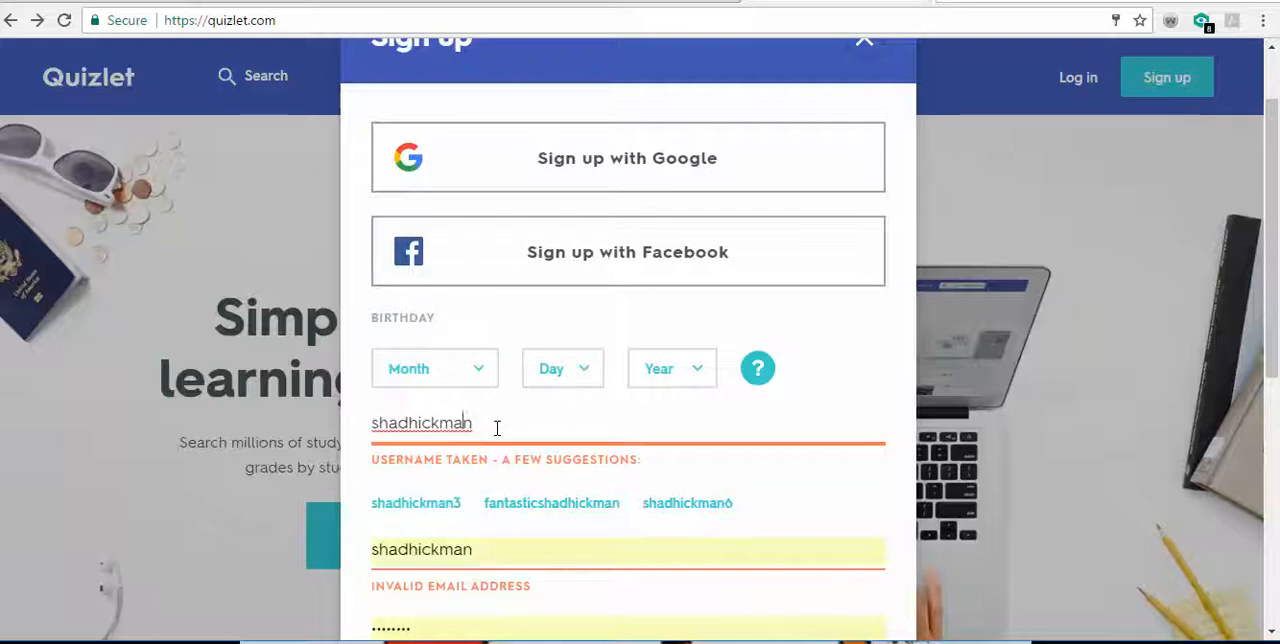
key("BackSpace")
key("BackSpace")
key("BackSpace")
key("BackSpace")
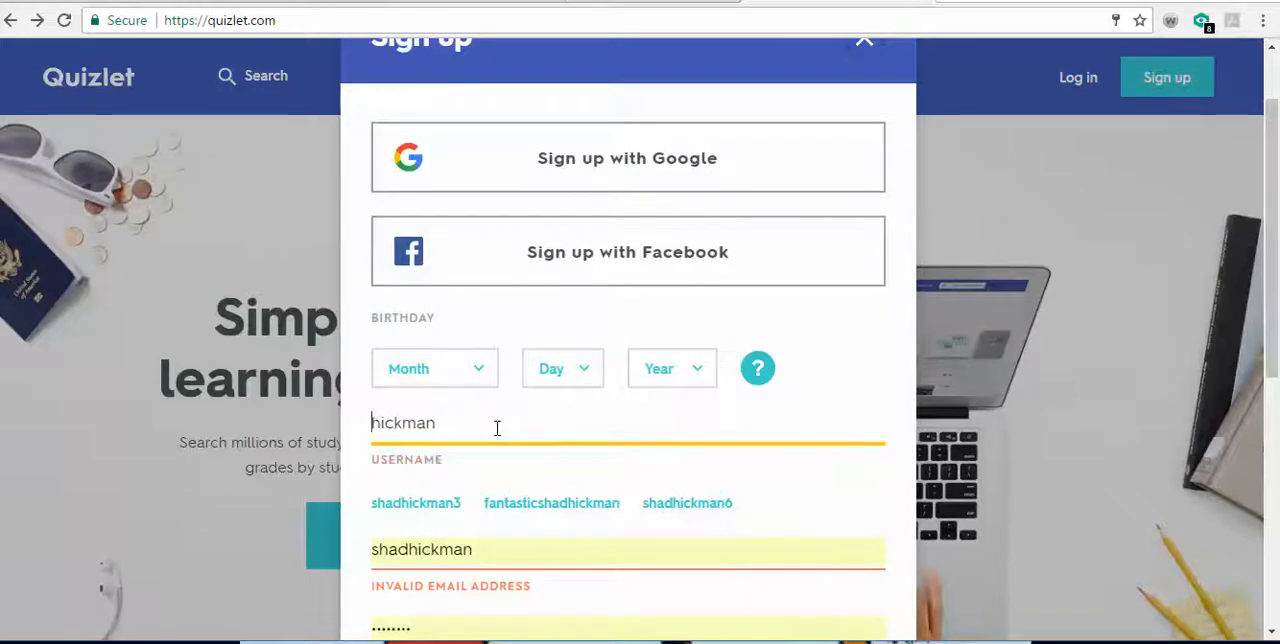
type("mr")
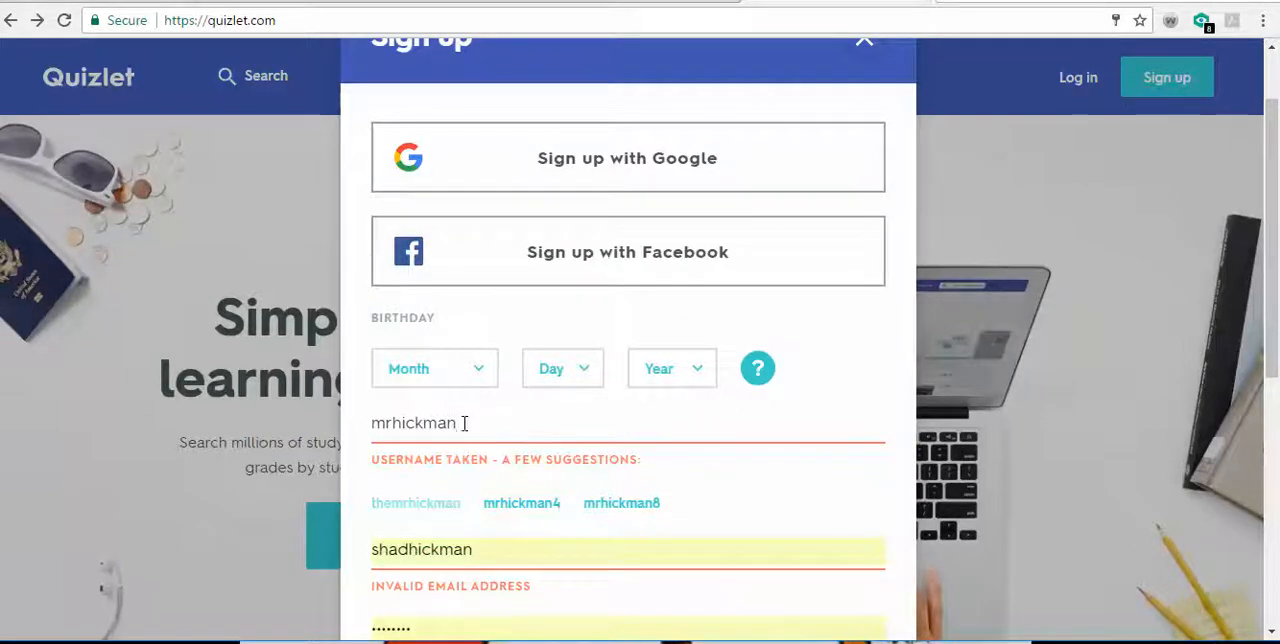
- Append 246 to the end of the username
left_click(457, 423)
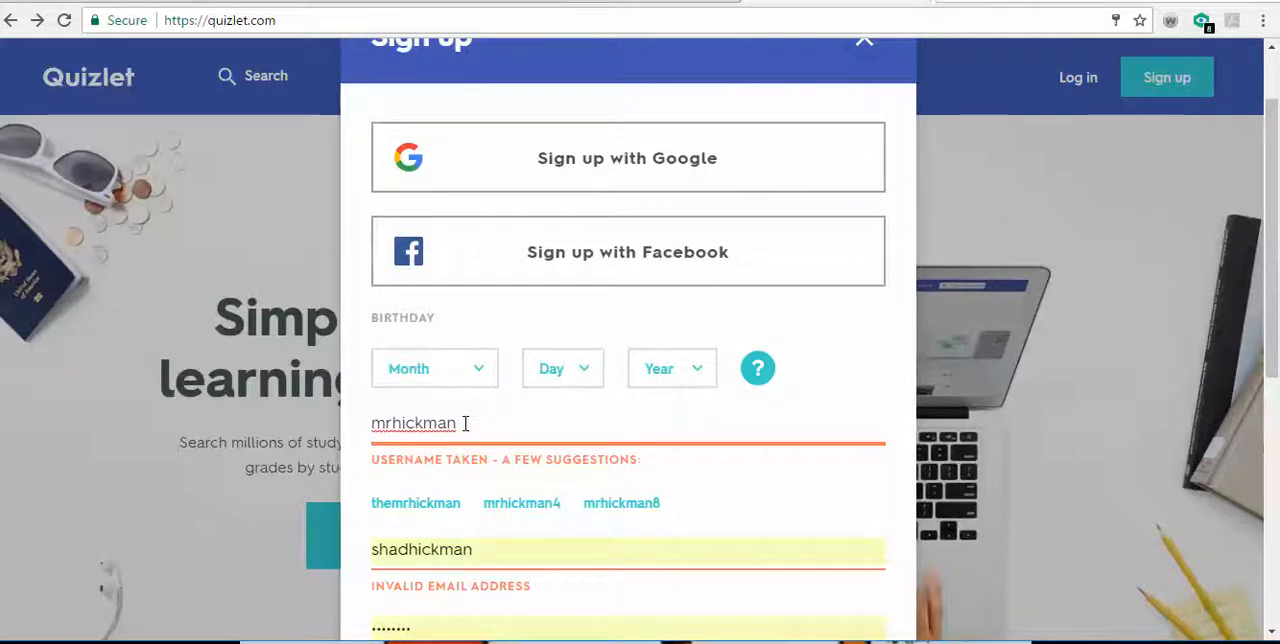
type("24")
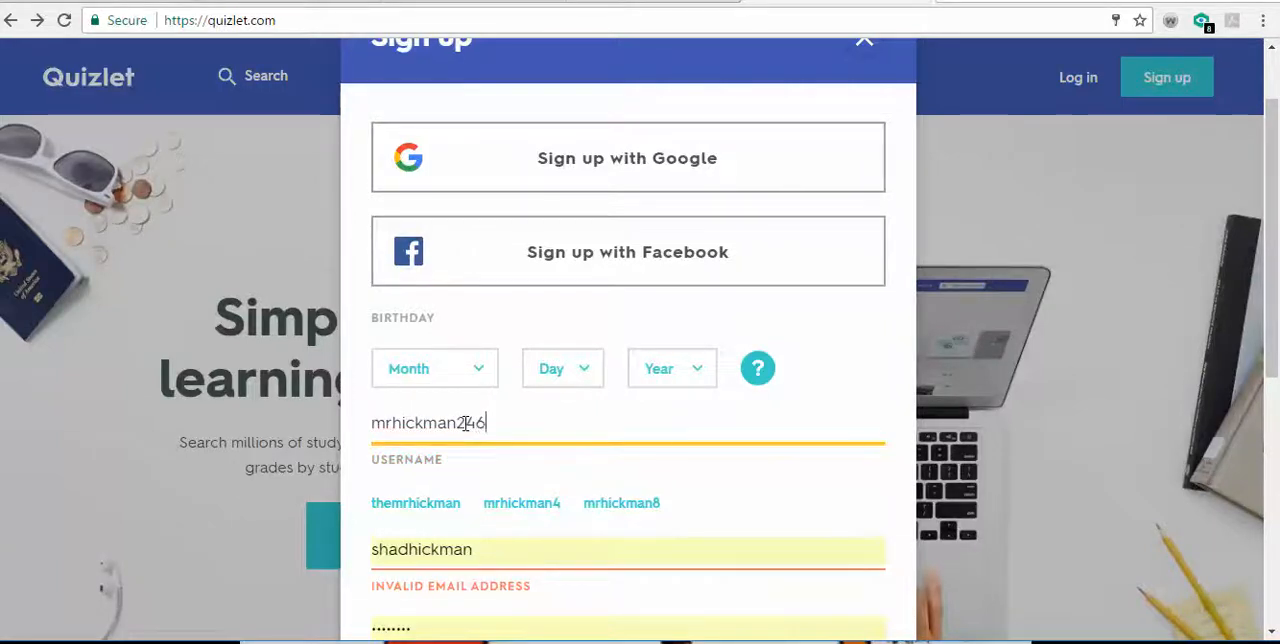
type("6")
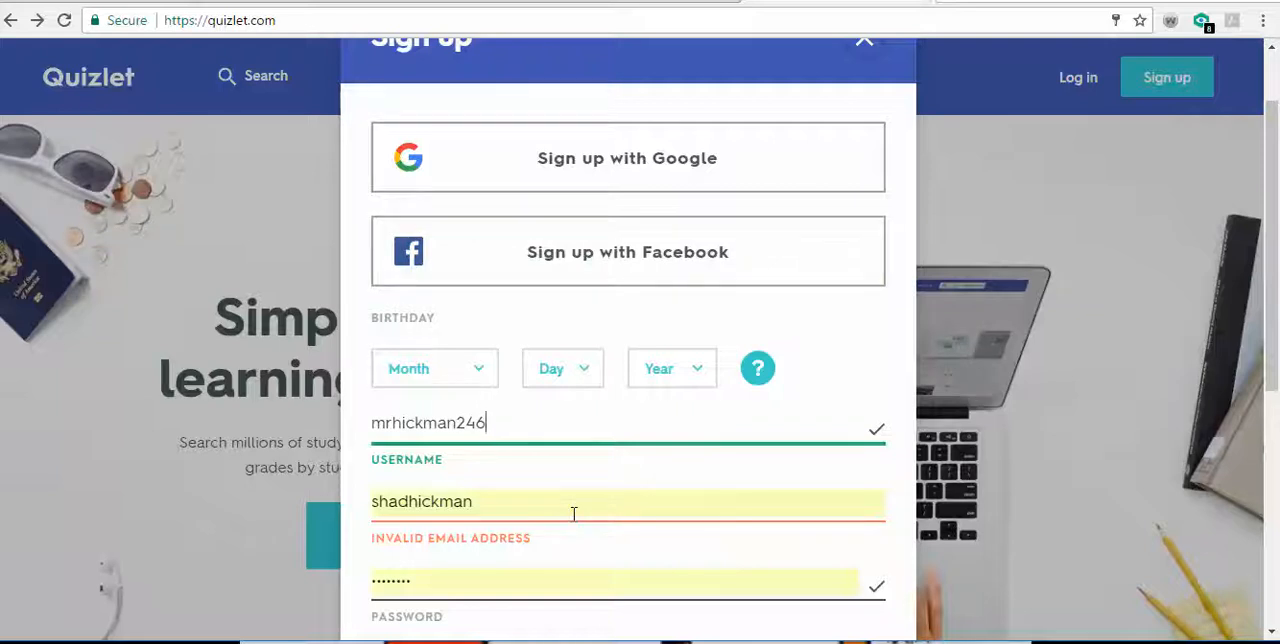
- Complete the entry in the email field as the full e-mail address
left_click(542, 511)
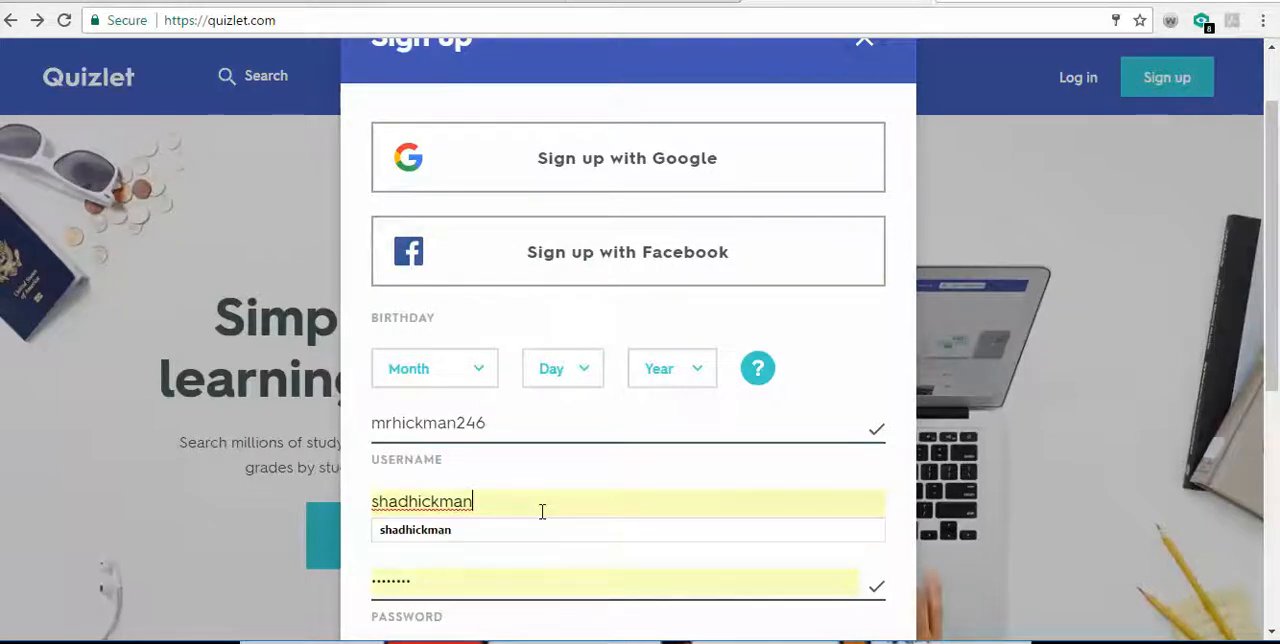
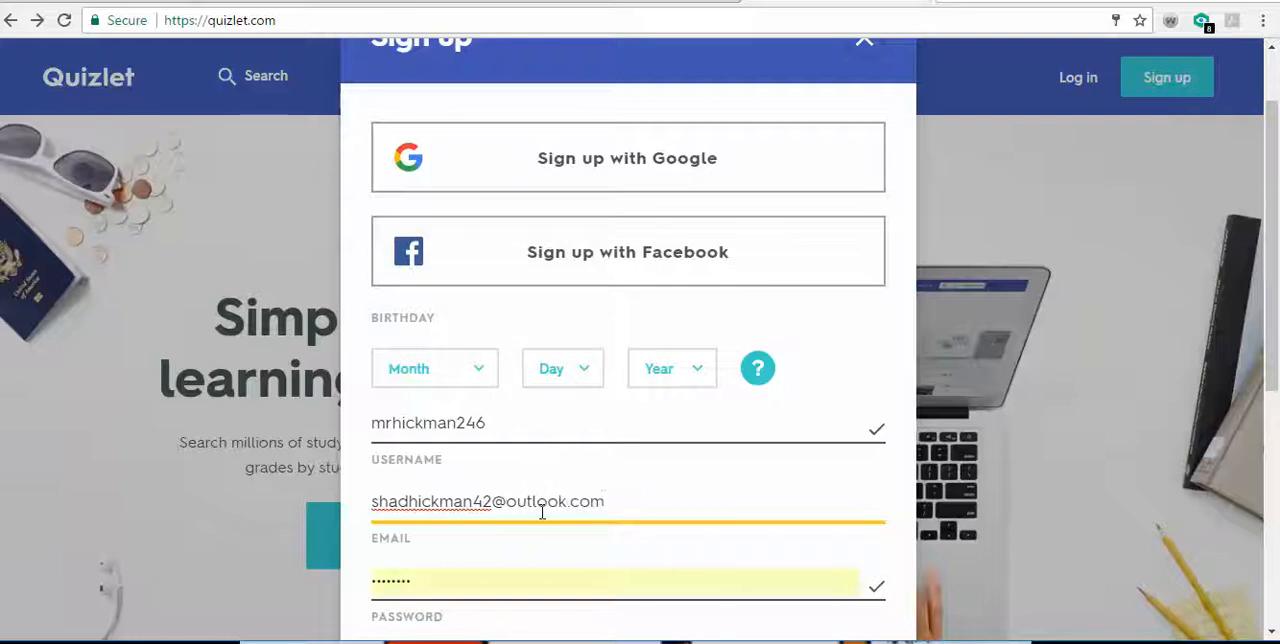
- Enter a new account password and repeat it in the retype password field
key("Tab")
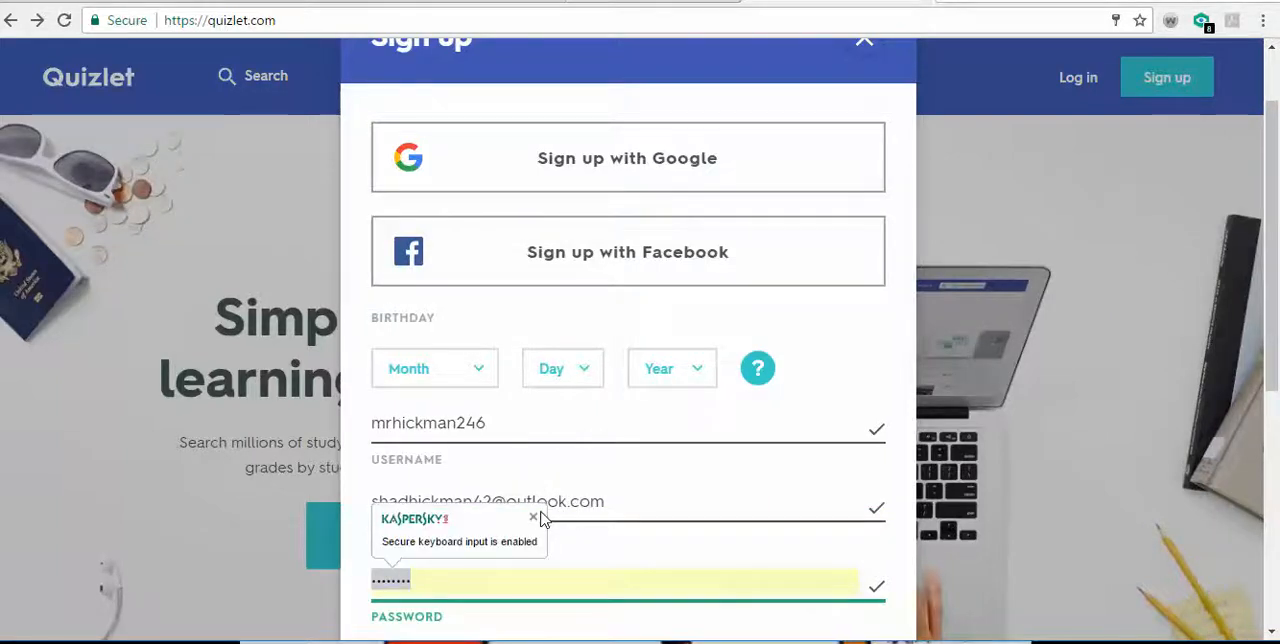
type("••••••")
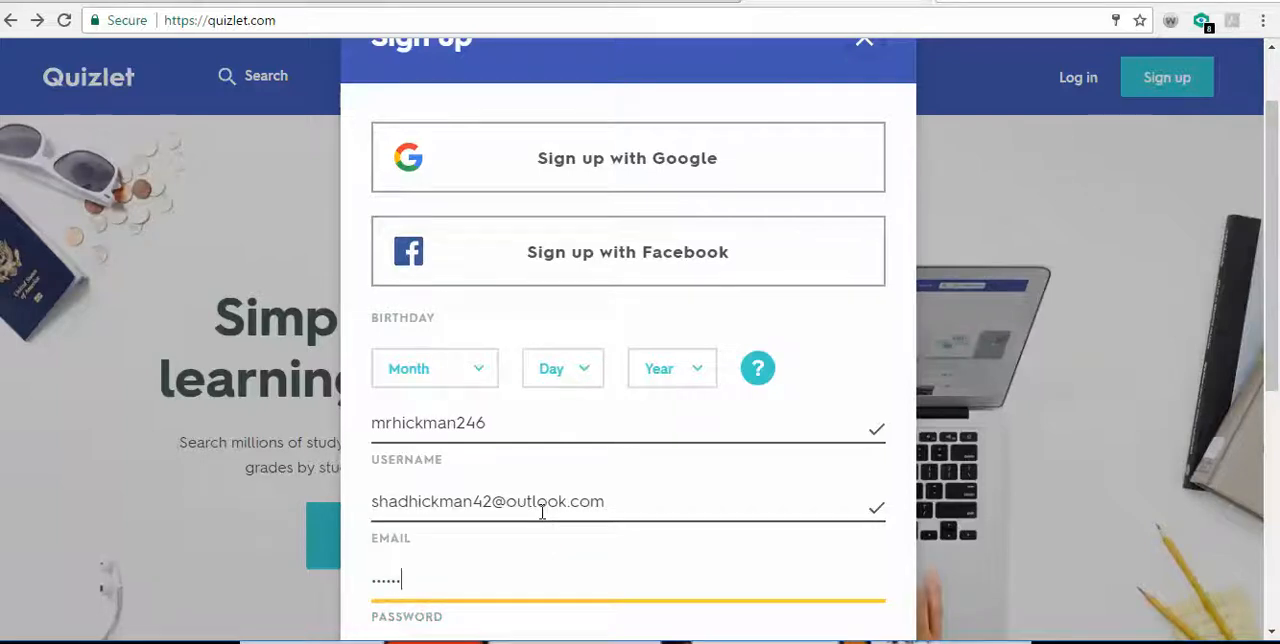
type("•••")
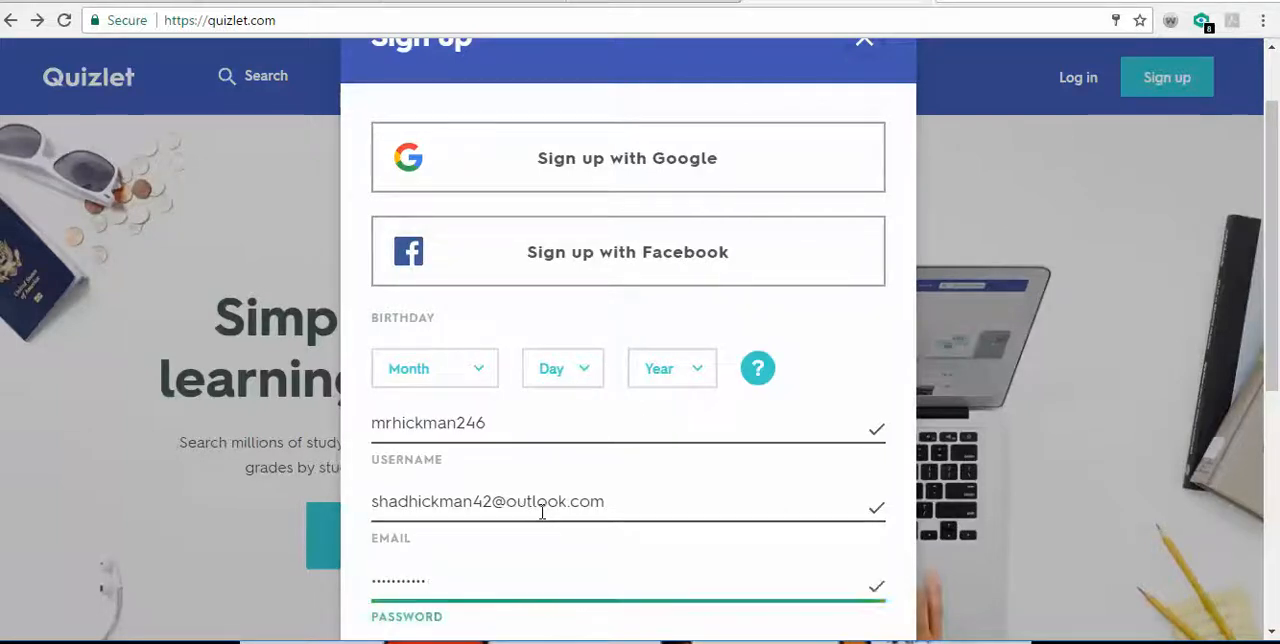
scroll(640, 430, "down", 3)
left_click(599, 402)
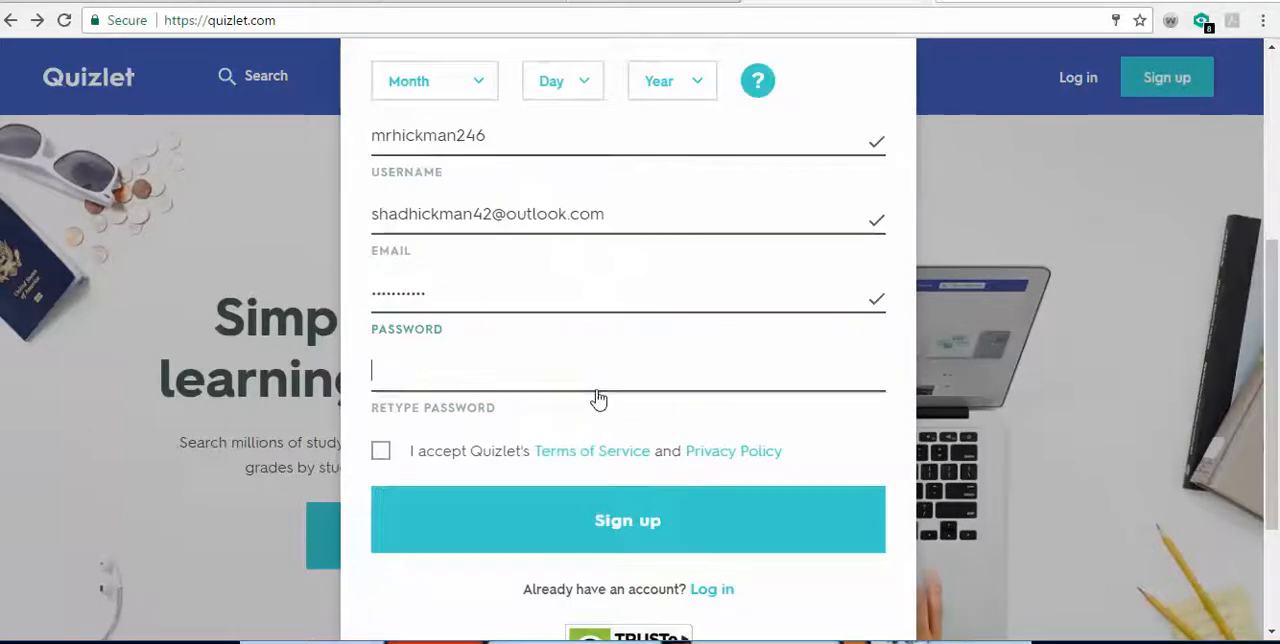
type("•••••••••••")
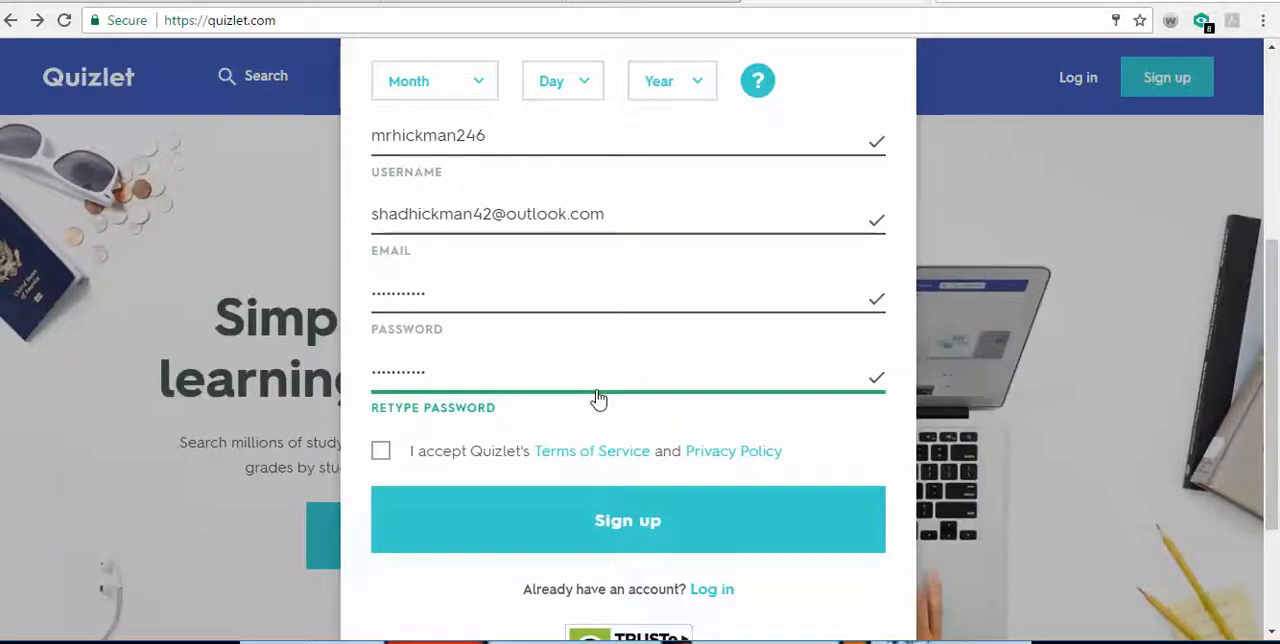
- Accept the Terms of Service and Privacy Policy and submit the sign-up form
left_click(381, 455)
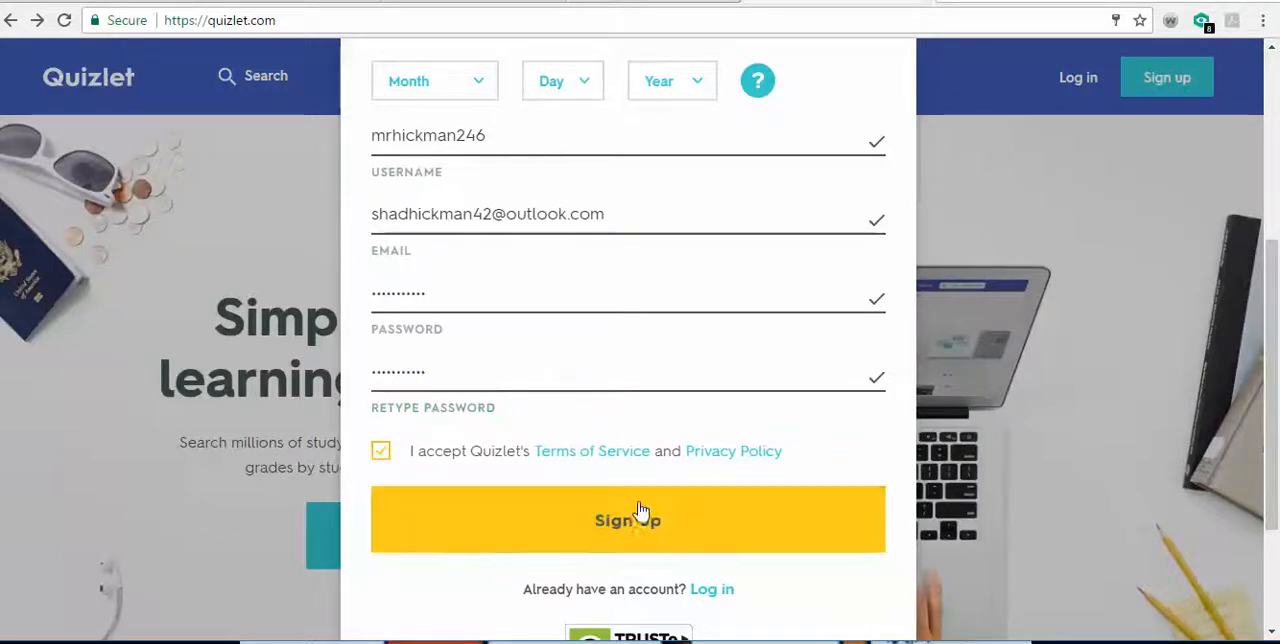
left_click(697, 515)
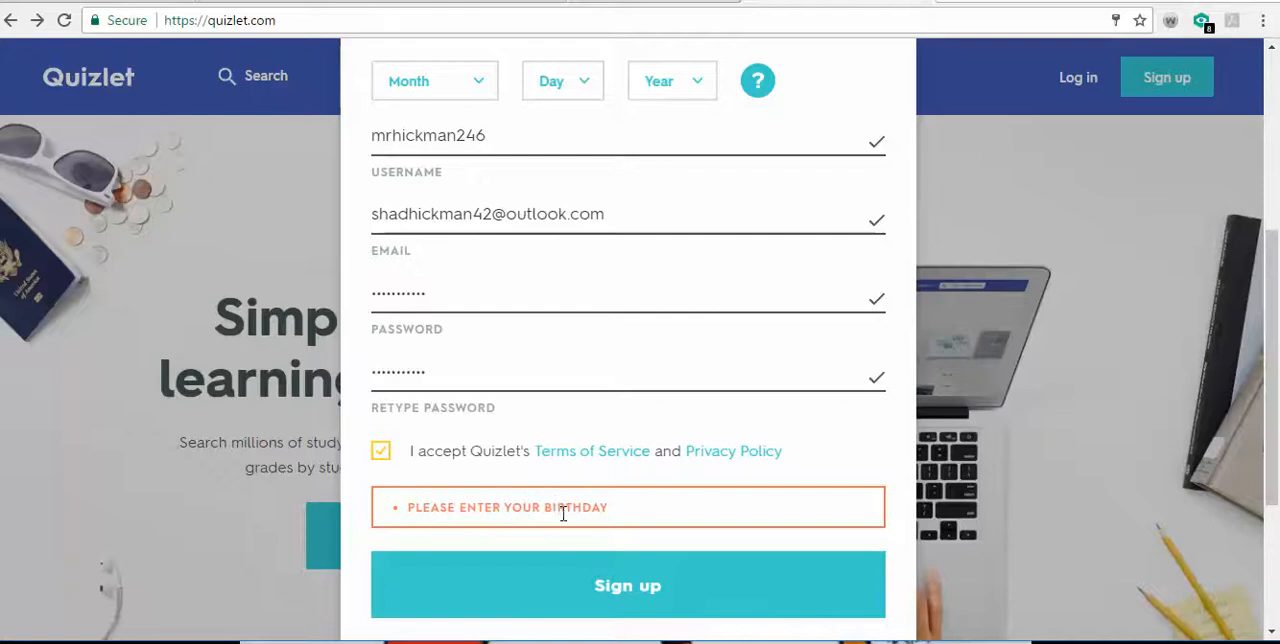
- Fill in the birthday on the sign-up form by choosing its month, day and year
scroll(563, 508, "up", 2)
left_click(484, 280)
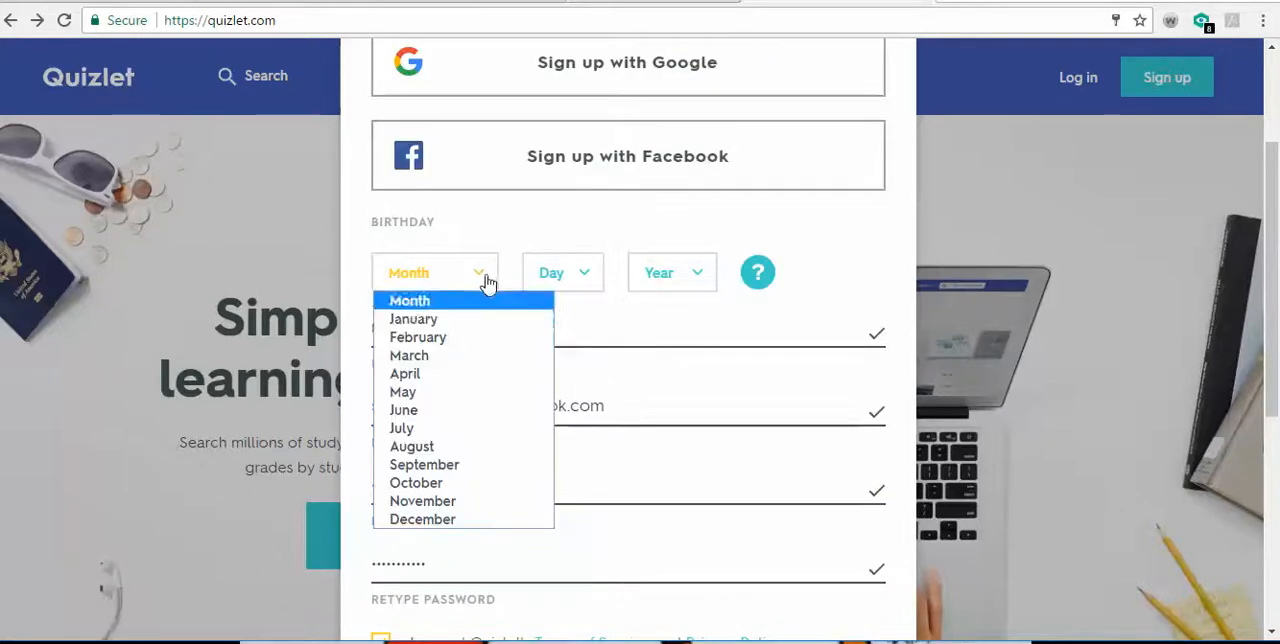
left_click(465, 470)
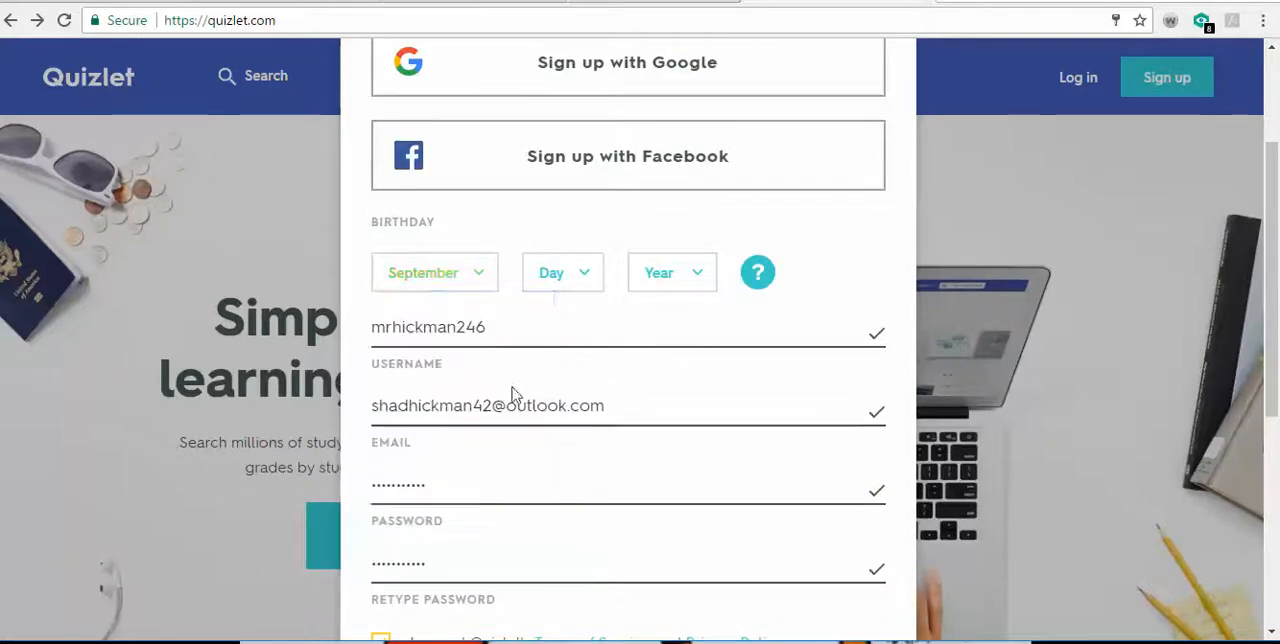
left_click(580, 280)
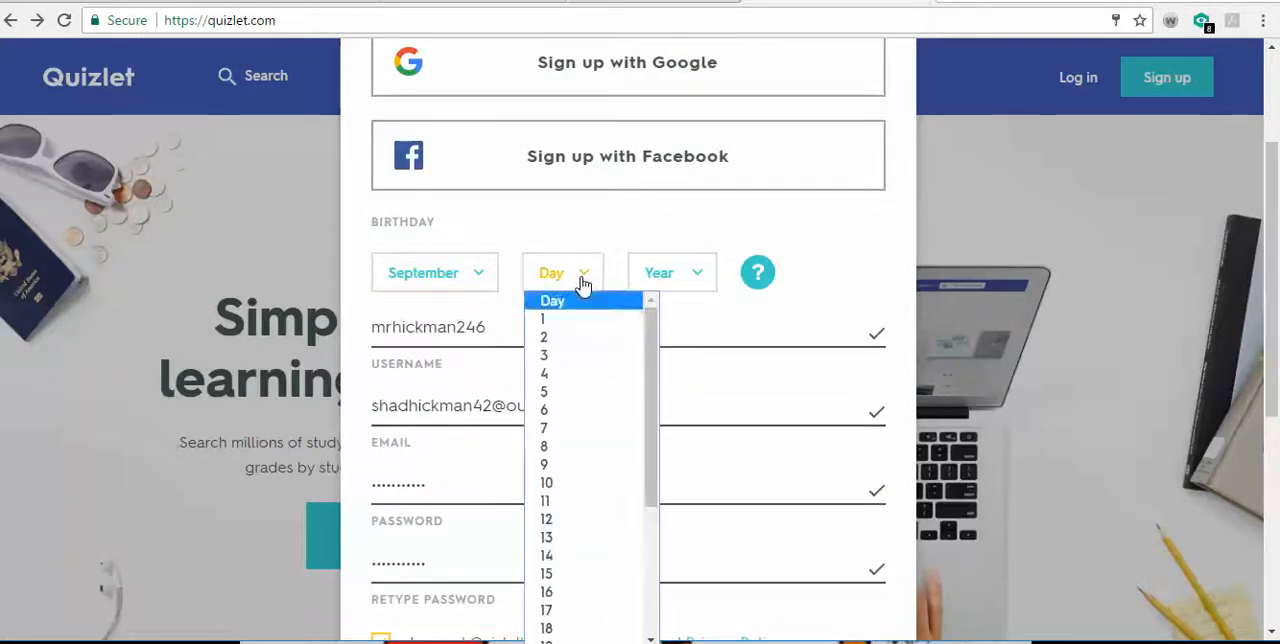
left_click(556, 594)
left_click(691, 284)
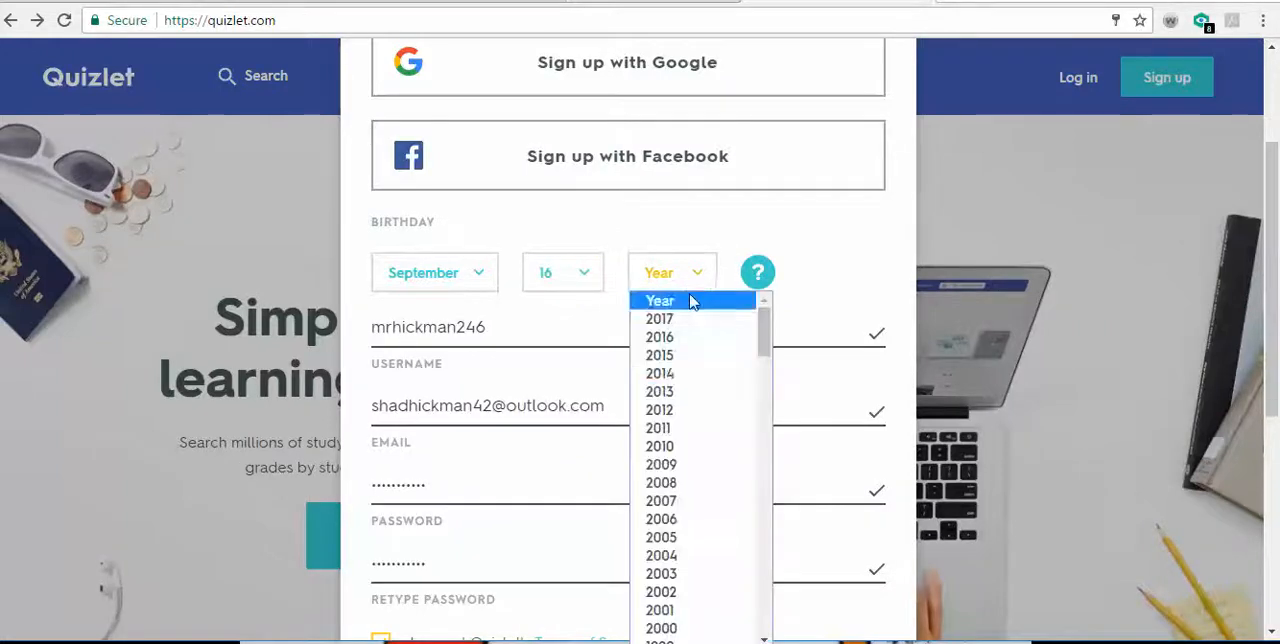
scroll(688, 383, "down", 2)
scroll(690, 395, "down", 10)
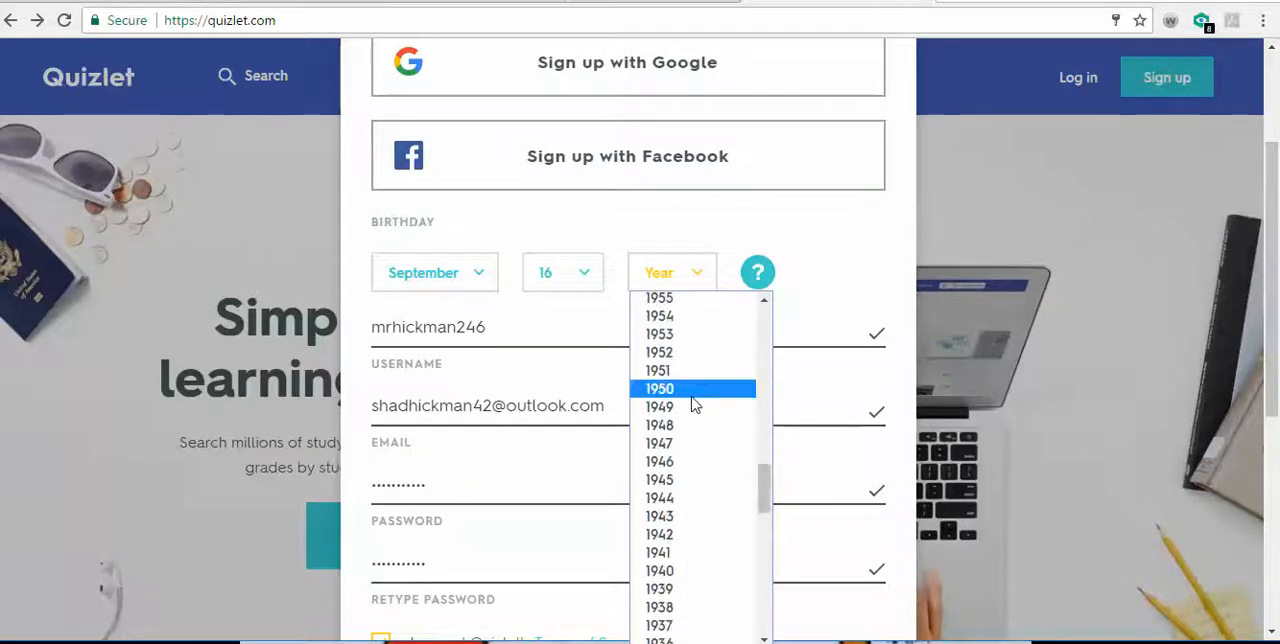
scroll(692, 400, "up", 2)
scroll(695, 404, "down", 2)
scroll(695, 404, "up", 6)
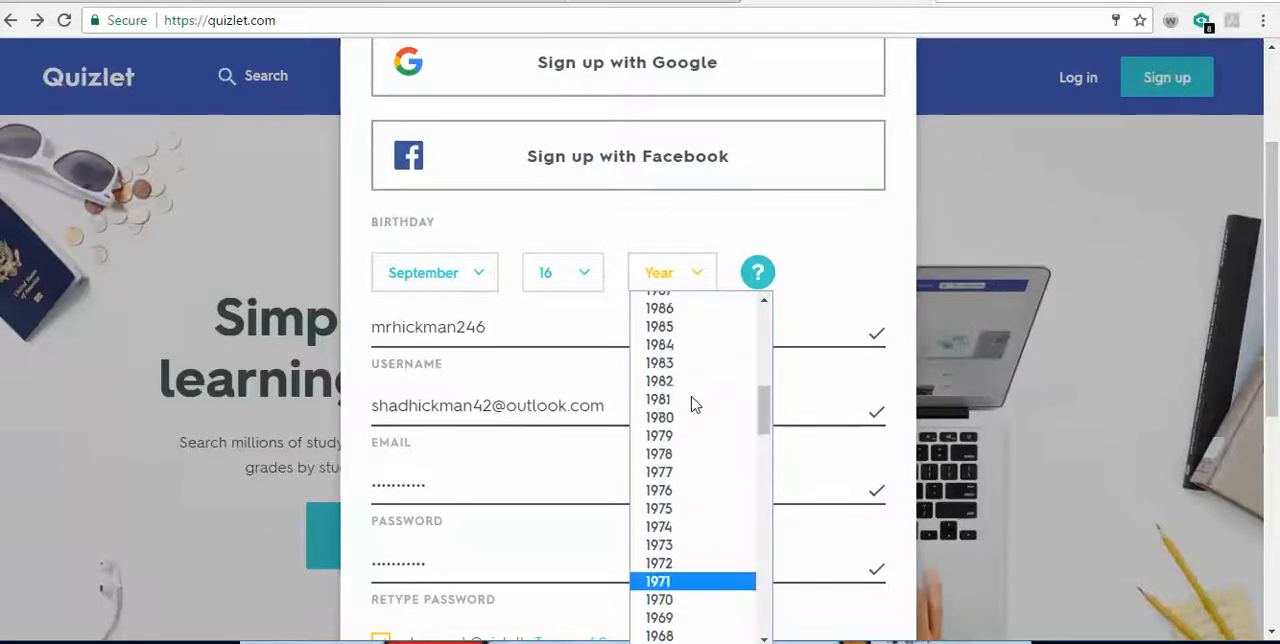
left_click(691, 582)
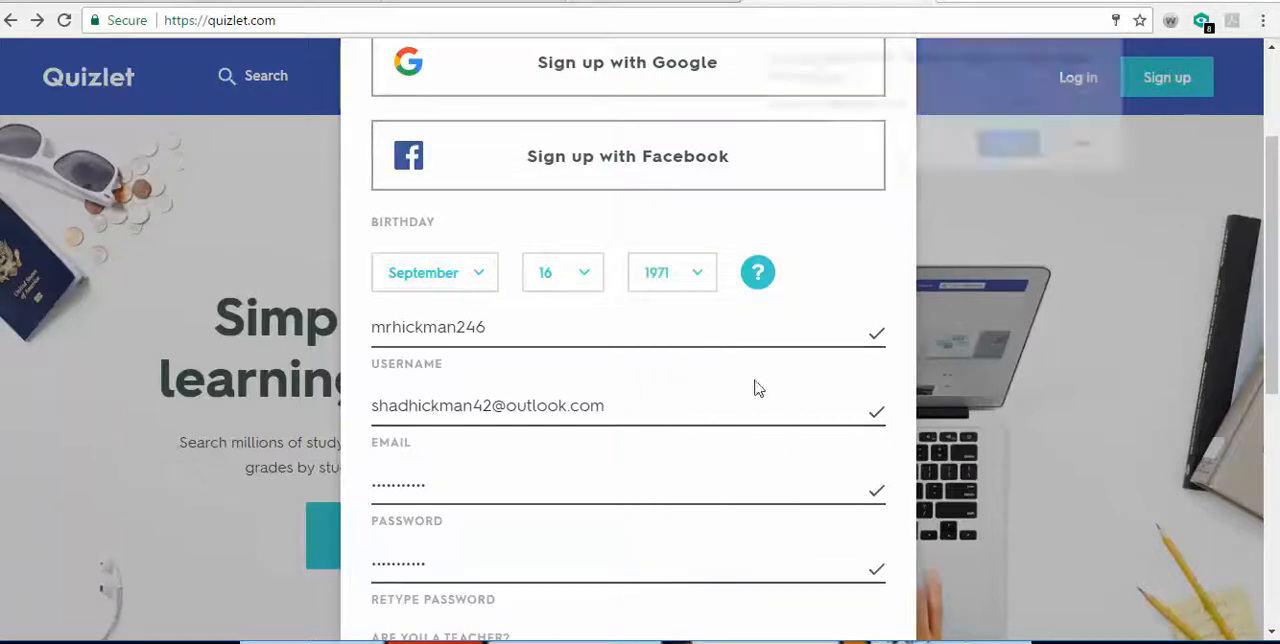
- Answer the browser's pop-up and submit the completed sign-up form again
left_click(1008, 146)
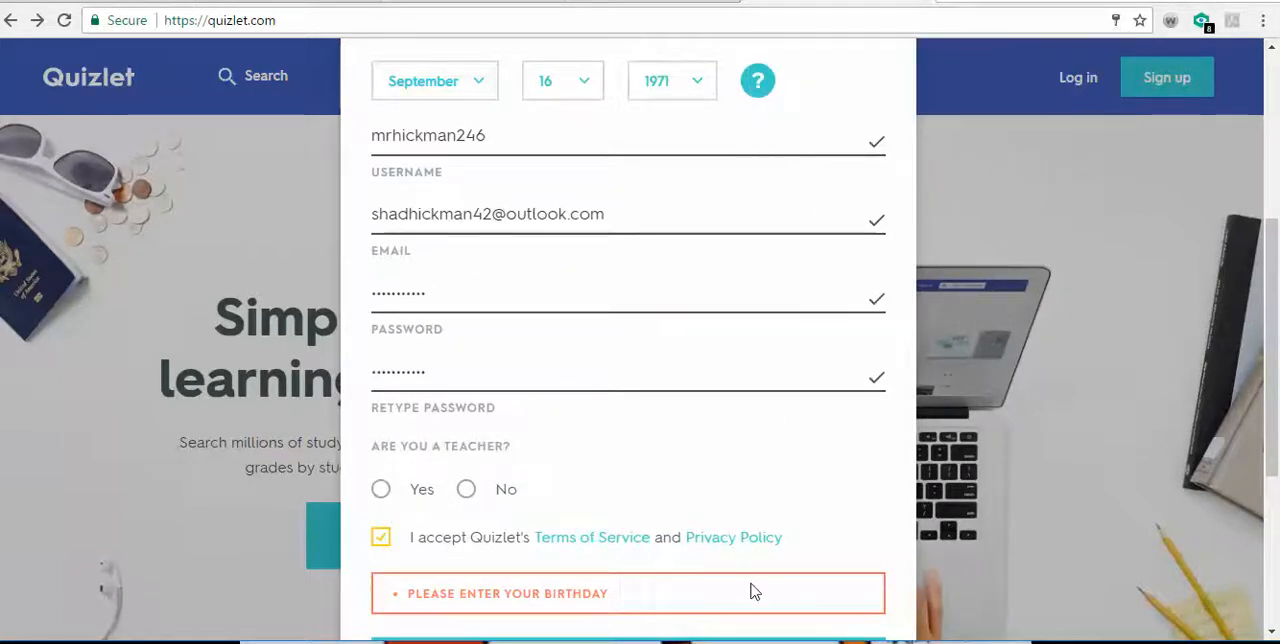
scroll(750, 591, "down", 2)
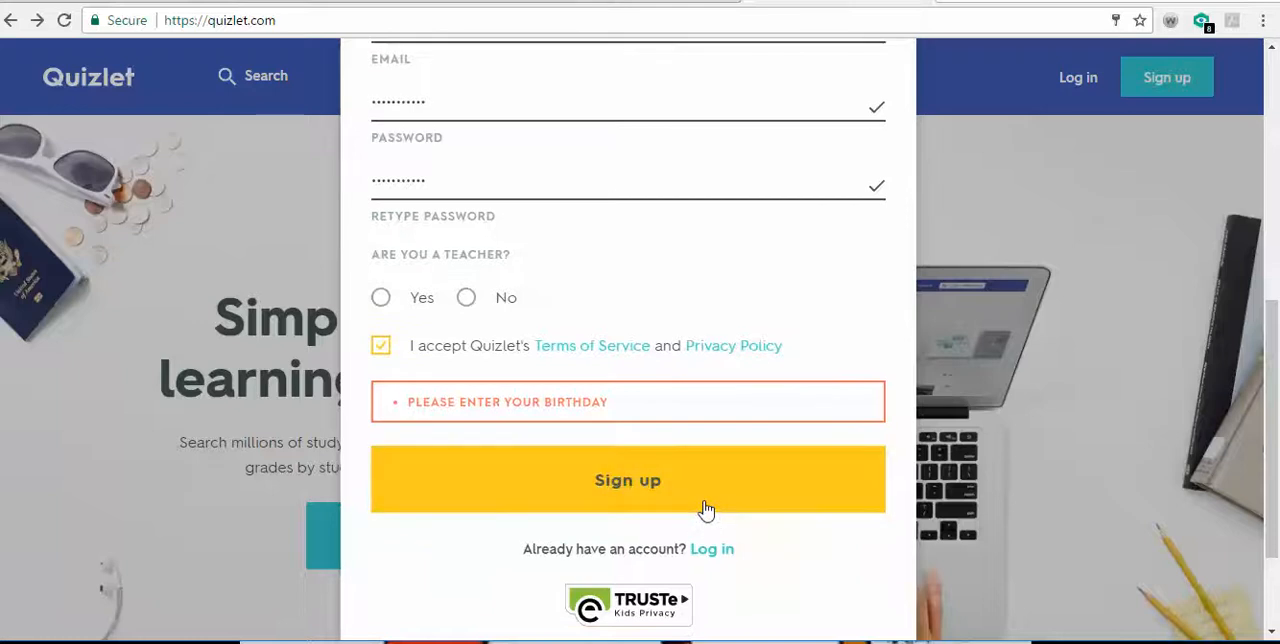
left_click(705, 509)
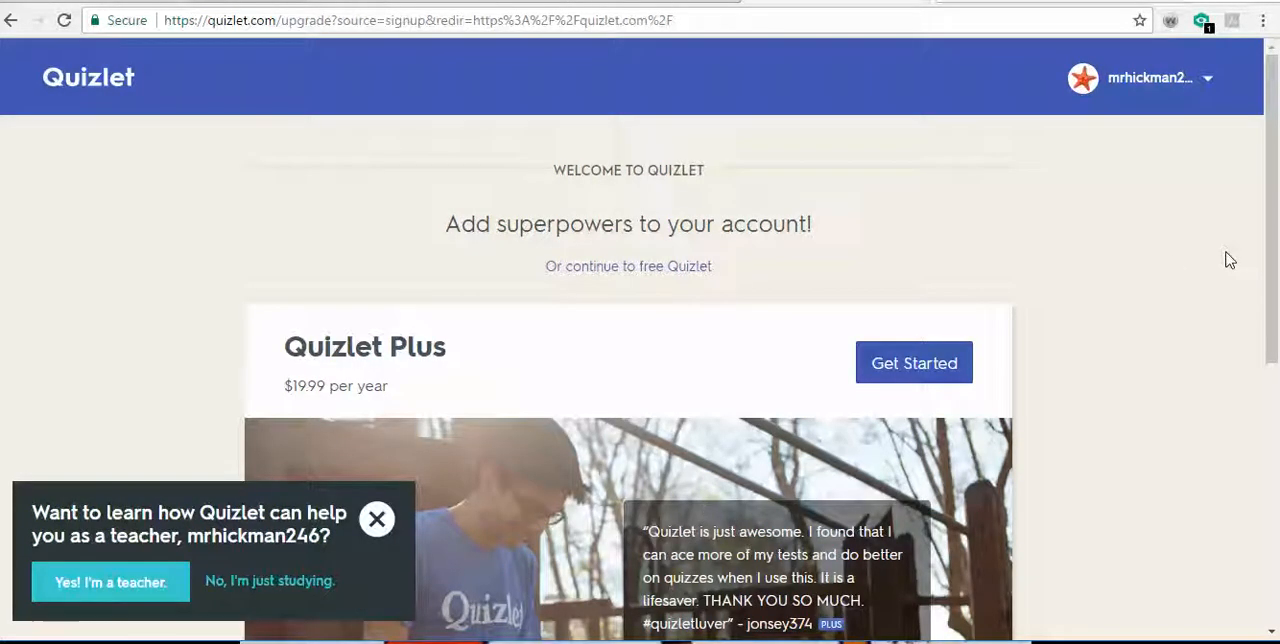
- Review the Quizlet Plus upgrade page, including its price and the list of extra features
scroll(1100, 377, "down", 1)
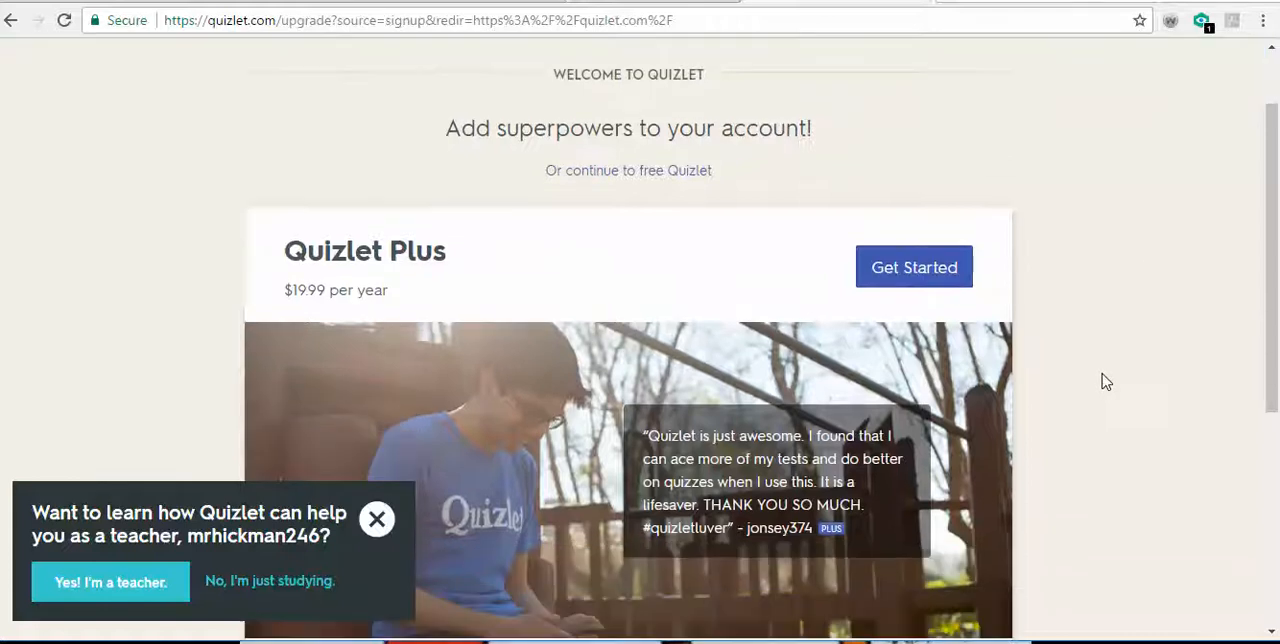
scroll(910, 370, "down", 1)
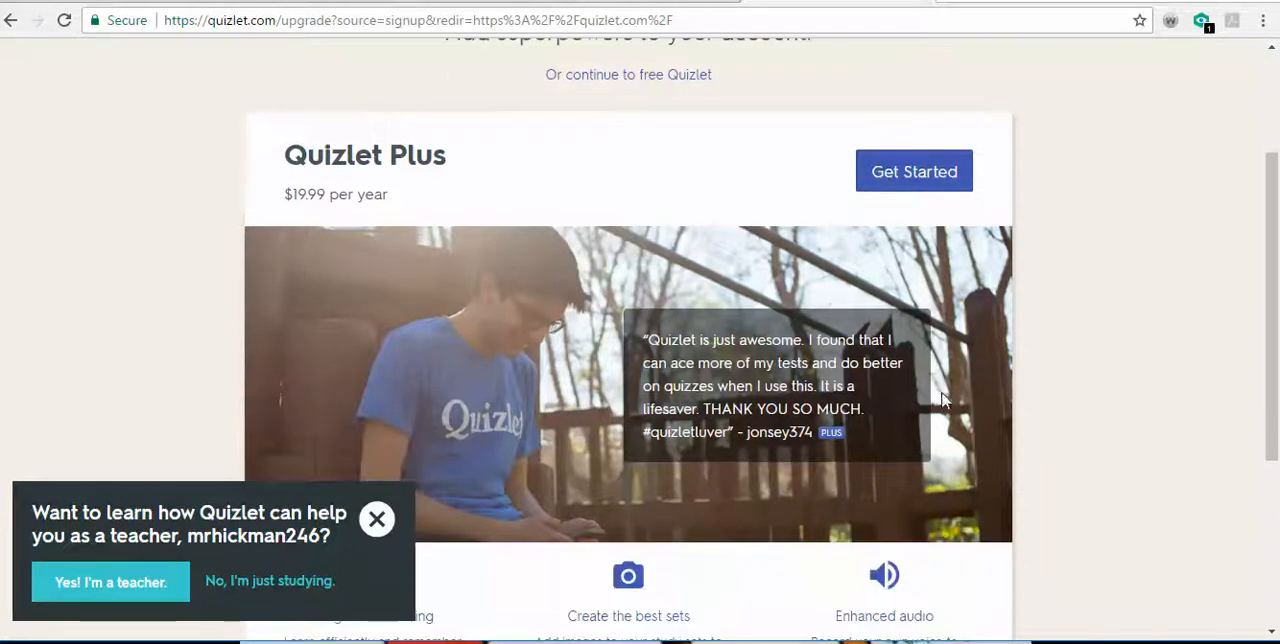
scroll(942, 395, "down", 1)
scroll(944, 399, "down", 2)
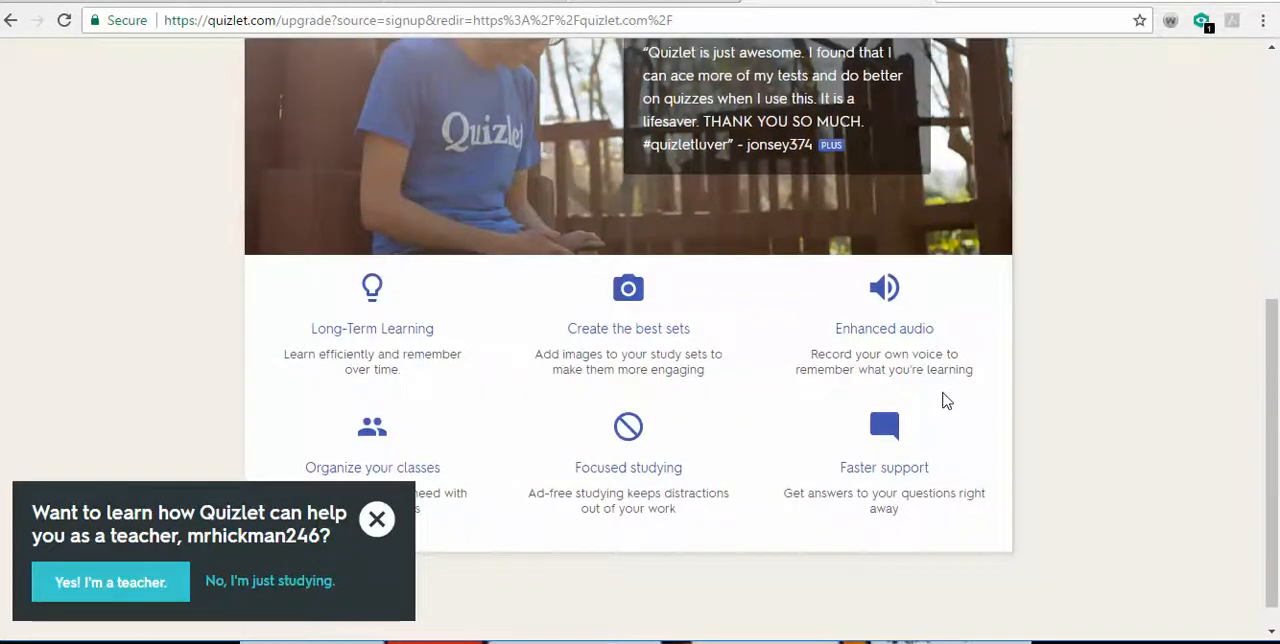
scroll(946, 401, "up", 1)
scroll(944, 400, "up", 2)
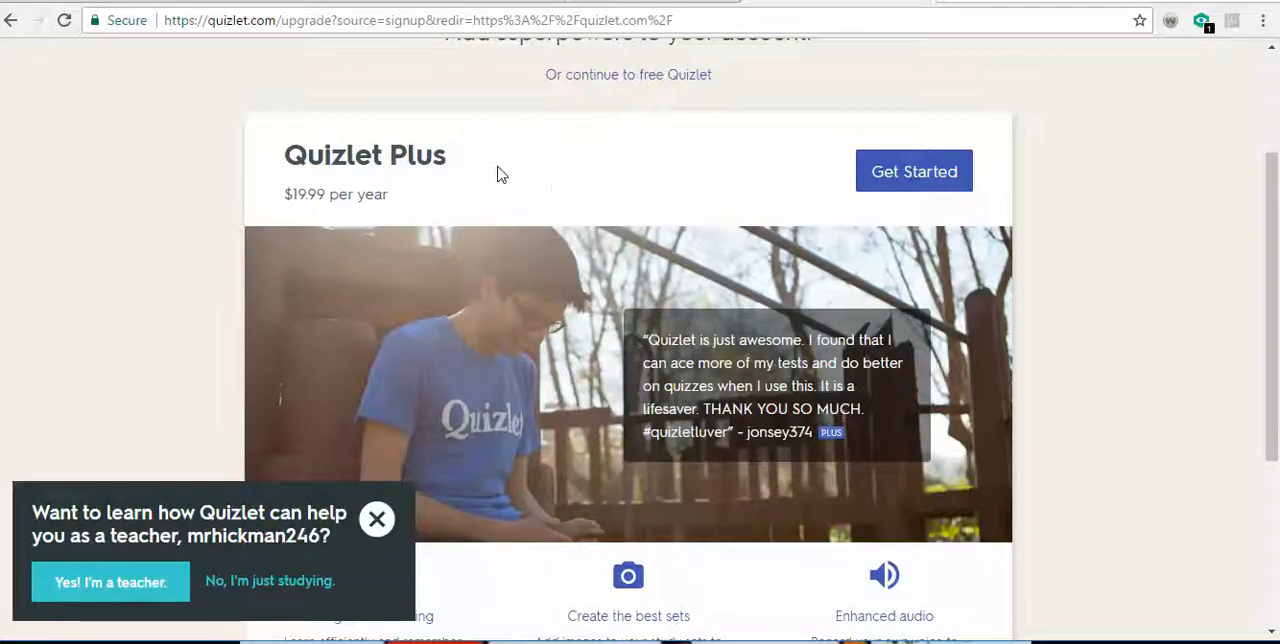
scroll(658, 315, "down", 2)
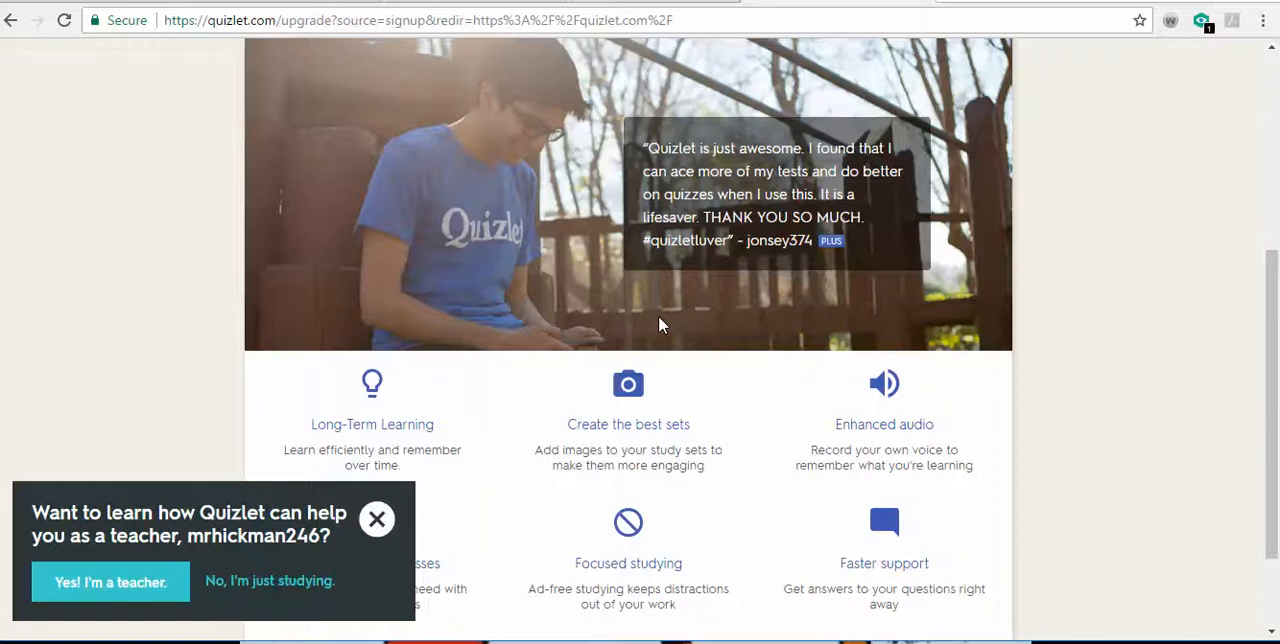
scroll(658, 315, "up", 2)
scroll(660, 322, "up", 1)
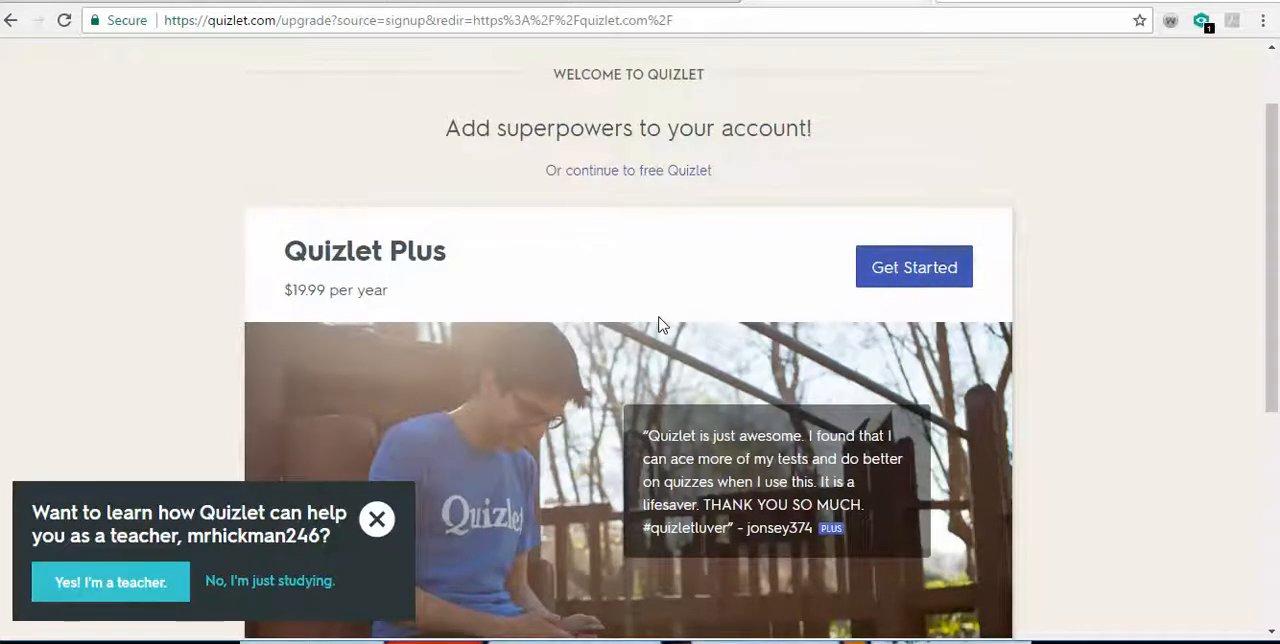
scroll(843, 192, "up", 1)
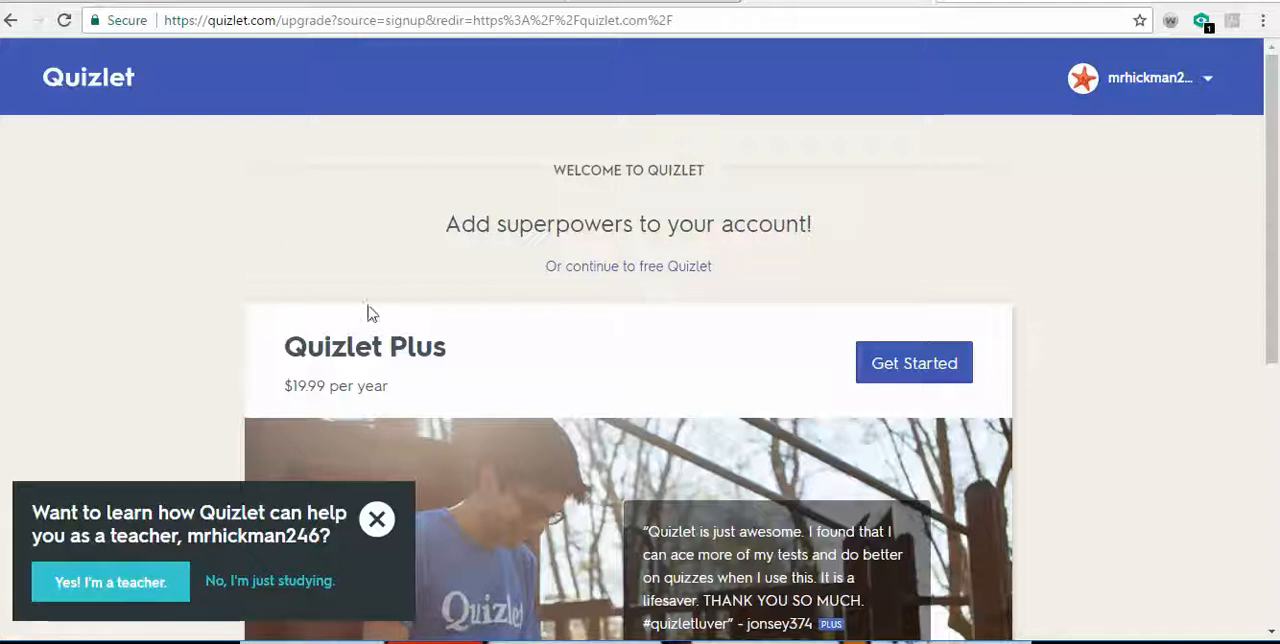
- Continue to free Quizlet and start creating a new study set
left_click(634, 267)
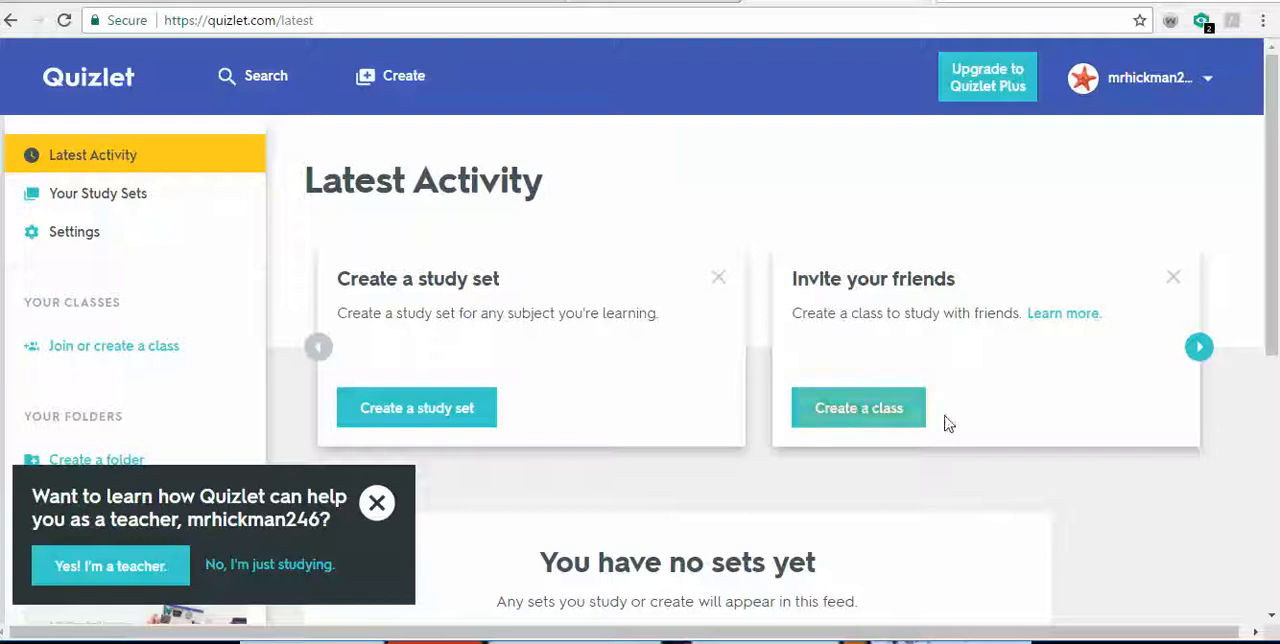
left_click(394, 425)
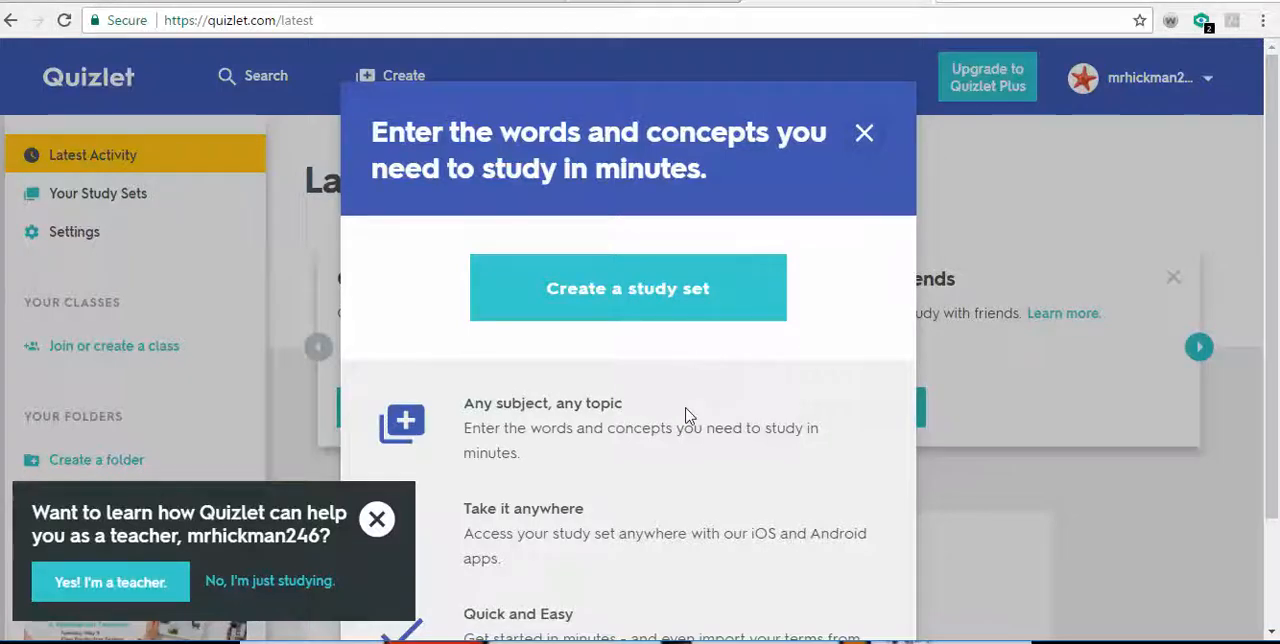
scroll(686, 414, "down", 1)
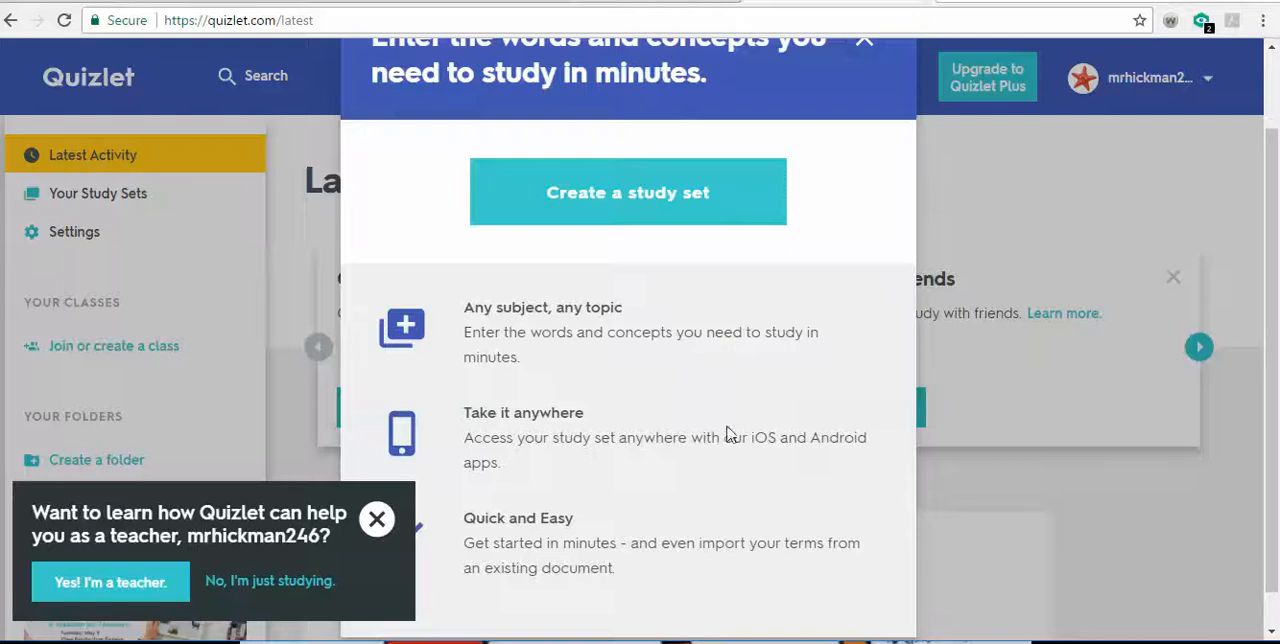
scroll(720, 440, "down", 1)
scroll(708, 447, "up", 1)
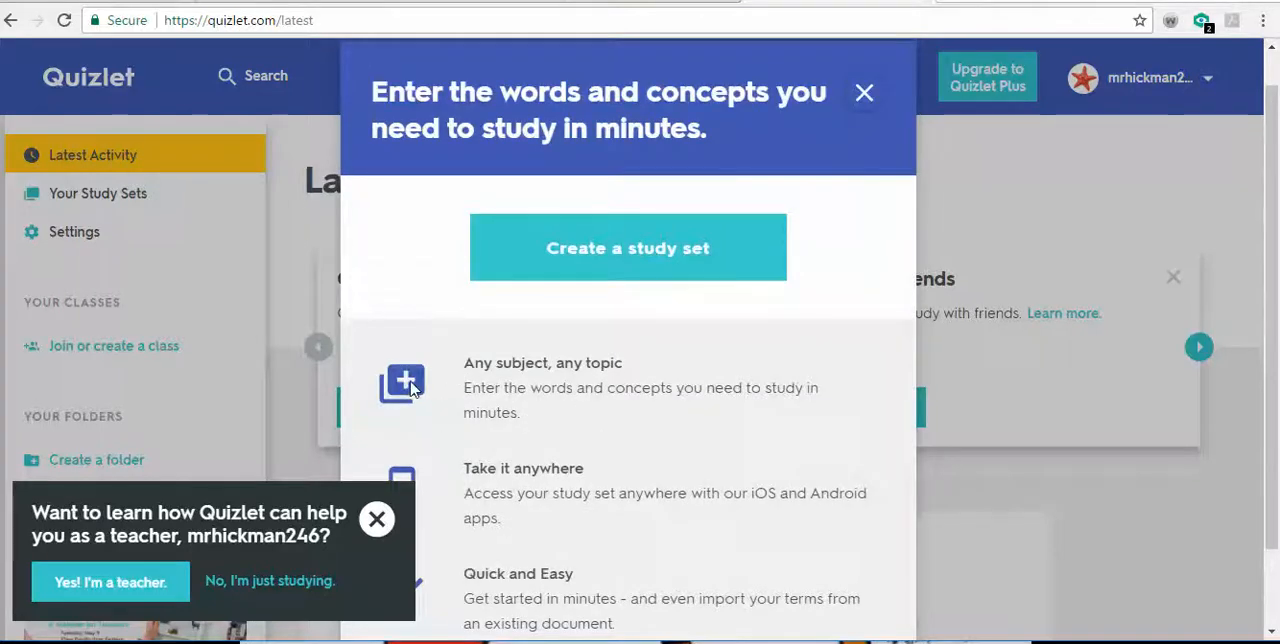
left_click(724, 261)
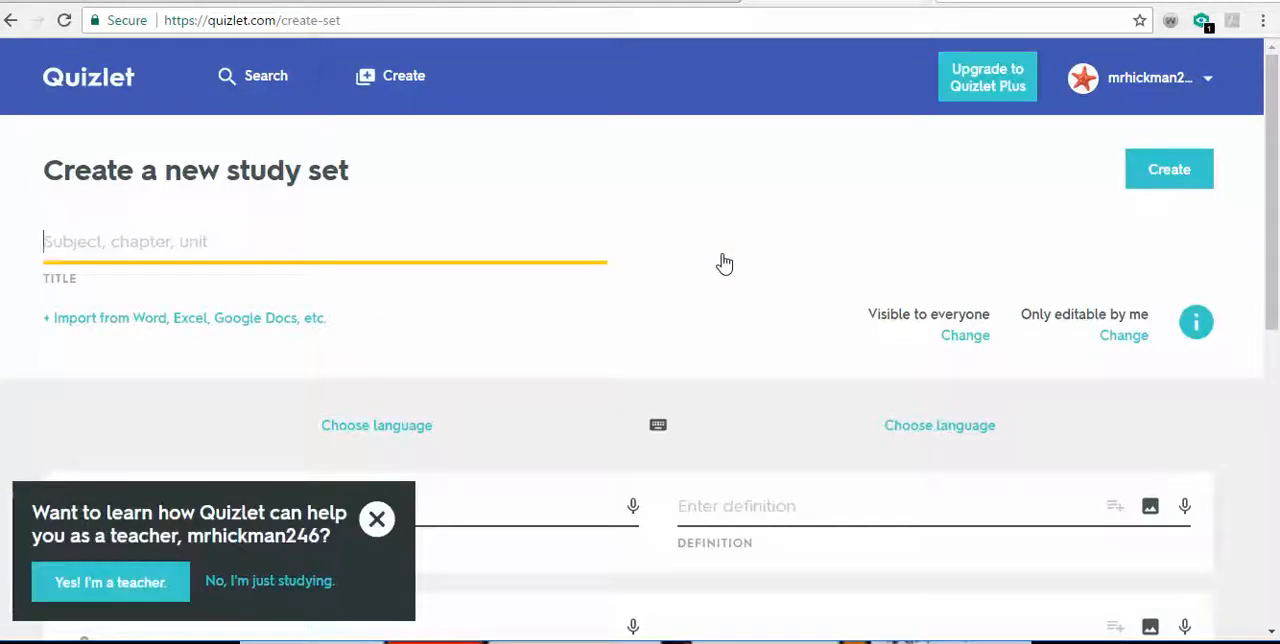
- Title the new study set "Circle parts"
type("C")
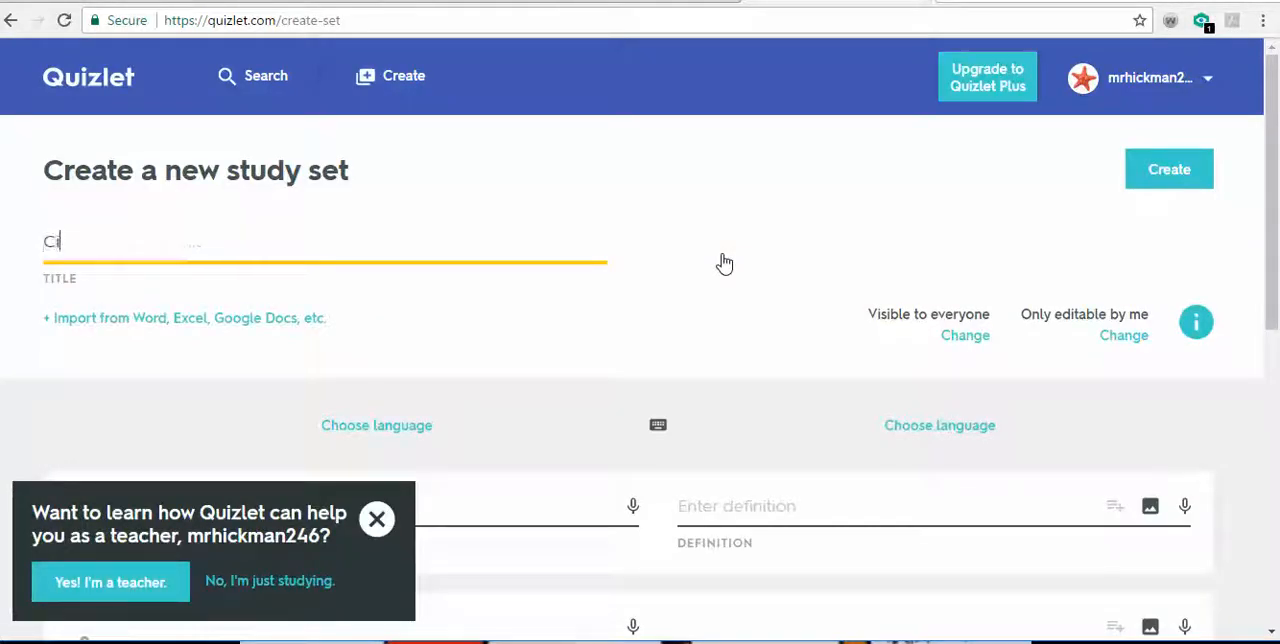
type("ircle ")
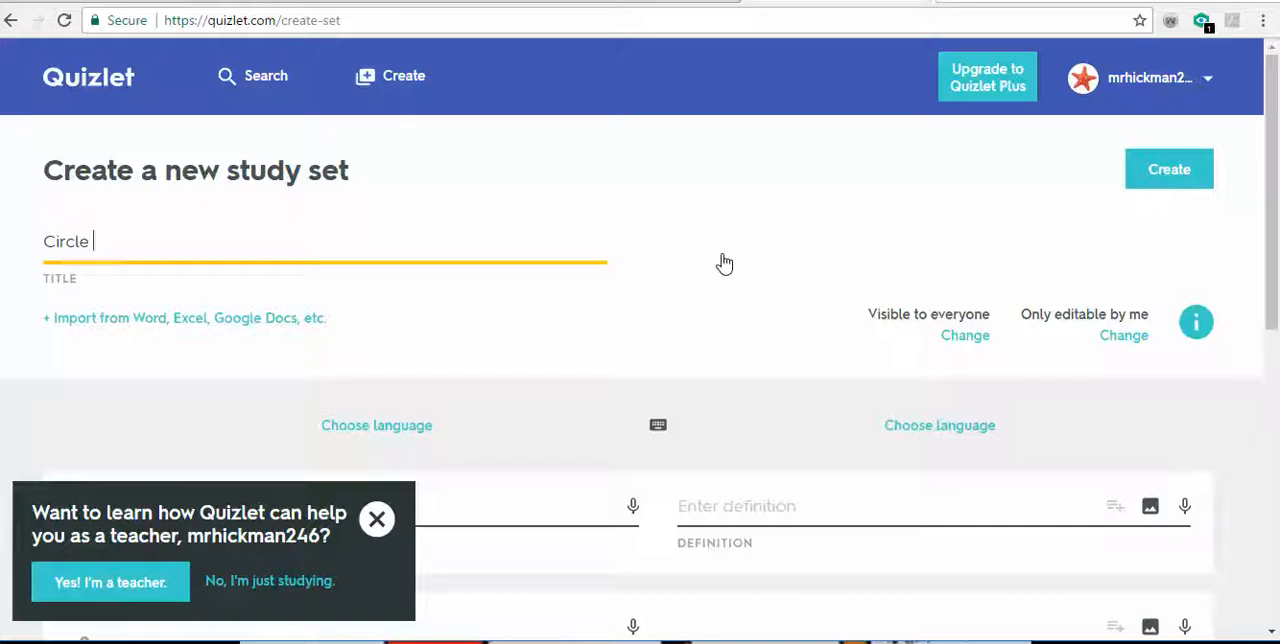
type("parts")
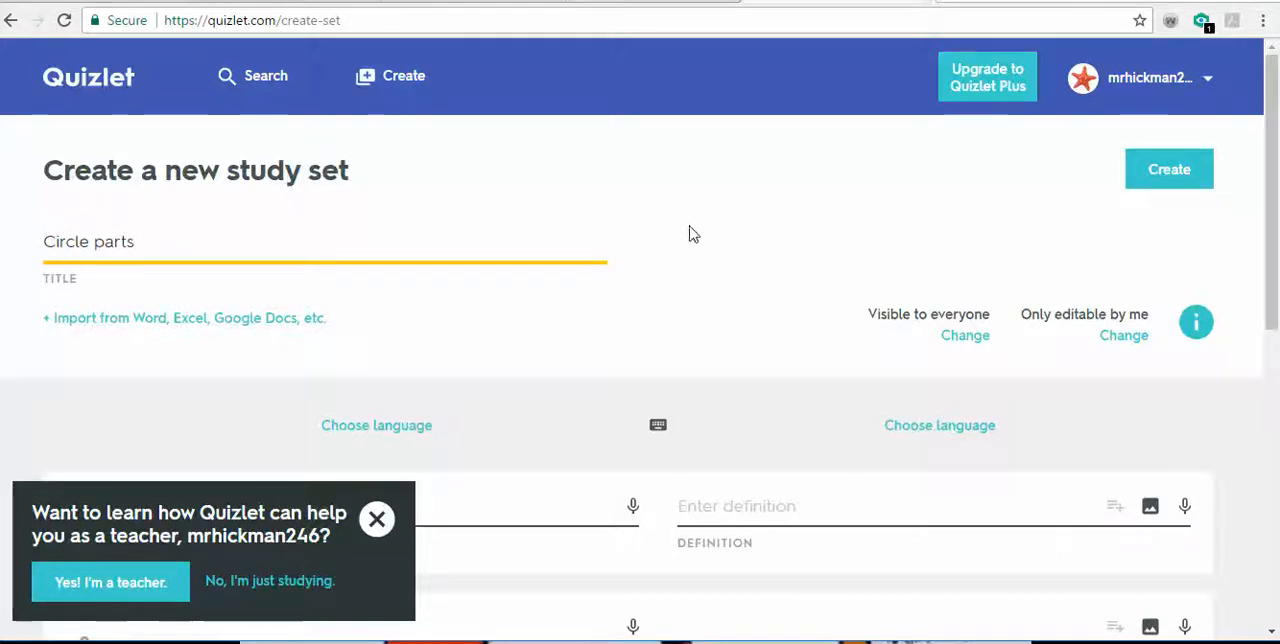
- Enter the word for a circle's radius as the term on the first card
scroll(491, 306, "down", 1)
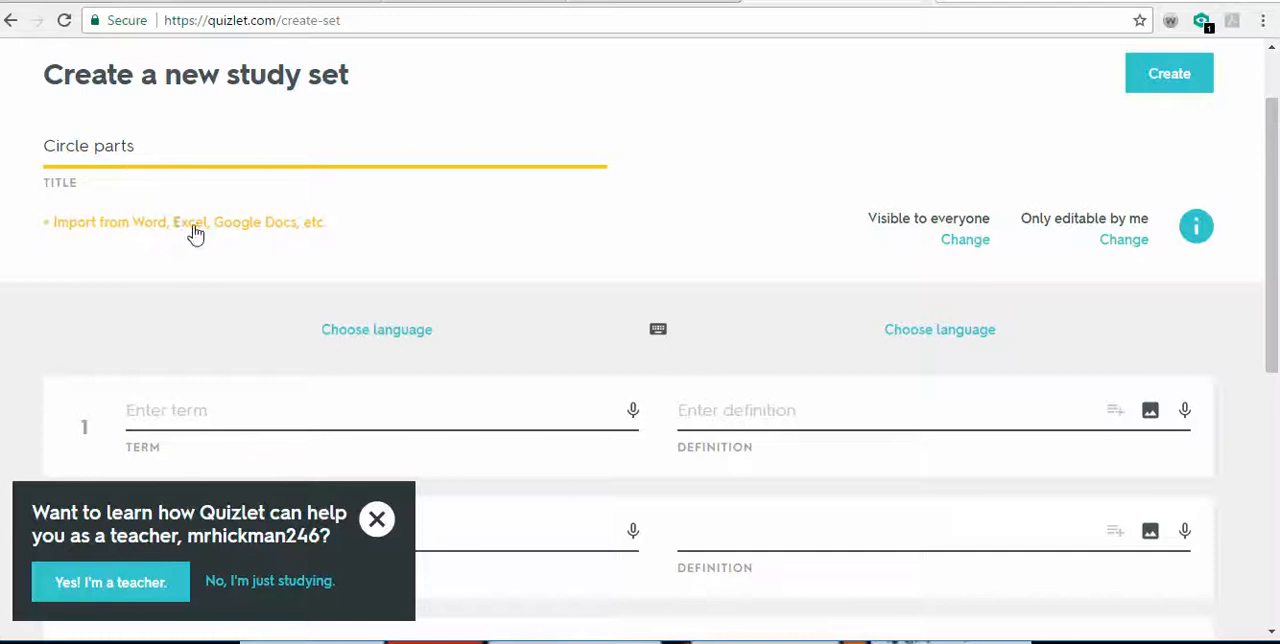
scroll(520, 250, "down", 1)
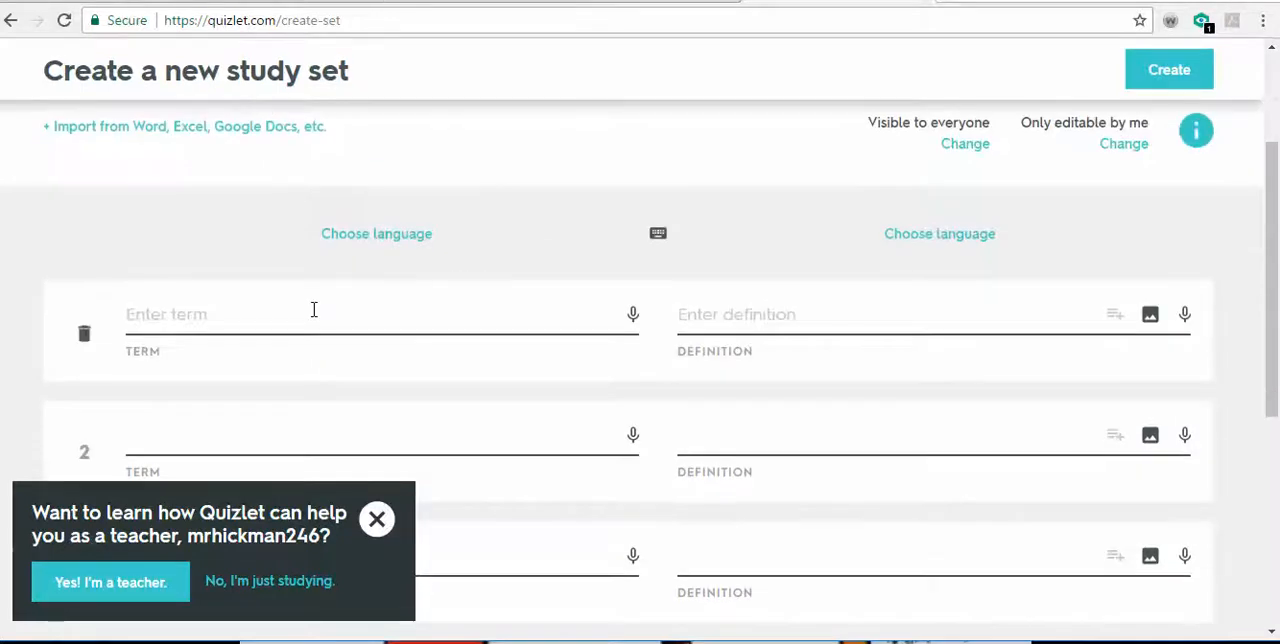
left_click(314, 309)
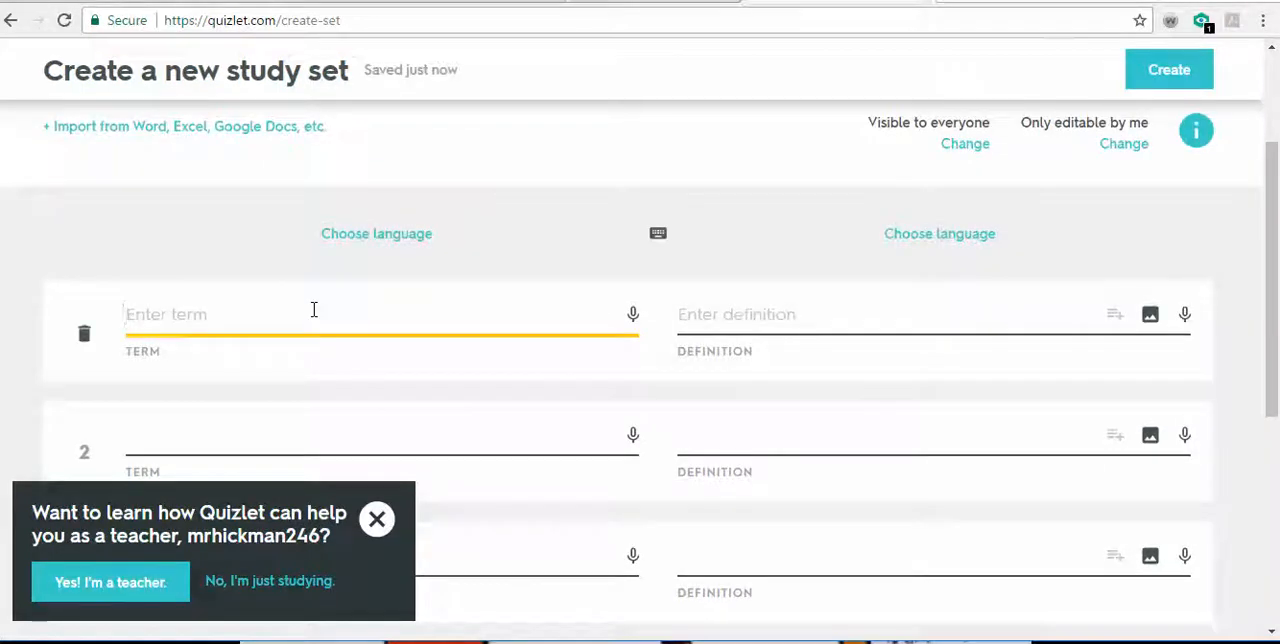
type("Radoius")
key("BackSpace")
key("BackSpace")
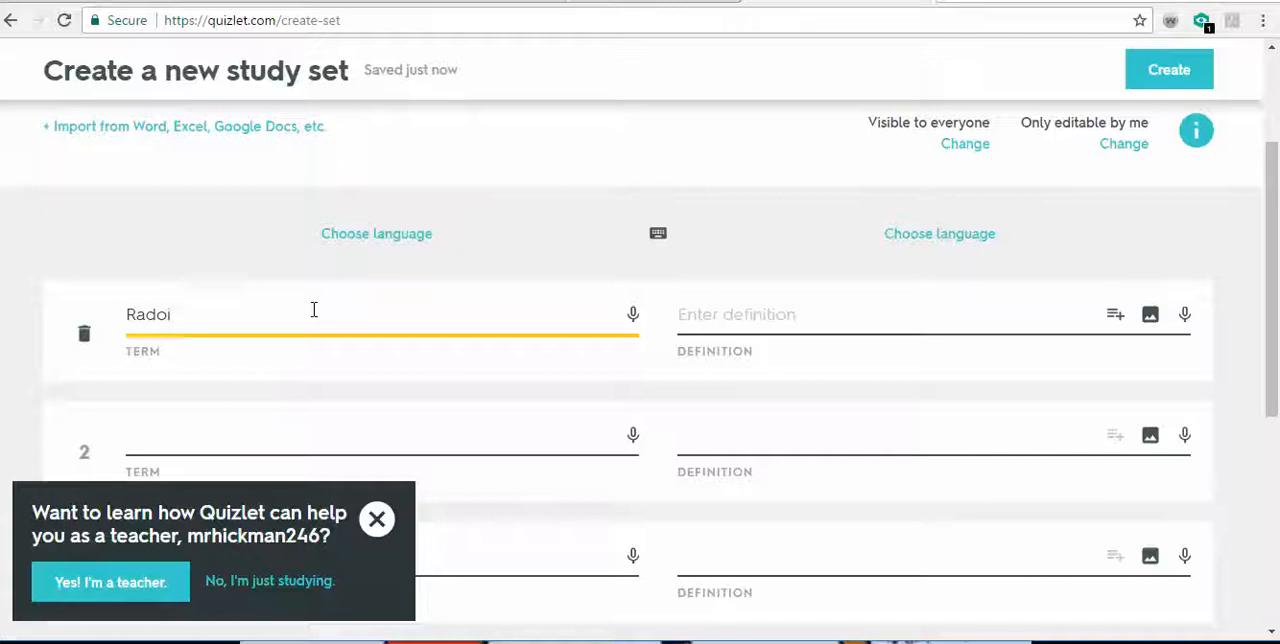
type("ys")
key("Tab")
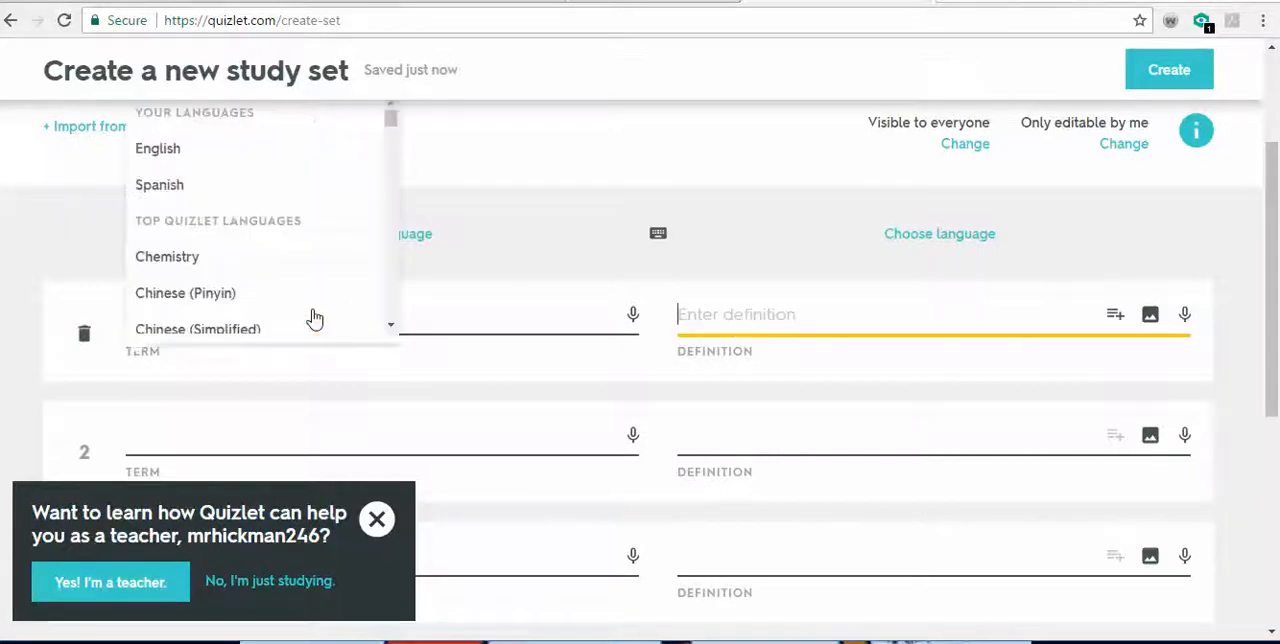
- Define Radius as "any line segment that has an endpoint at the center of a circle and another on the circumference of a circle"
type("any line sem")
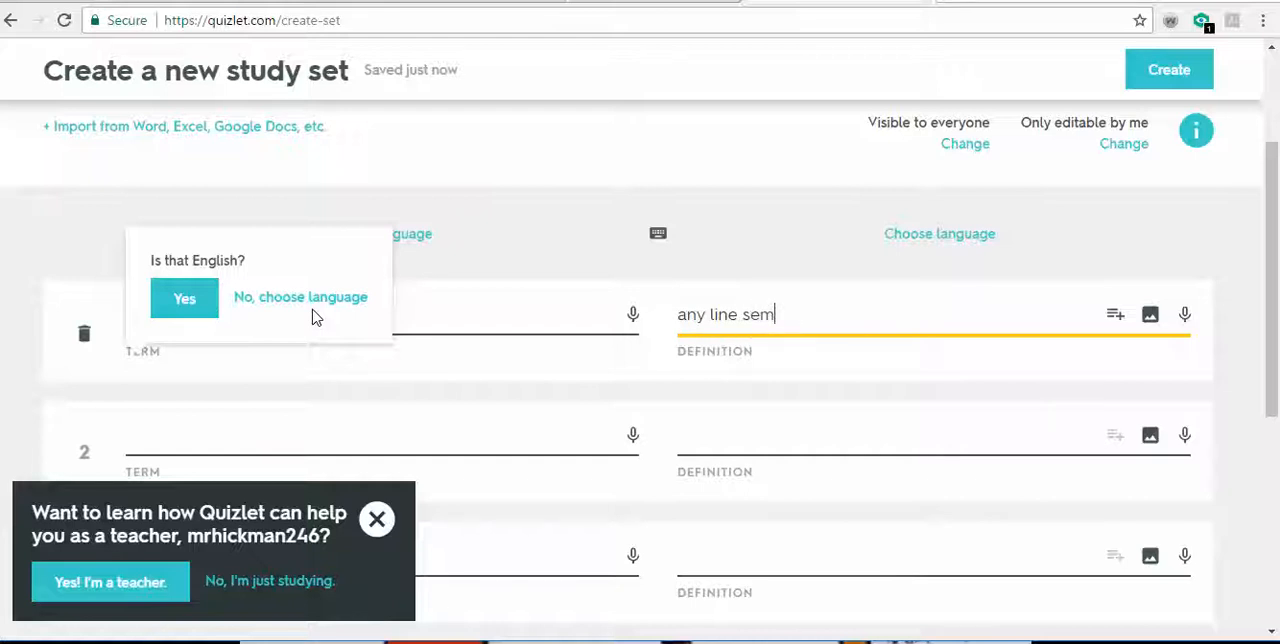
key("BackSpace")
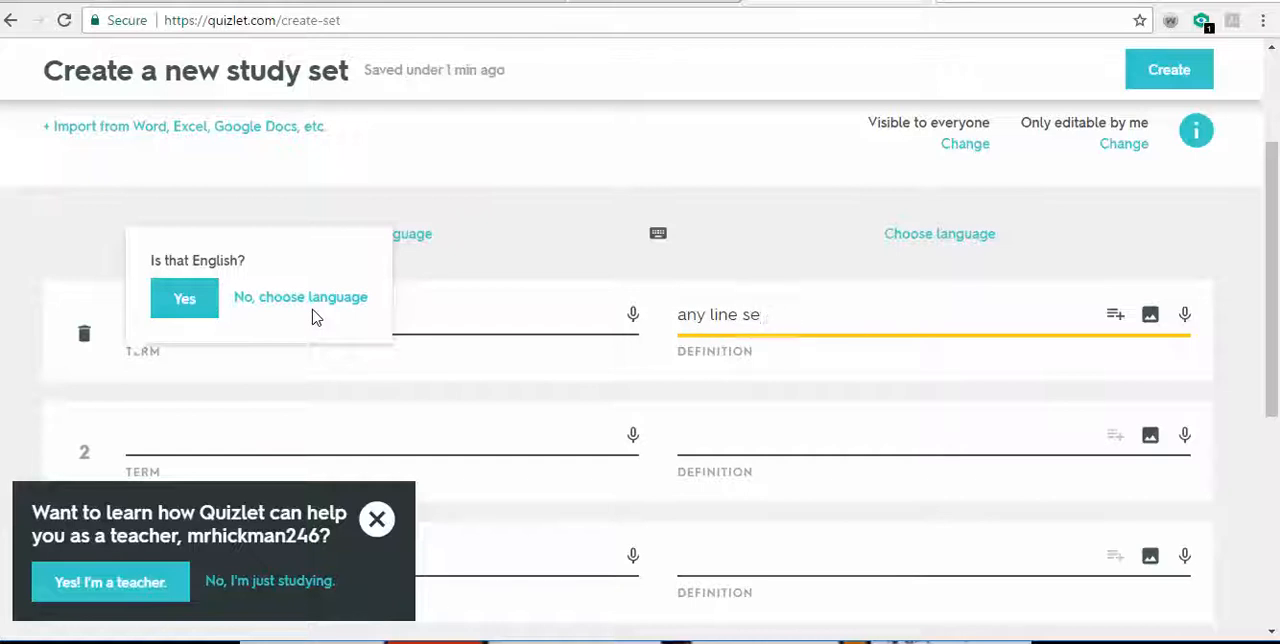
type("gment that has")
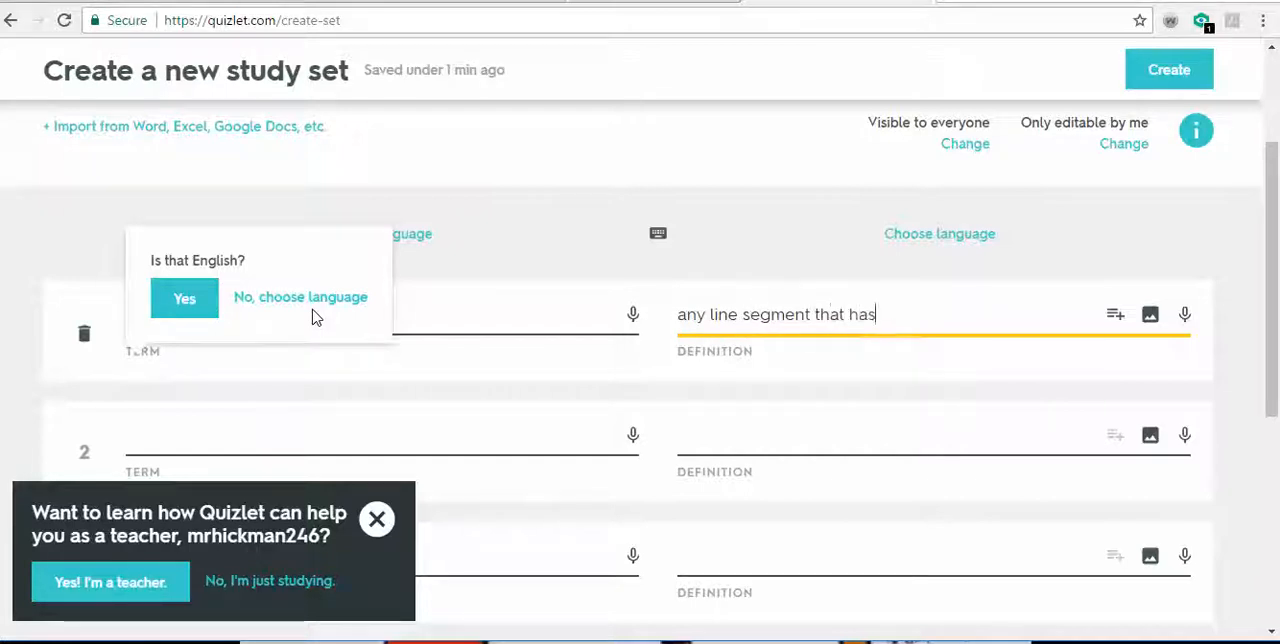
type(" an endpo")
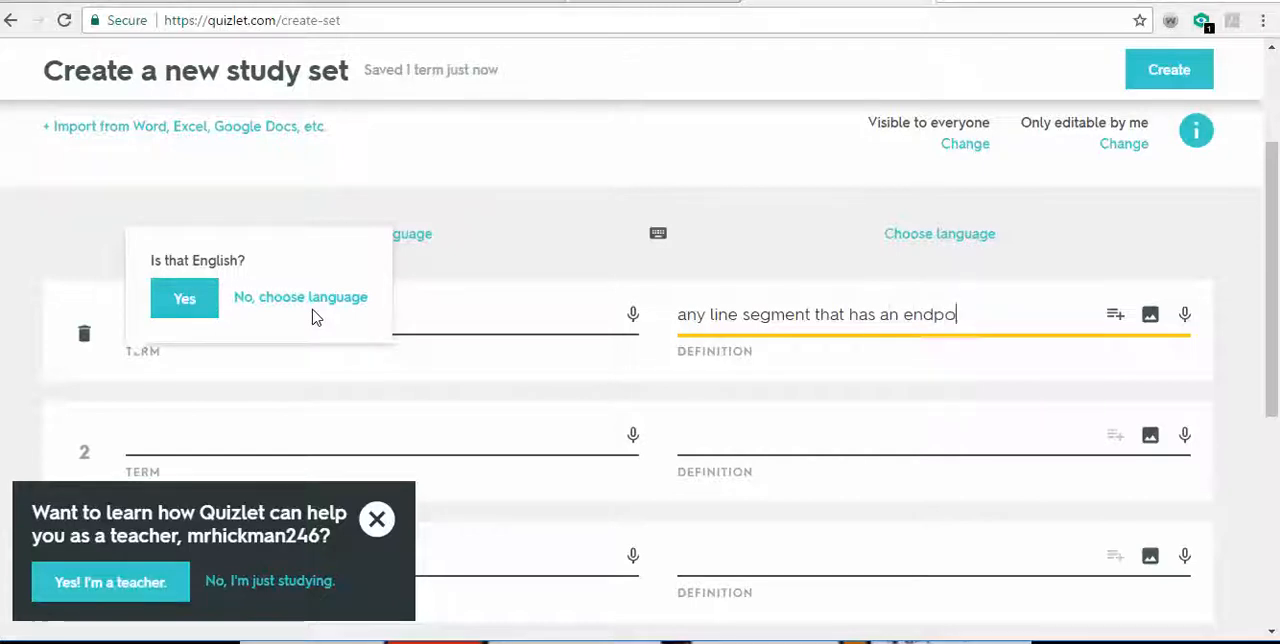
type("int at the ")
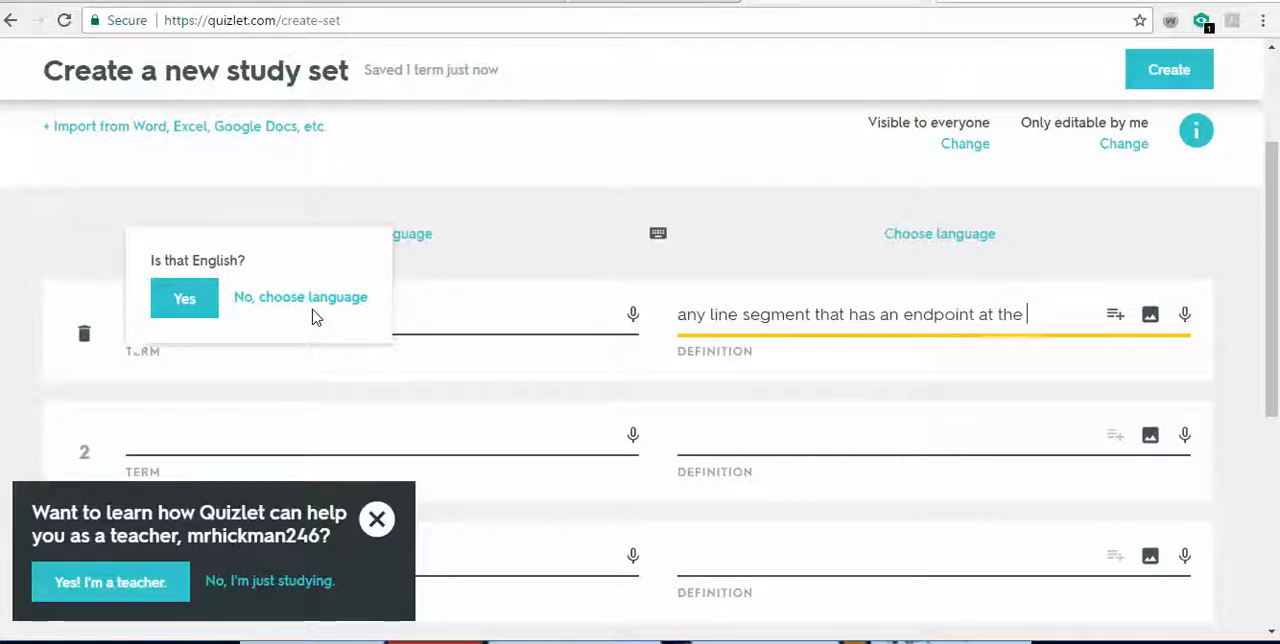
type("cenetr")
key("BackSpace")
key("BackSpace")
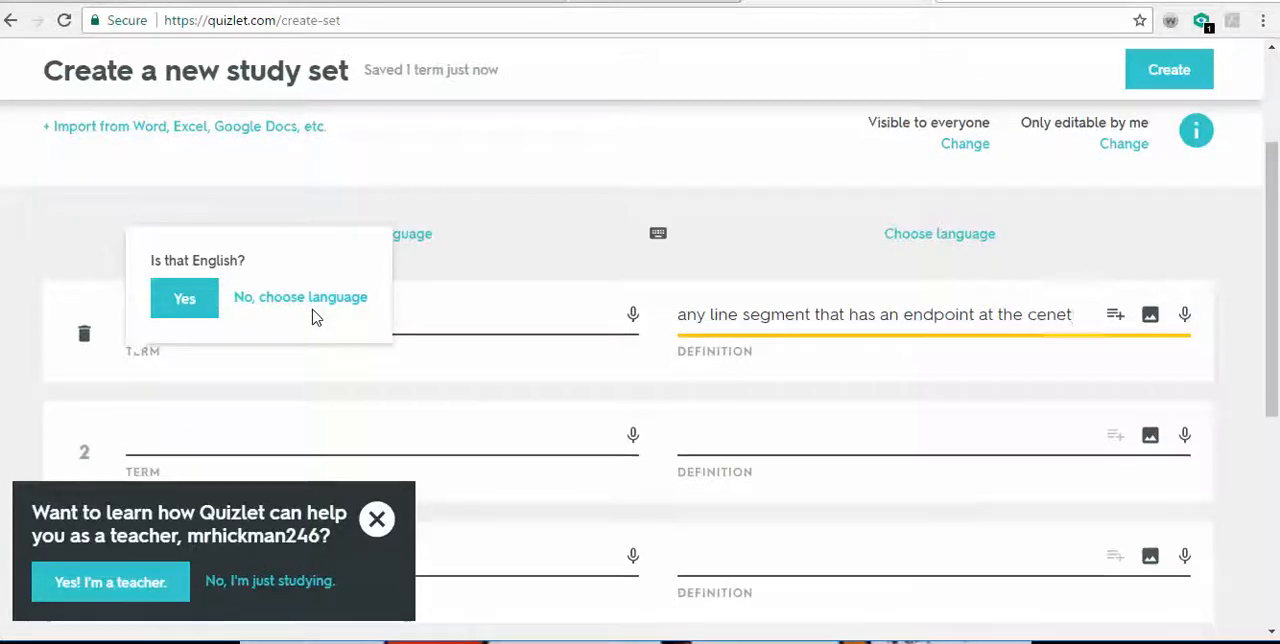
key("BackSpace")
type("ter")
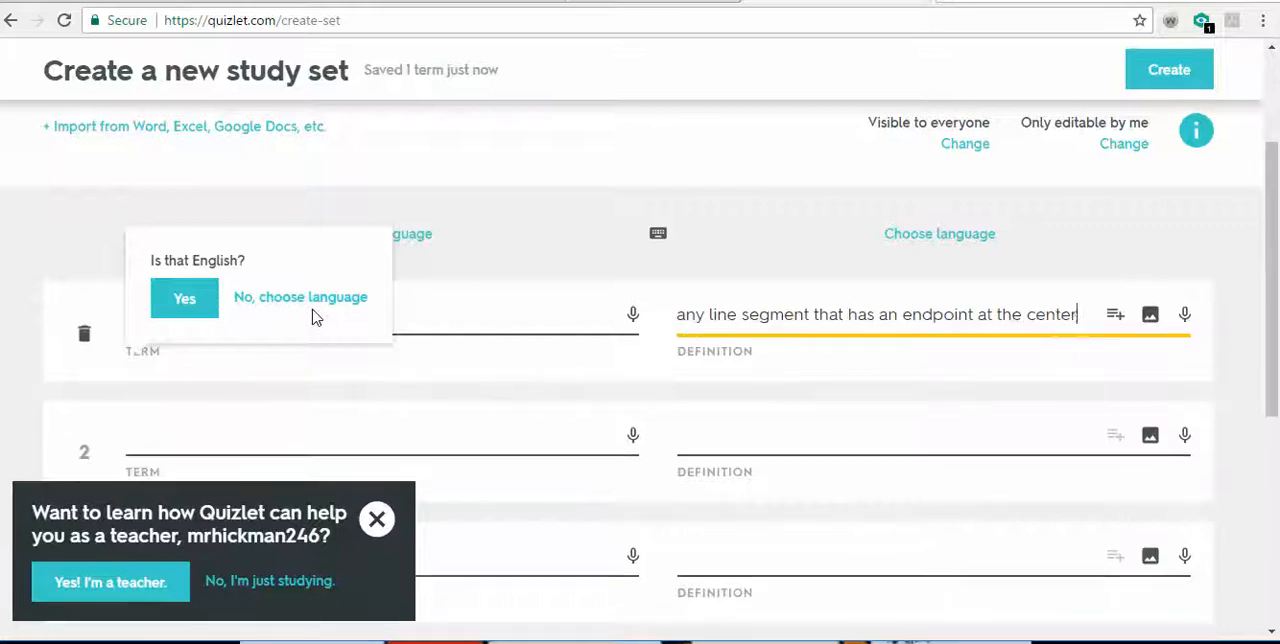
type(" of a circle and")
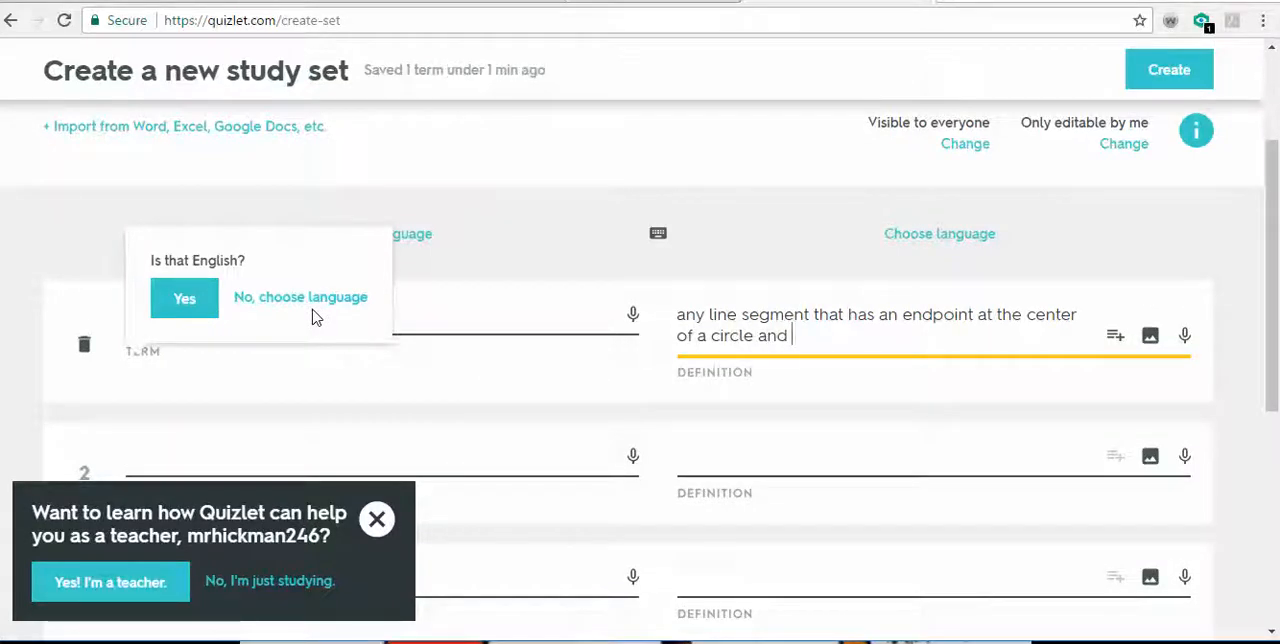
type(" anoth")
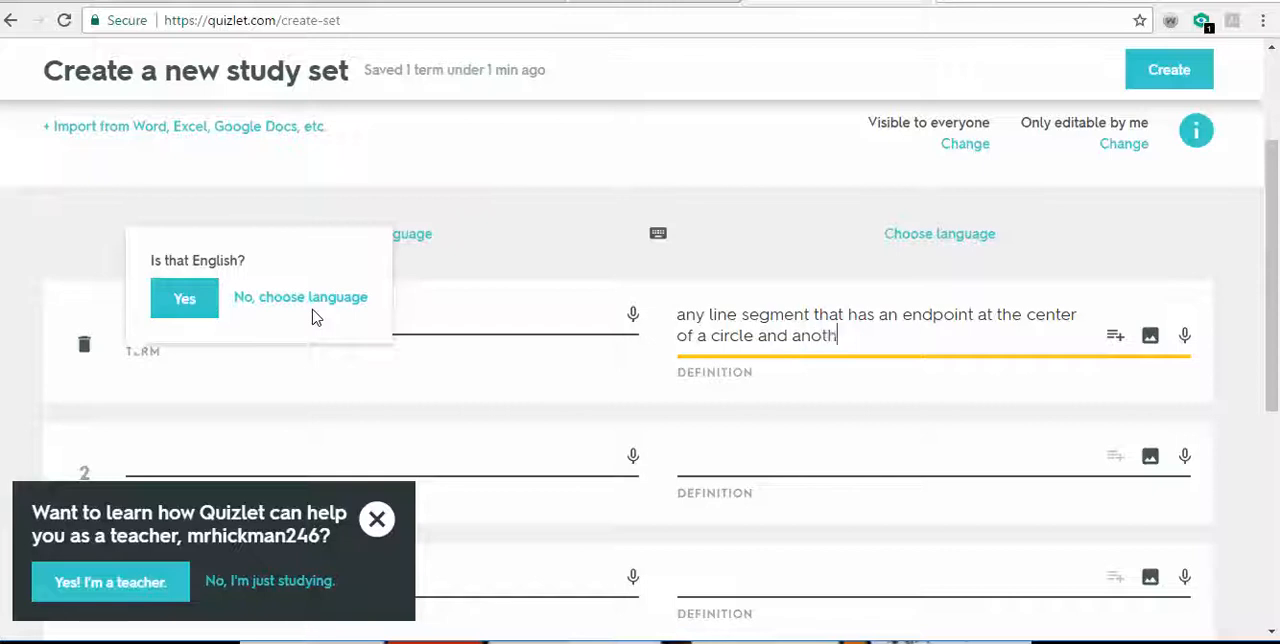
type("er on th")
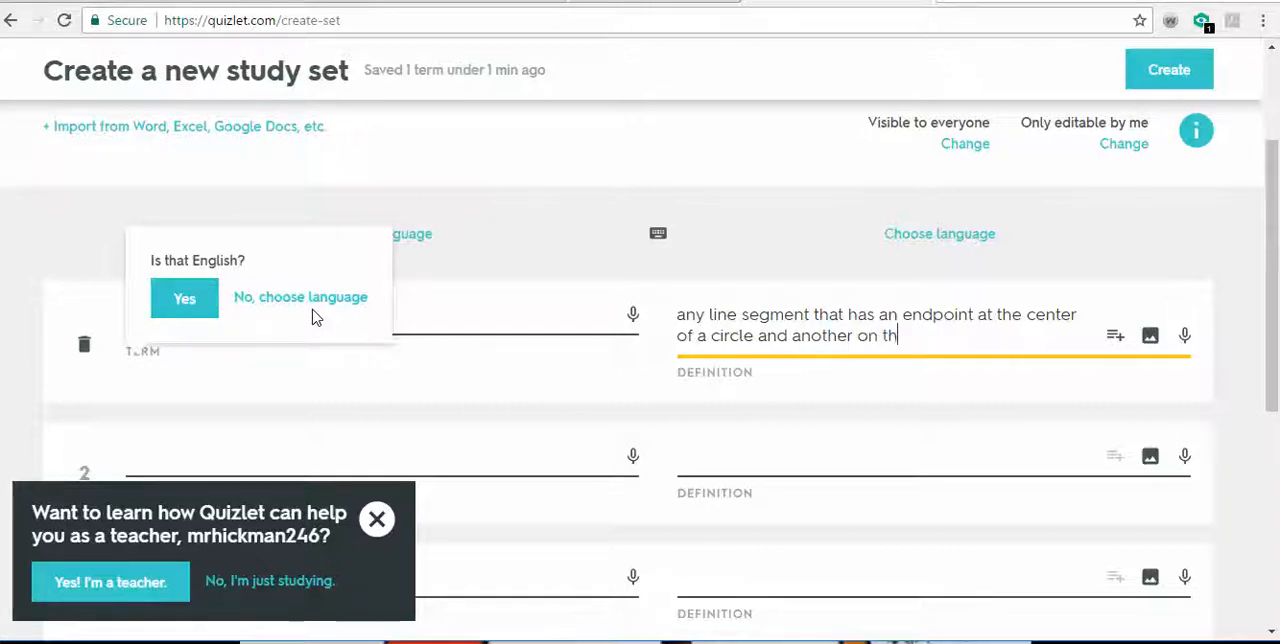
type("e circ")
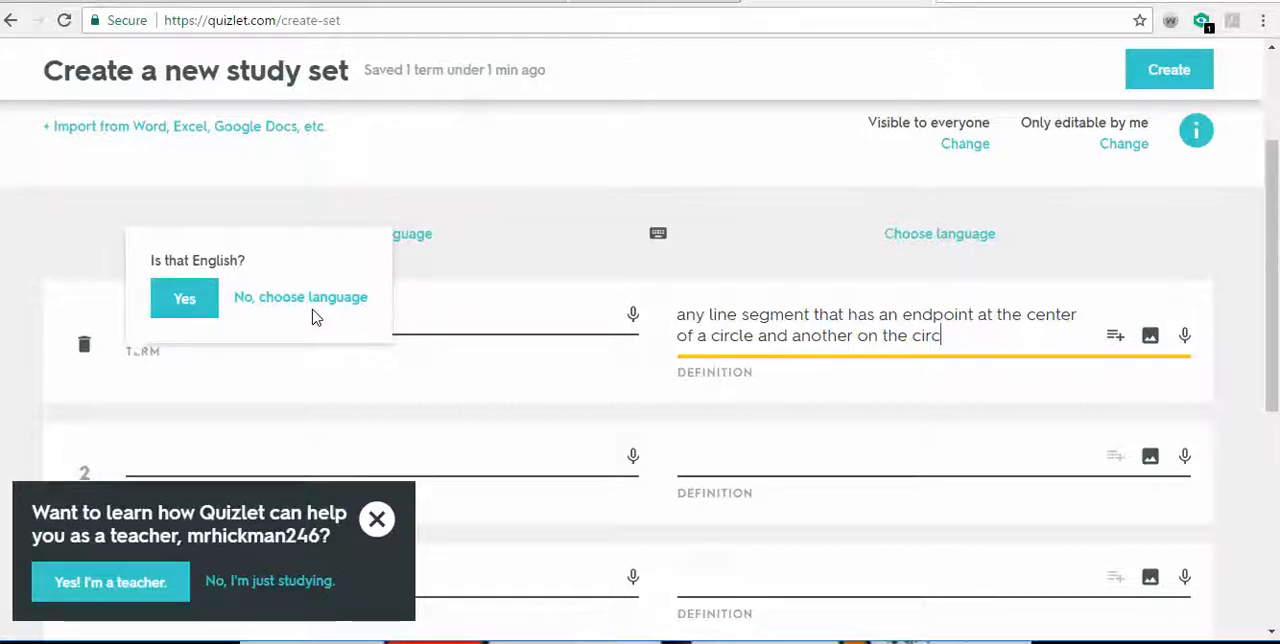
type("umf")
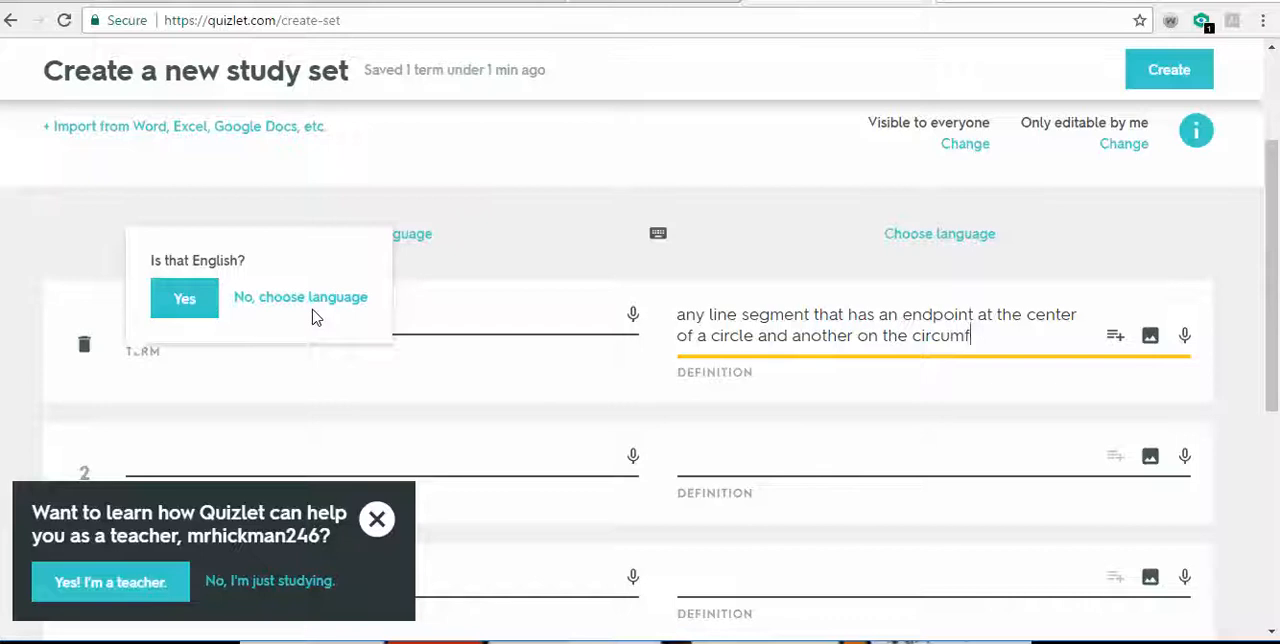
type("erence of a ")
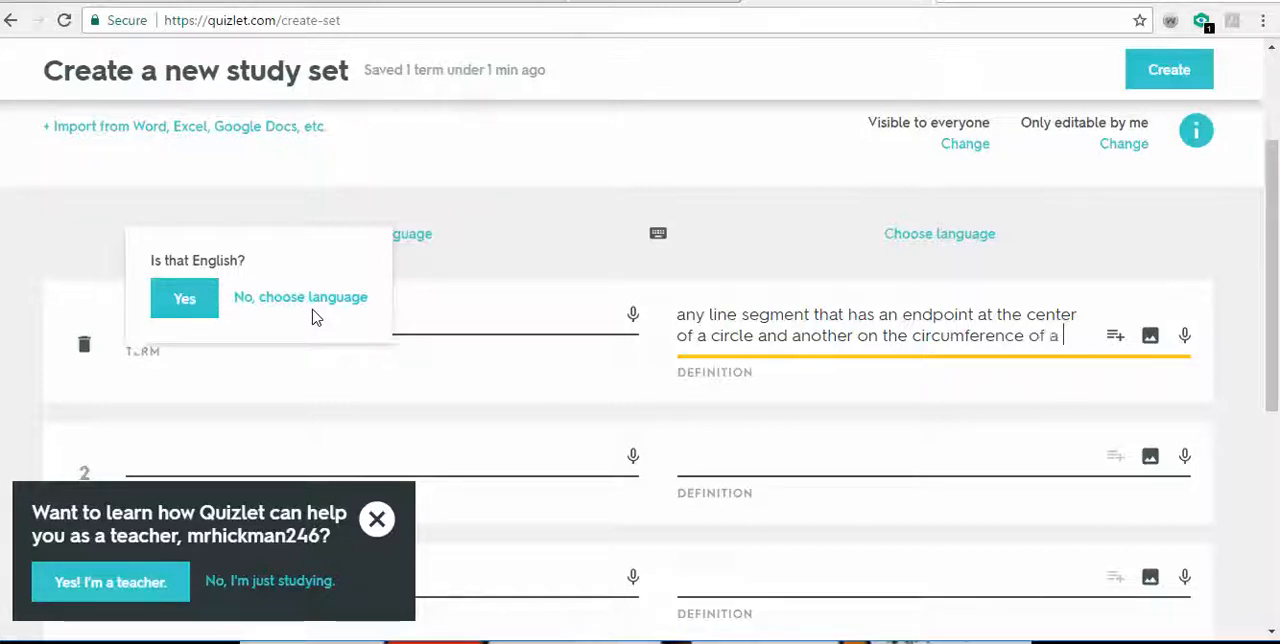
type("circle")
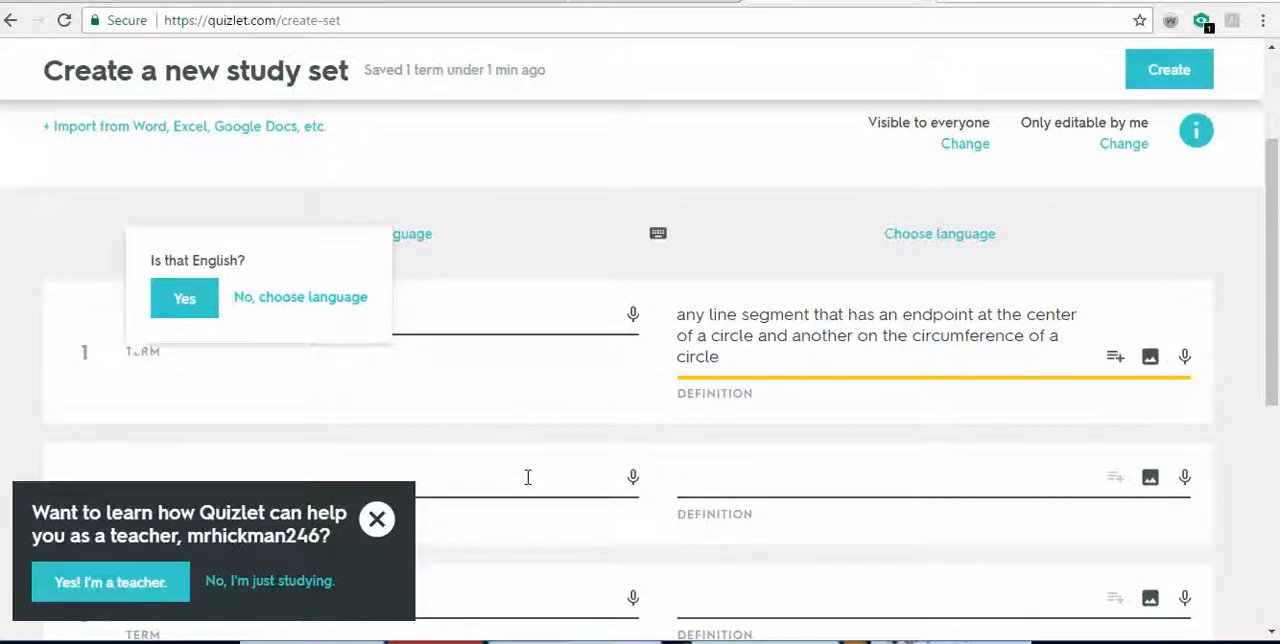
- Confirm English as the language of the terms and enter "Diameter" as the term on the second card
left_click(207, 307)
scroll(403, 434, "down", 1)
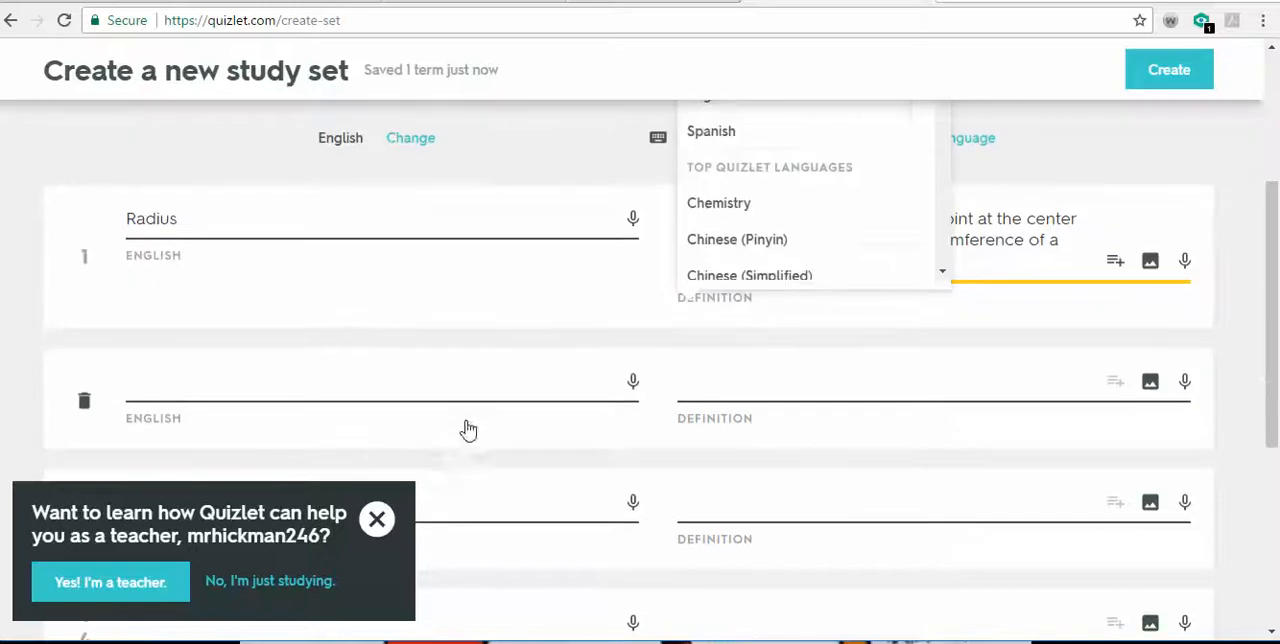
left_click(325, 362)
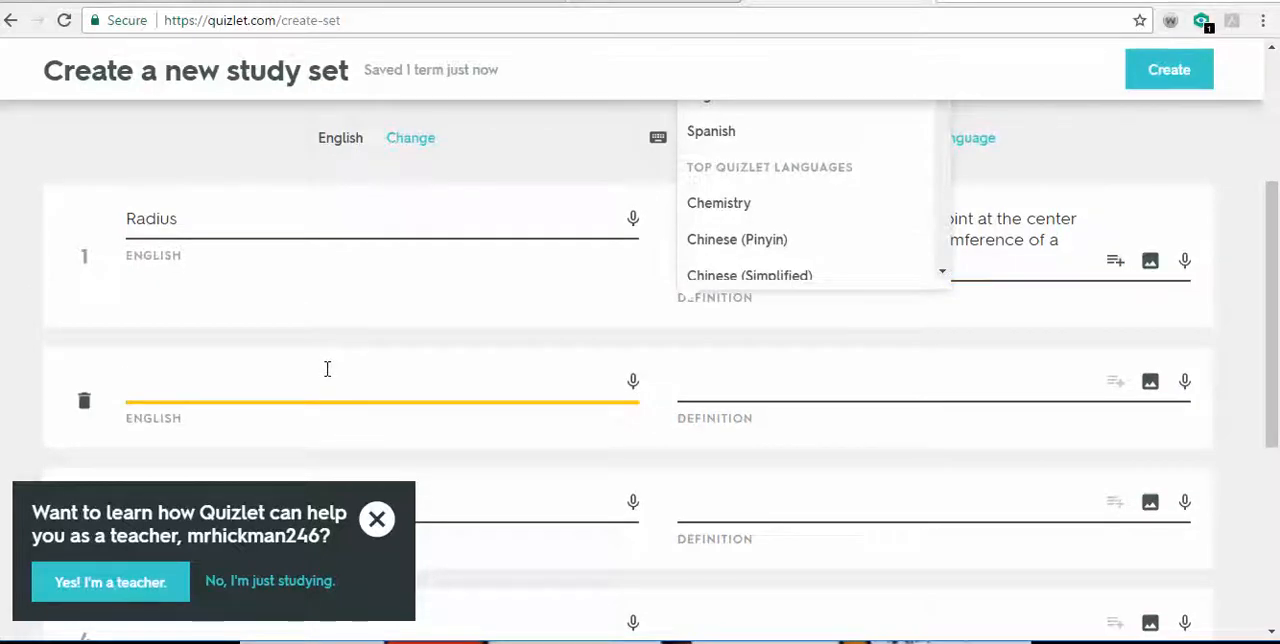
type("Diam")
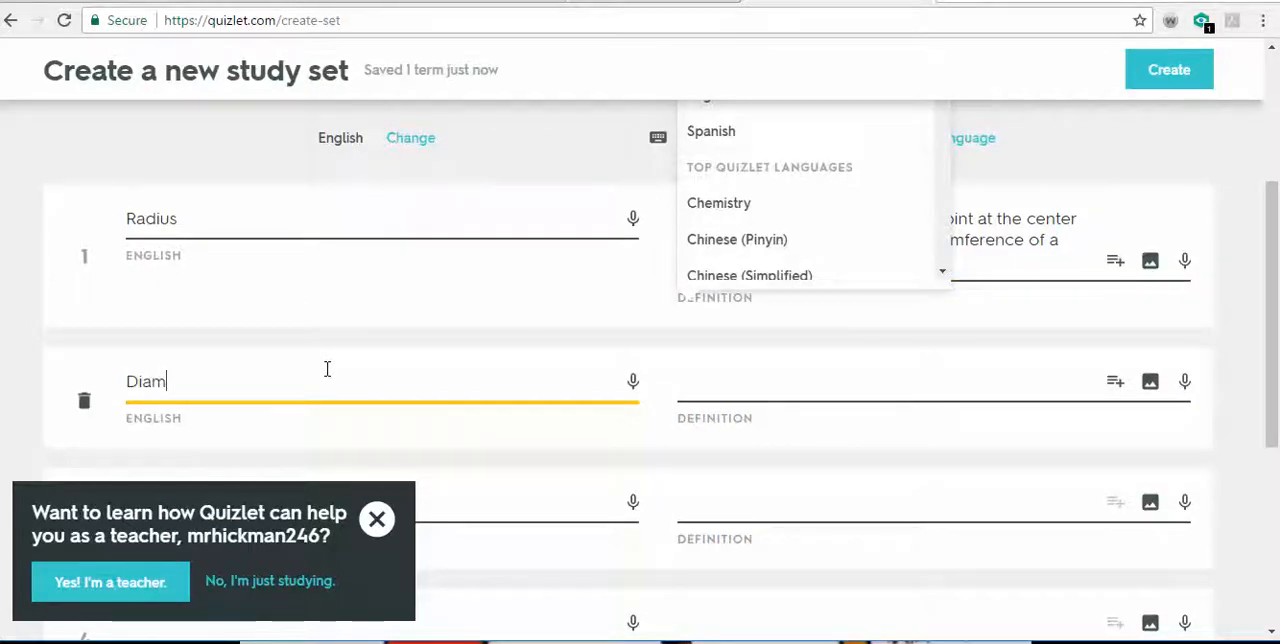
type("eter")
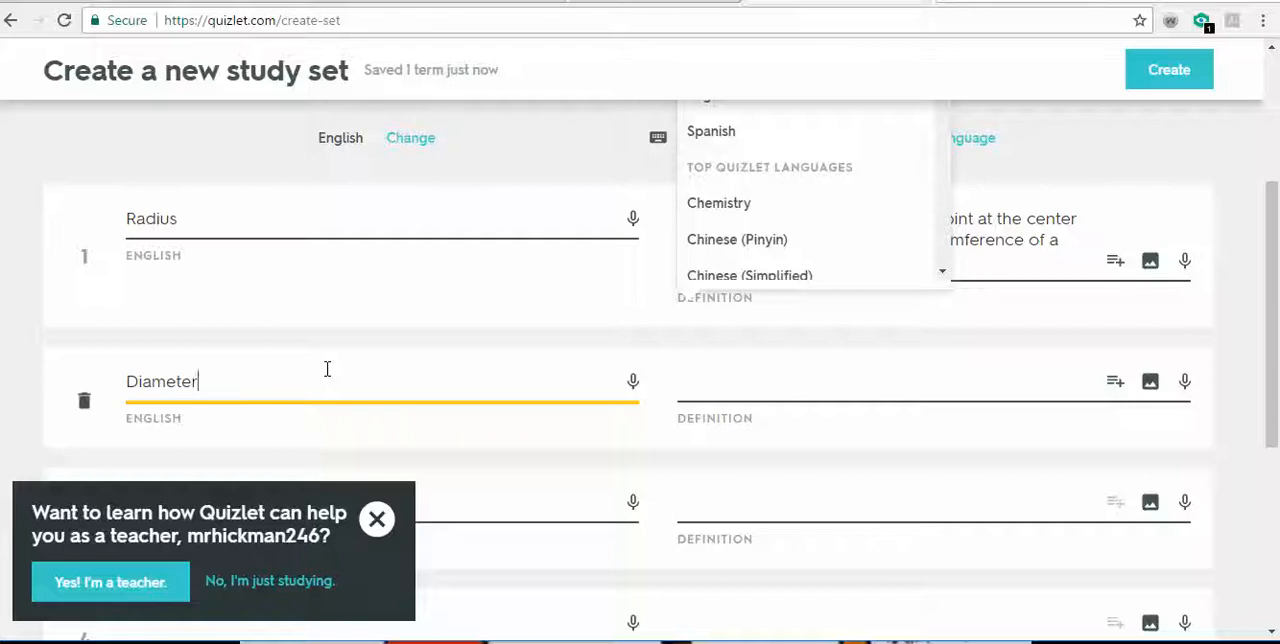
- Define Diameter as "any line segment that has both endpoints on the circumference of the circle and also passes through the center"
left_click(761, 388)
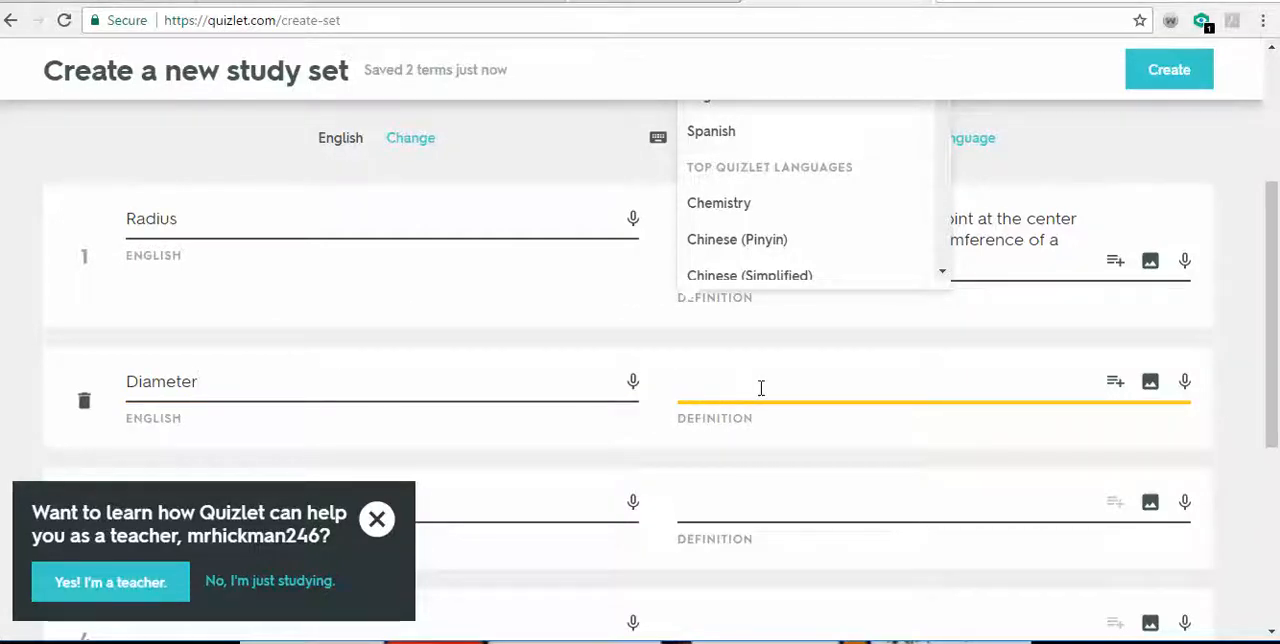
type("an")
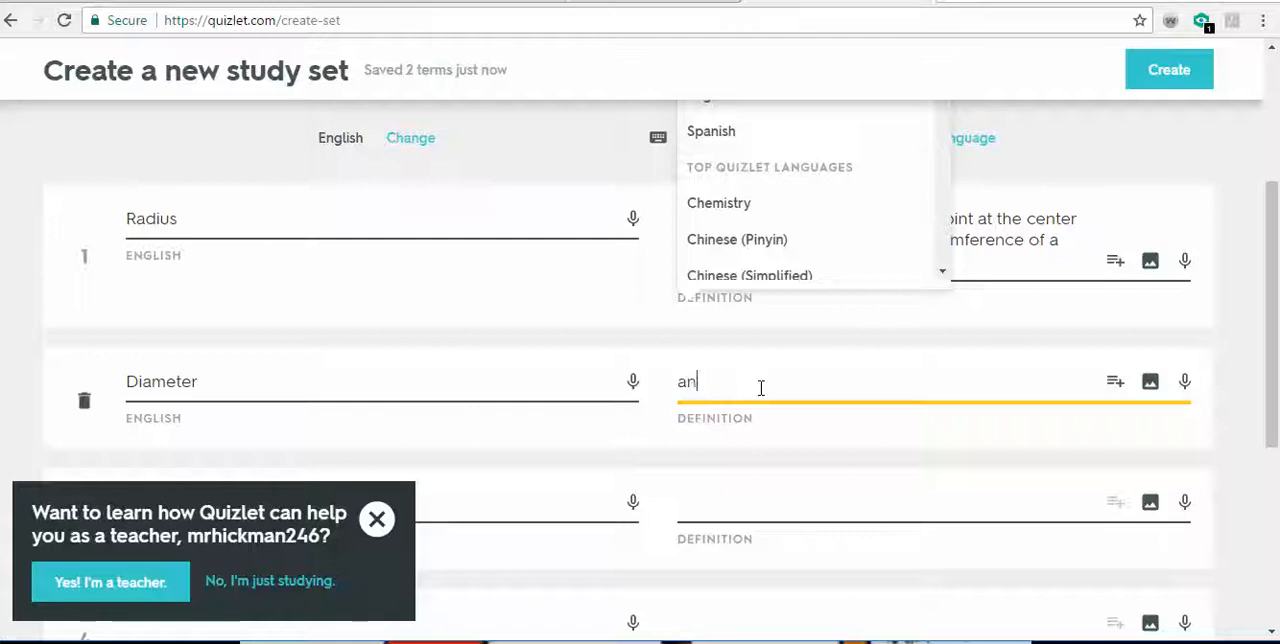
type("y co")
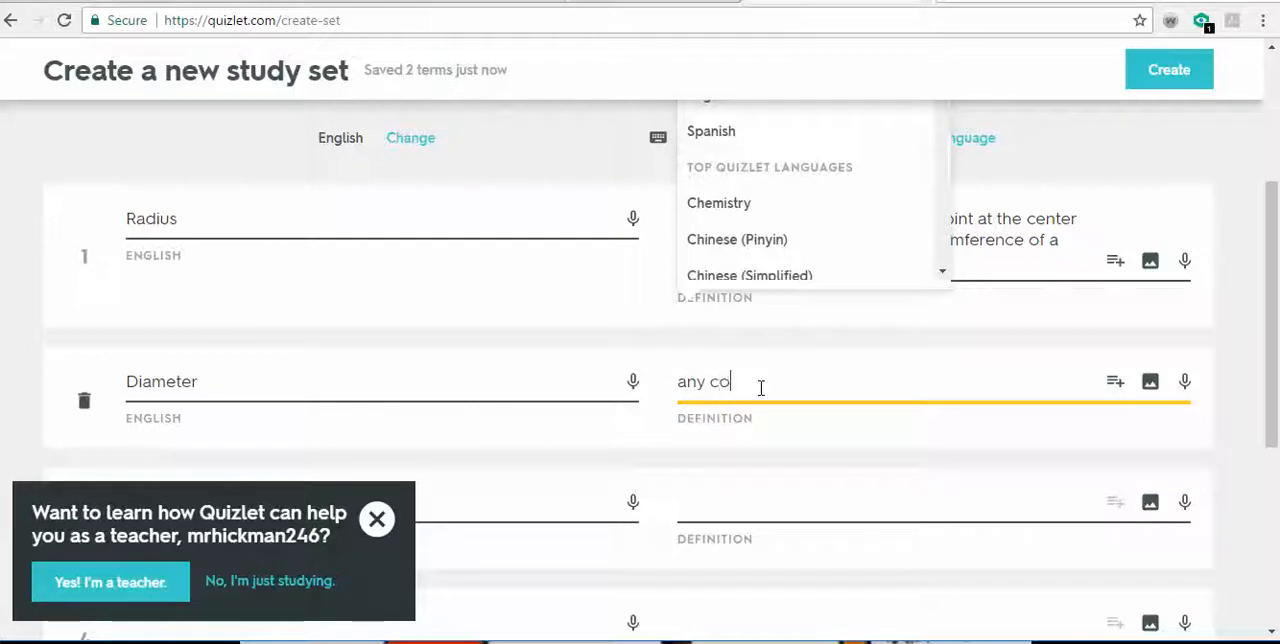
type("or")
key("BackSpace")
key("BackSpace")
key("BackSpace")
type("lin")
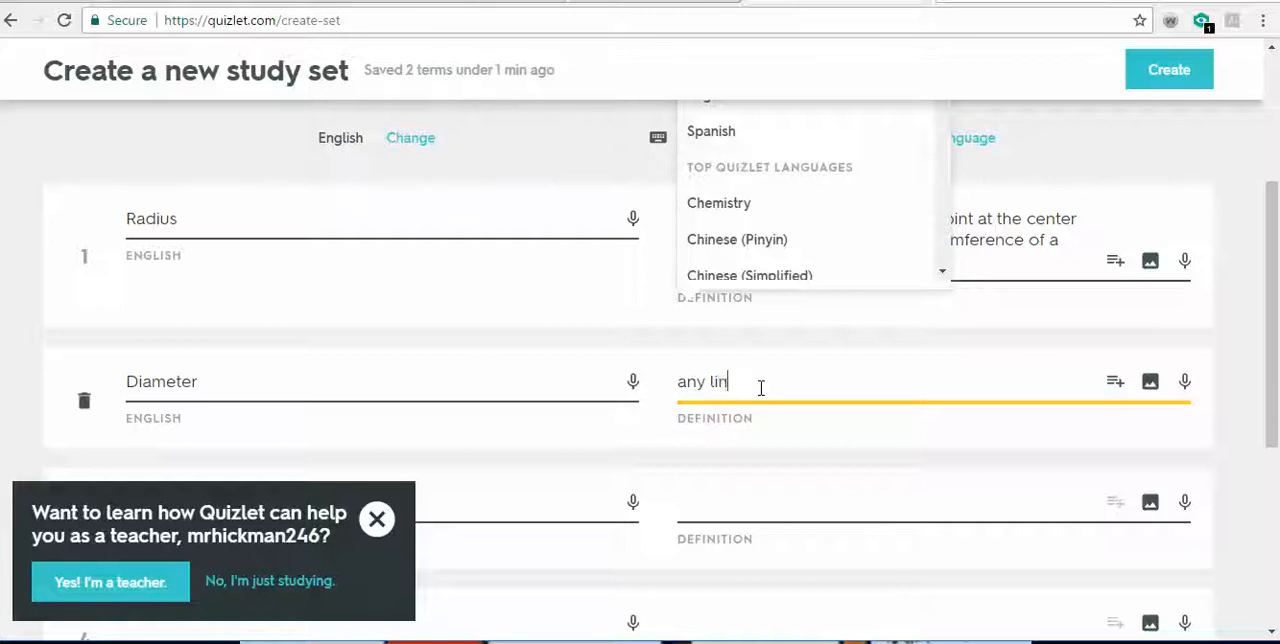
type("e segmengt")
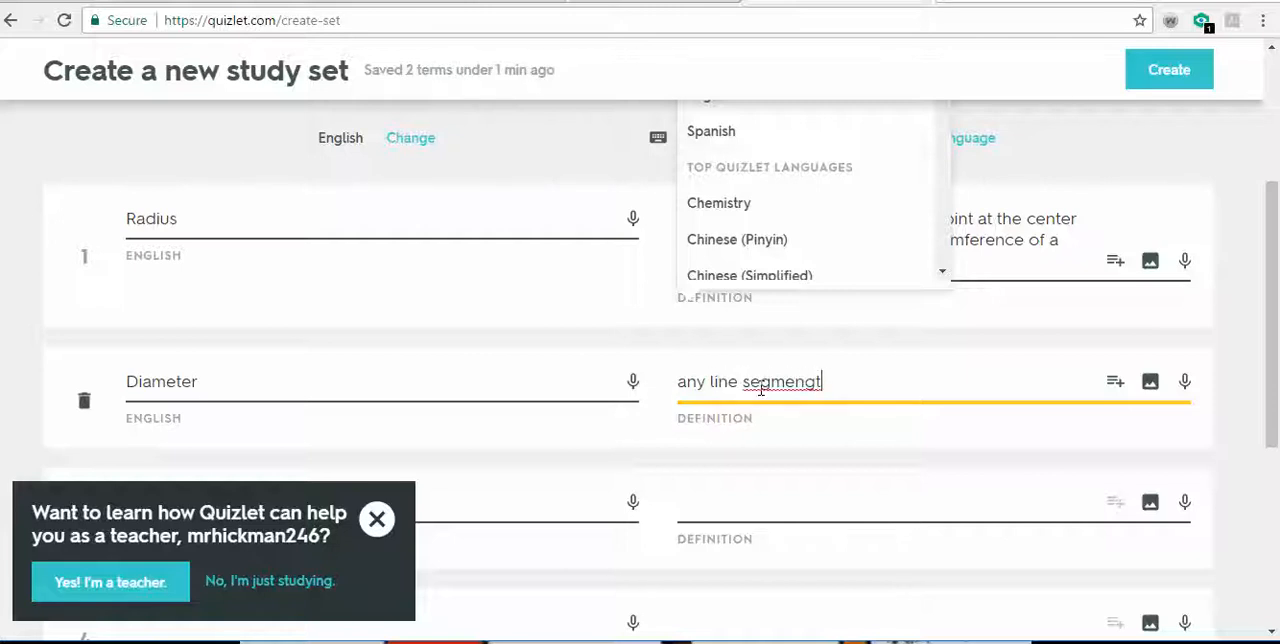
key("BackSpace")
key("BackSpace")
type("t that has ")
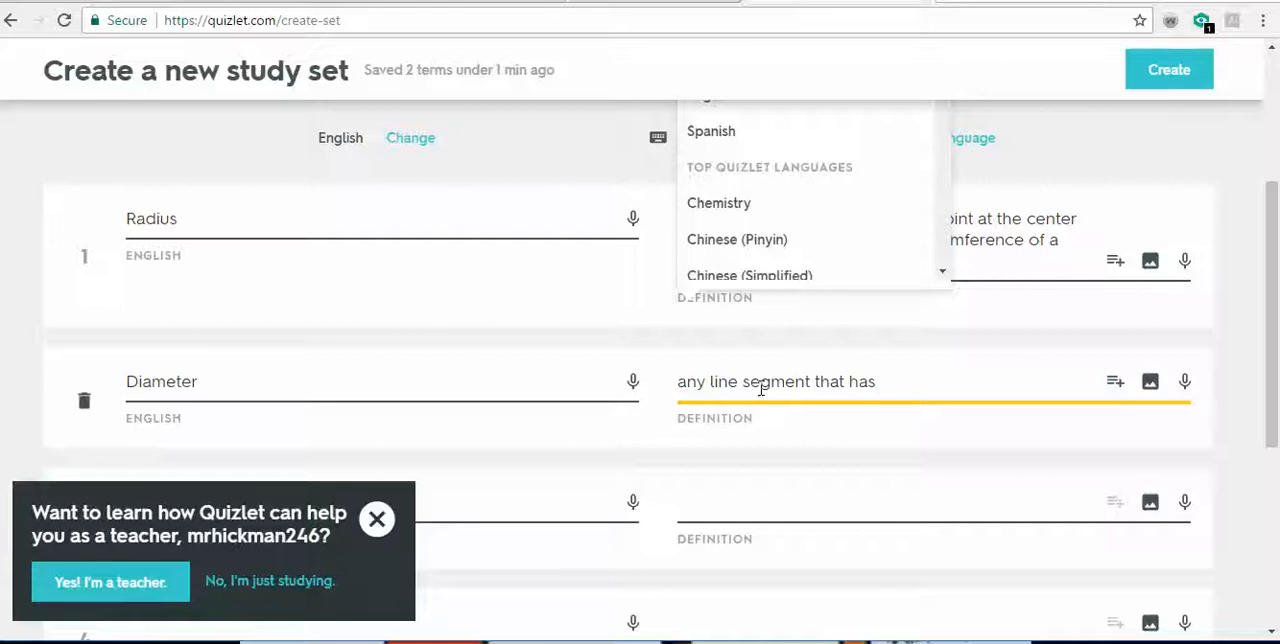
type("both ")
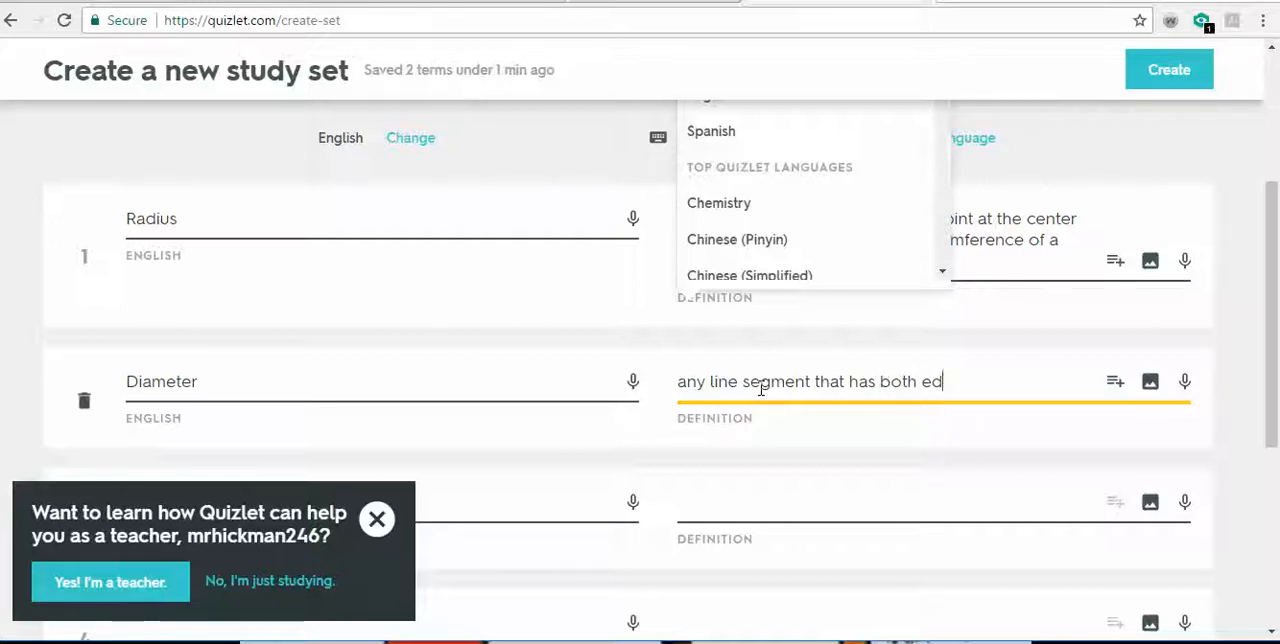
type("endpoints on")
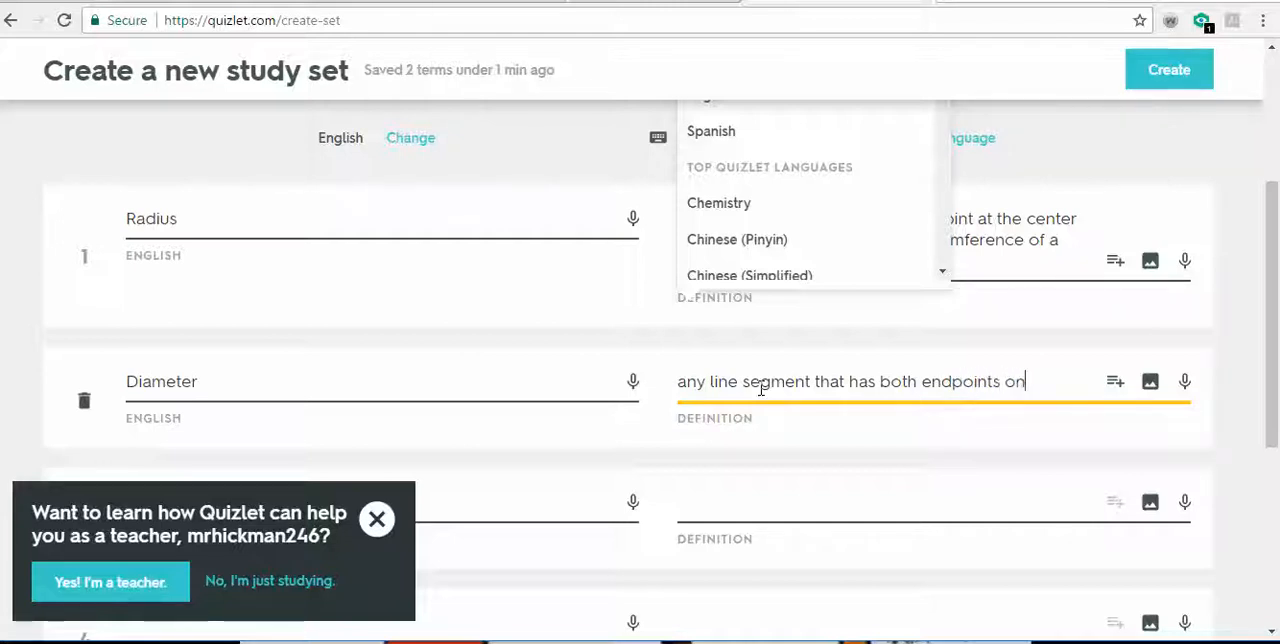
type(" the circ")
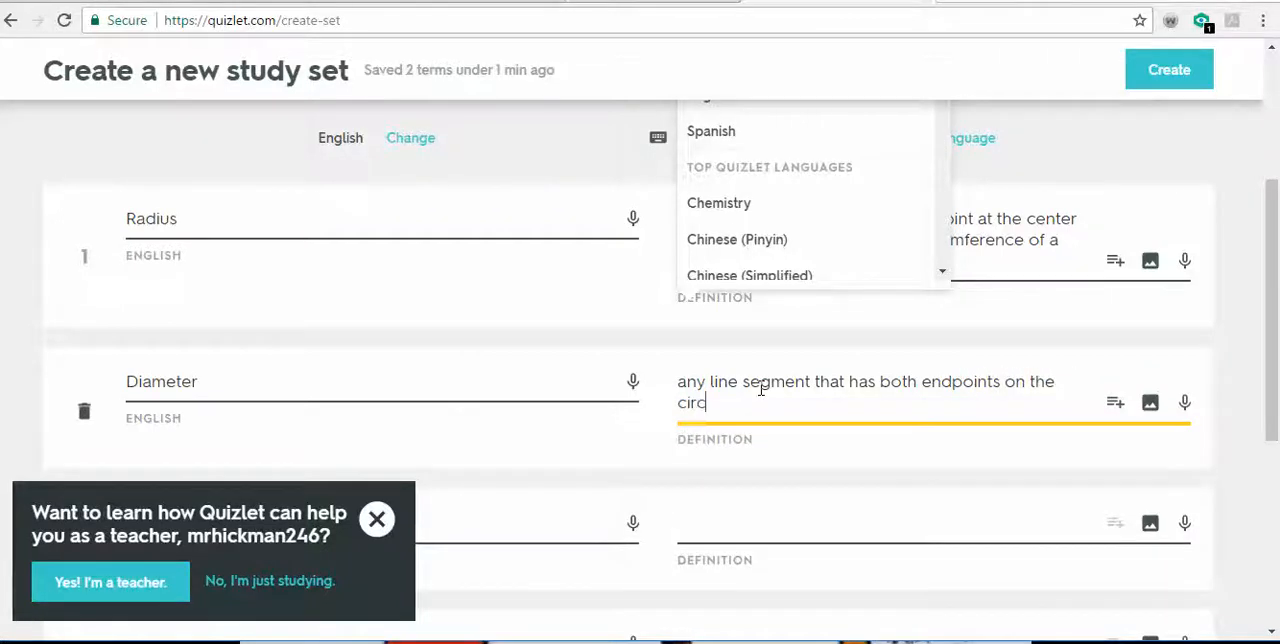
type("ume")
type("fere")
type("nce ")
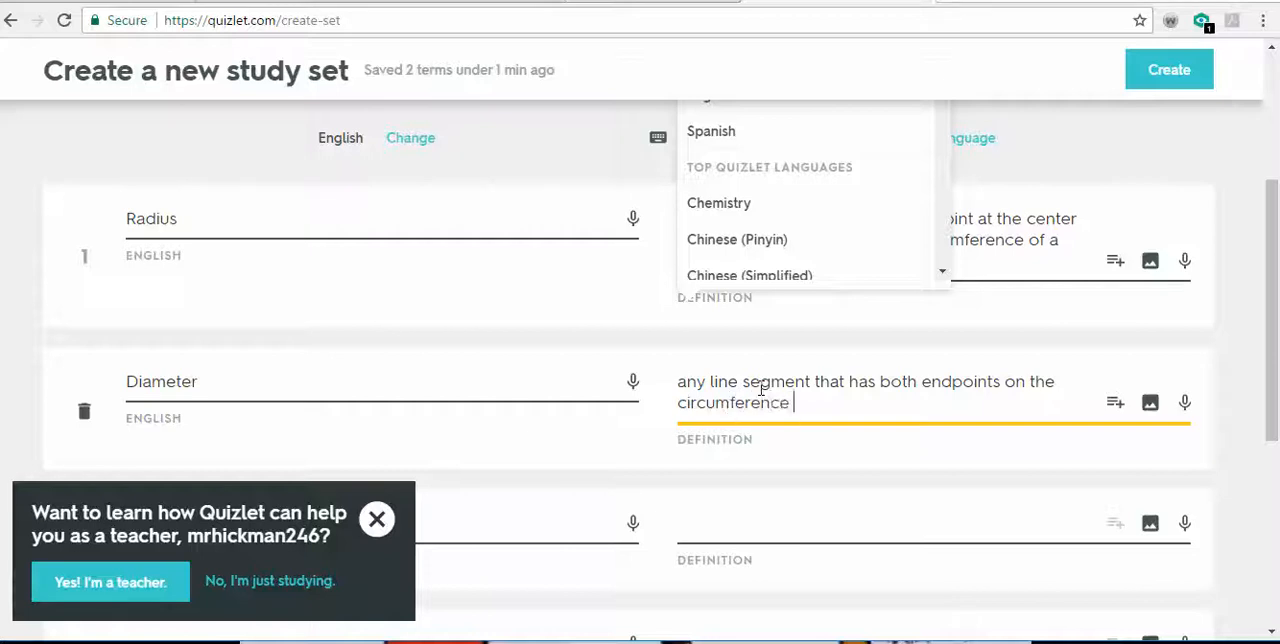
type("of the circle")
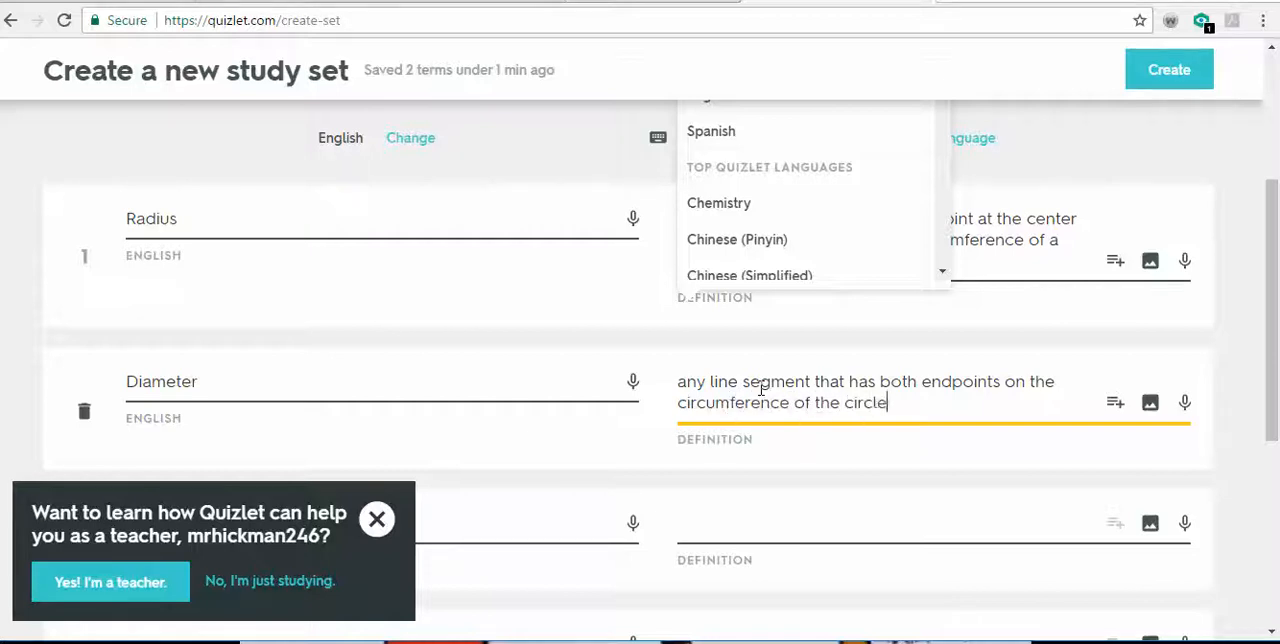
type(" and also passes ")
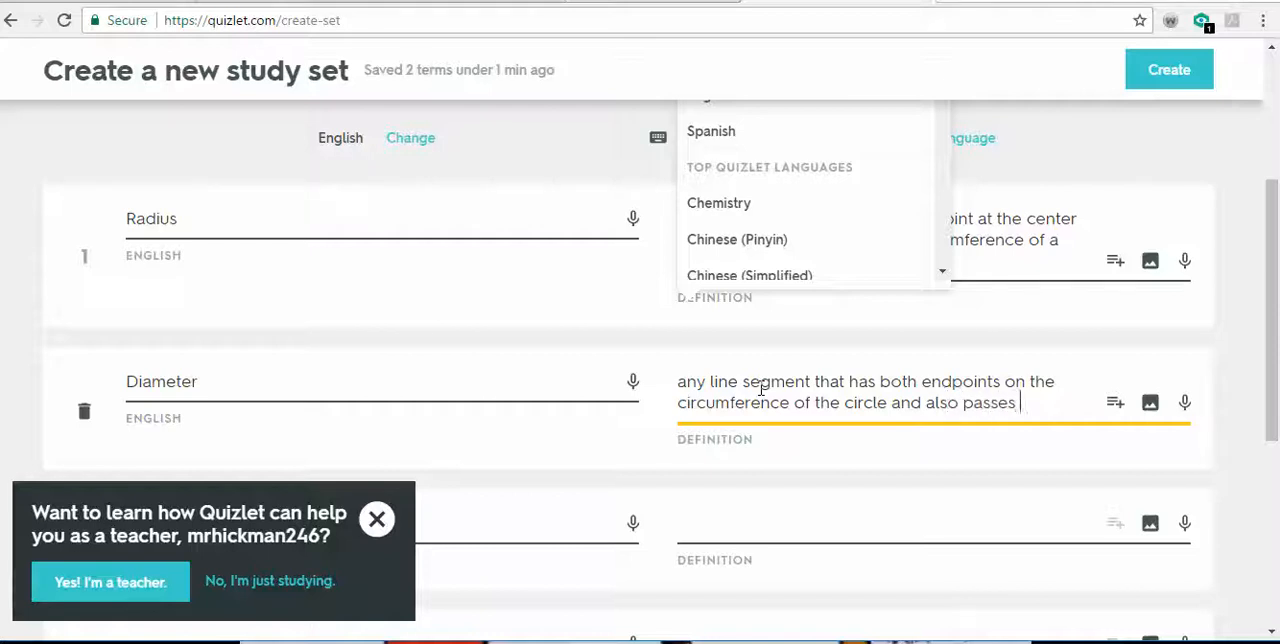
type("through the ")
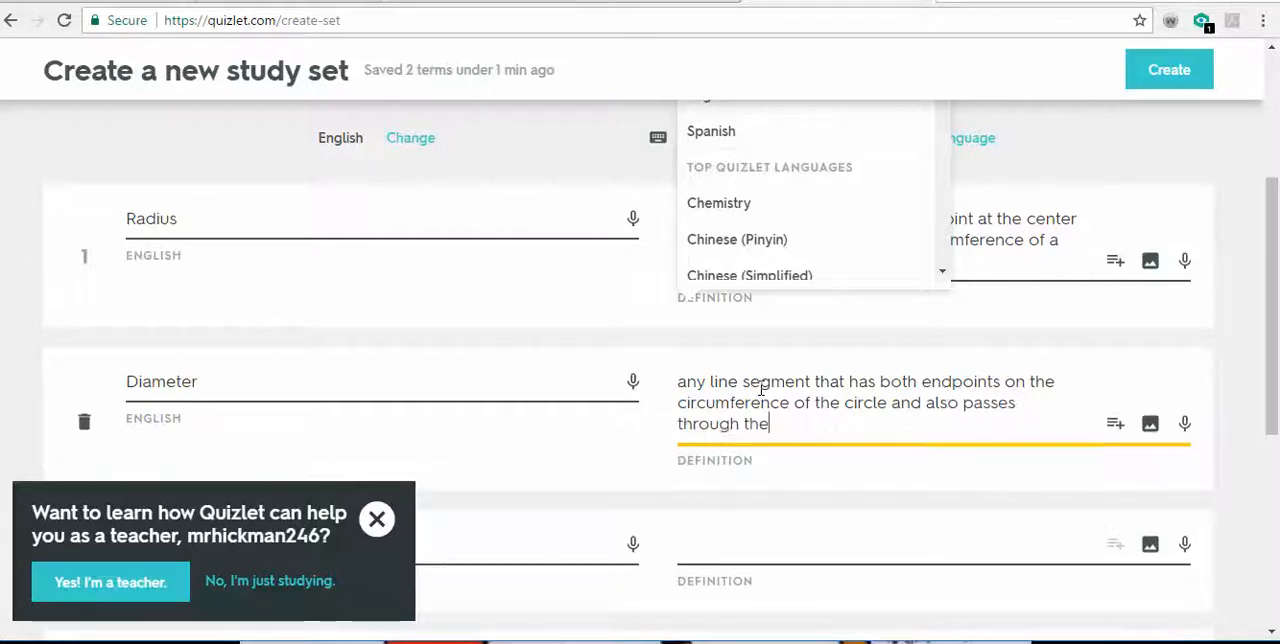
type("center")
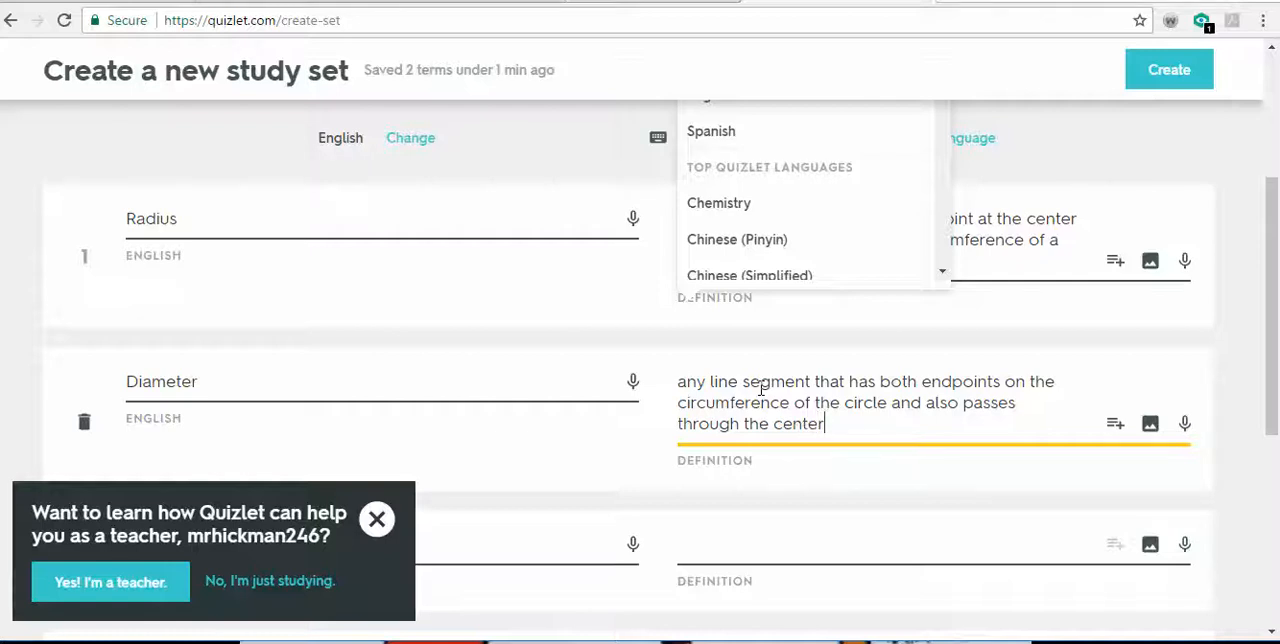
- Enter "Chord" as the term on the third card
left_click(539, 548)
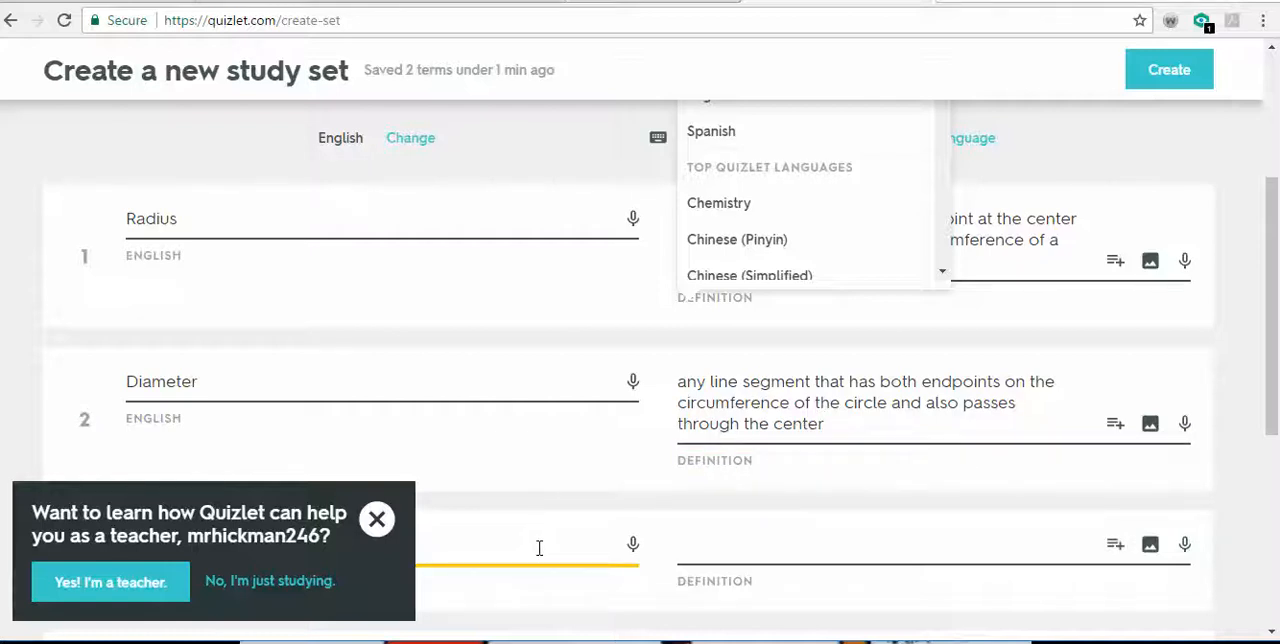
- Confirm being a teacher in the Quizlet prompt, review the Quizlet Teacher upgrade offer, and dismiss it without upgrading
left_click(165, 593)
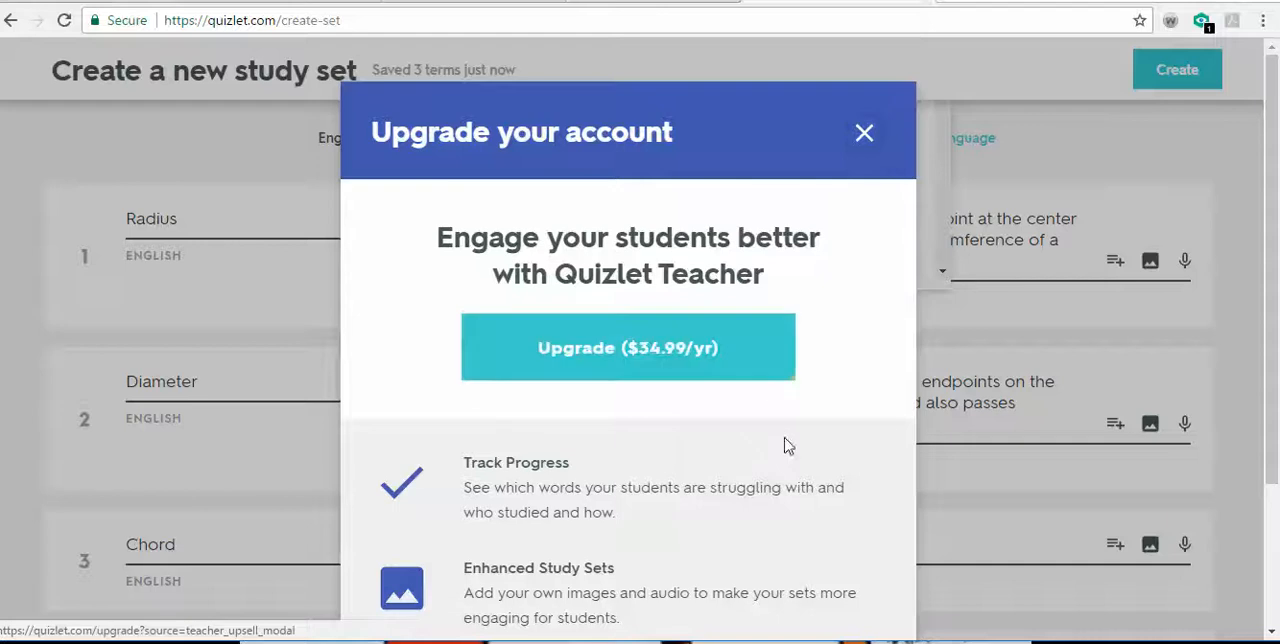
scroll(815, 470, "down", 1)
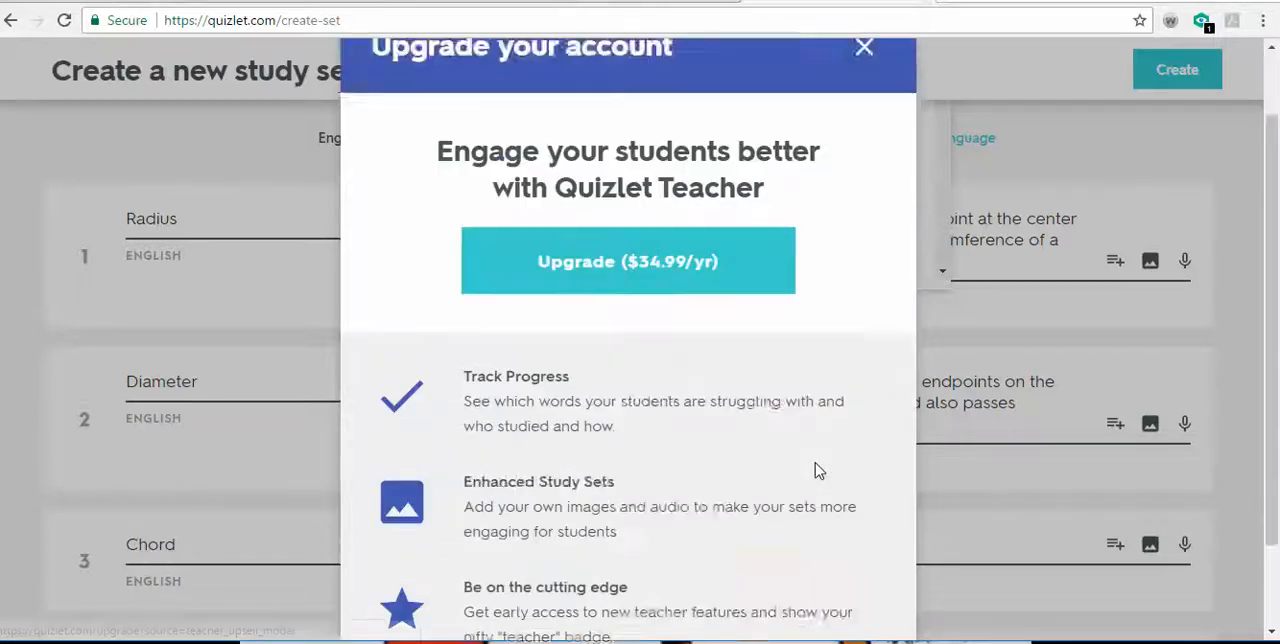
scroll(815, 470, "down", 1)
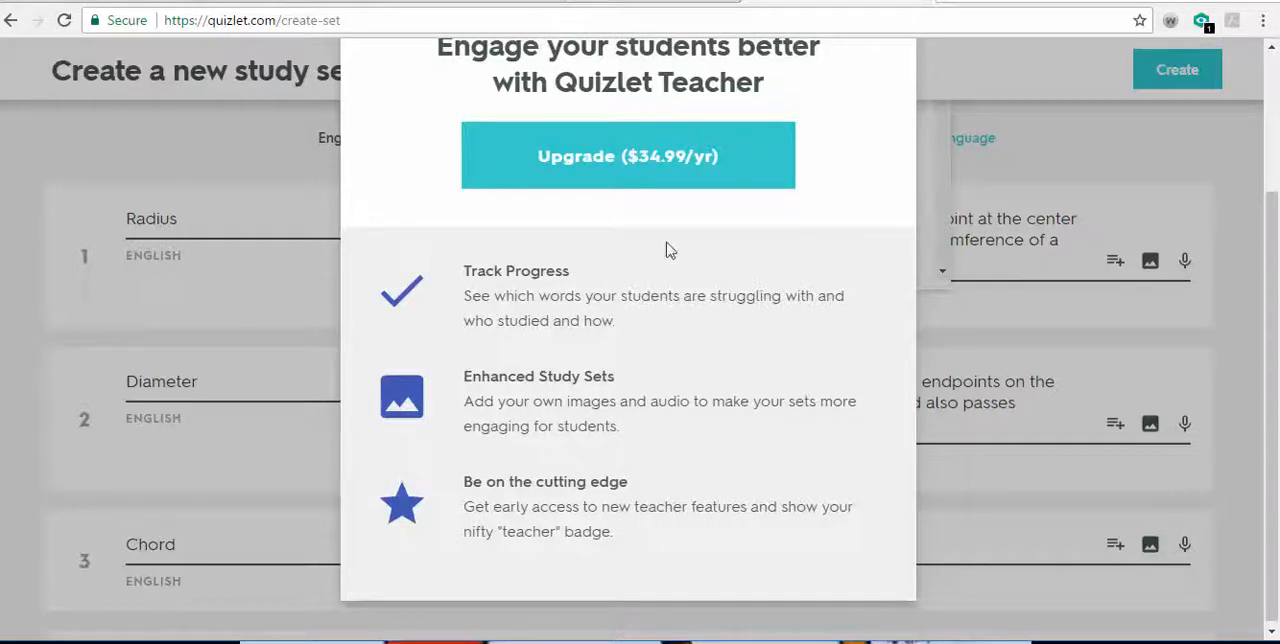
scroll(670, 250, "up", 1)
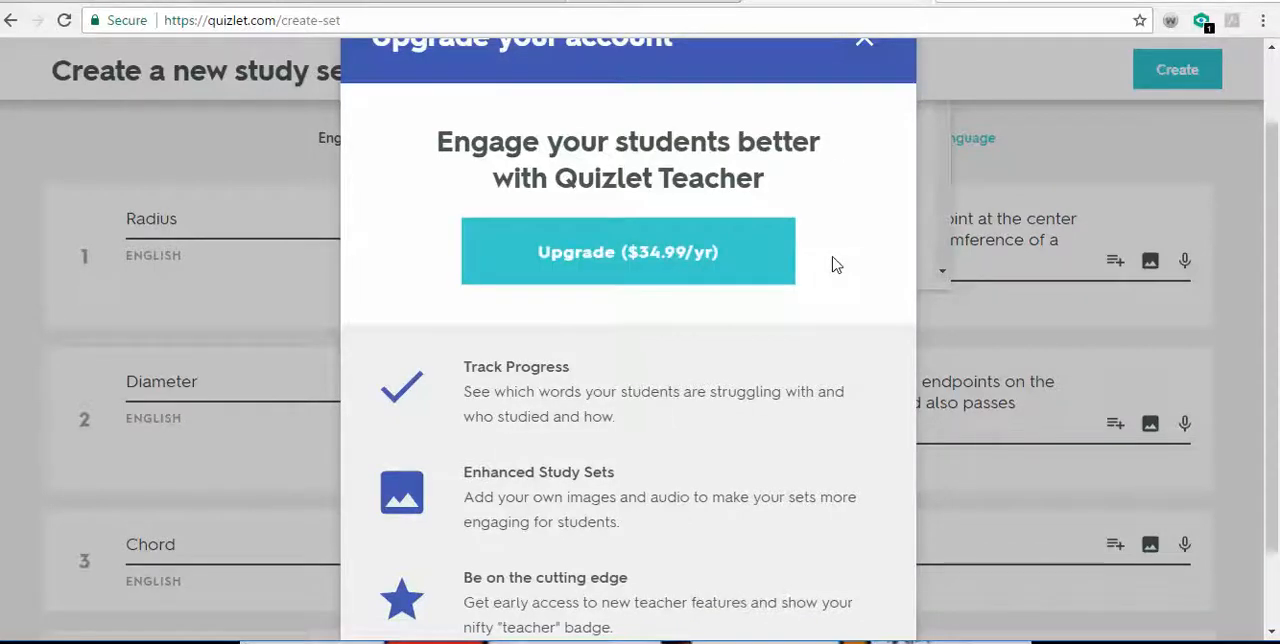
left_click(866, 42)
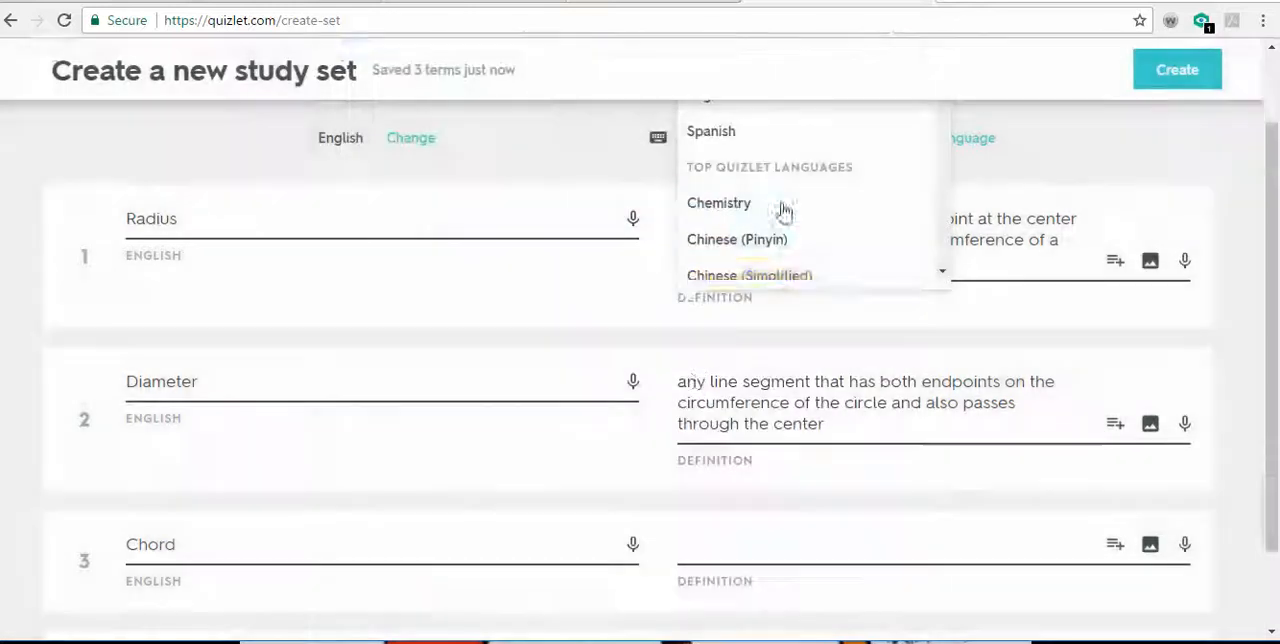
- Define Chord as "any line segment that has both endpoints on the circumference of the circle."
left_click(738, 545)
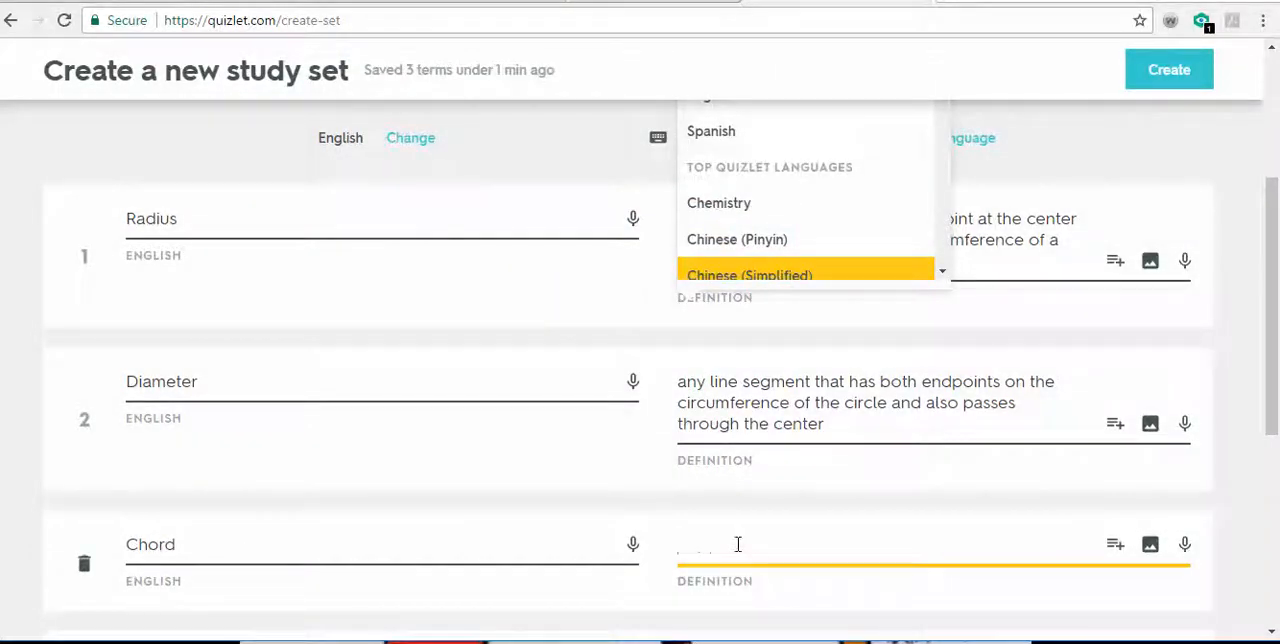
type("any line segment ytha")
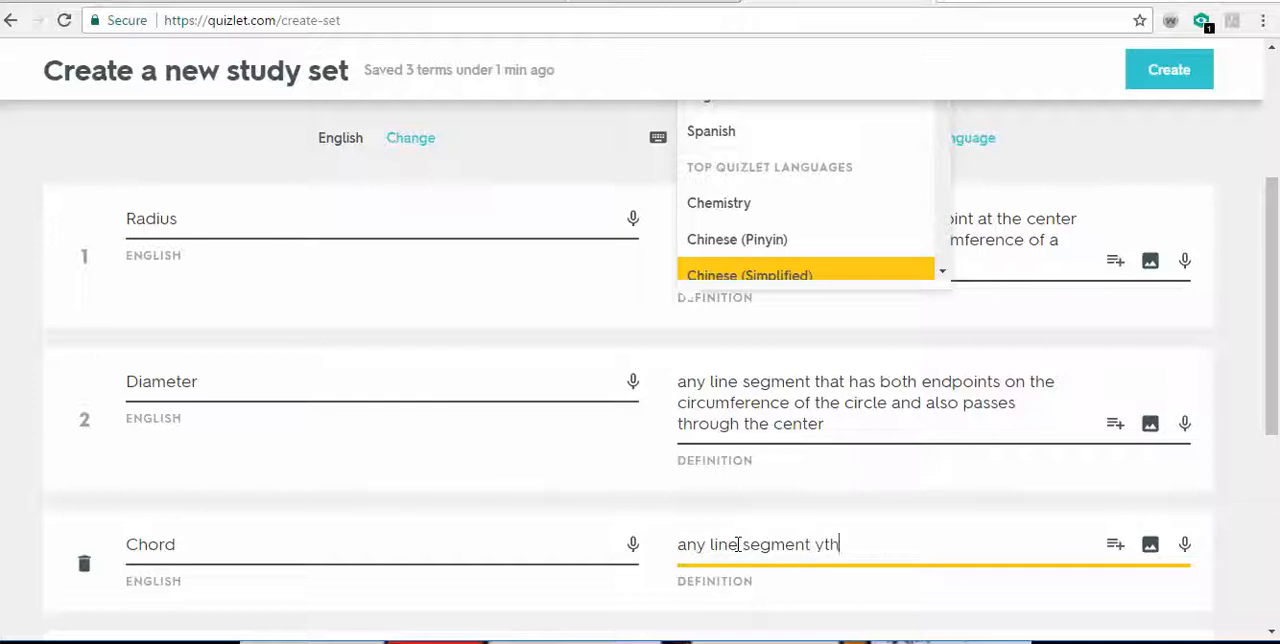
key("BackSpace")
type("that has both endpion")
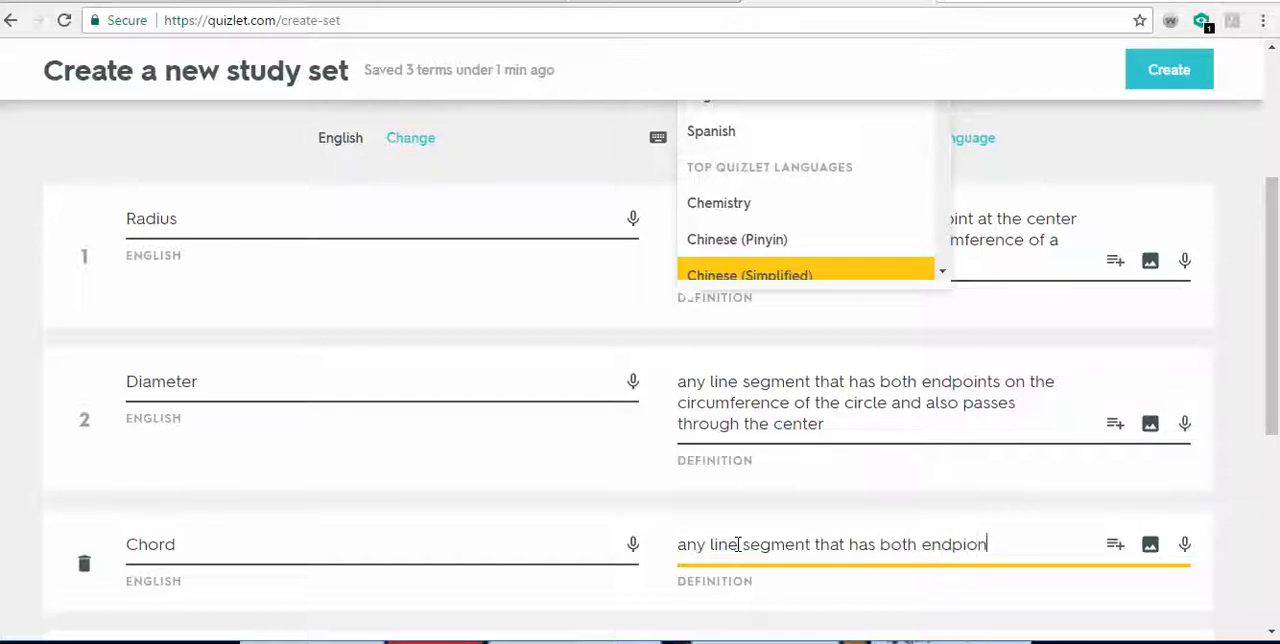
key("BackSpace")
type("oints on the circle")
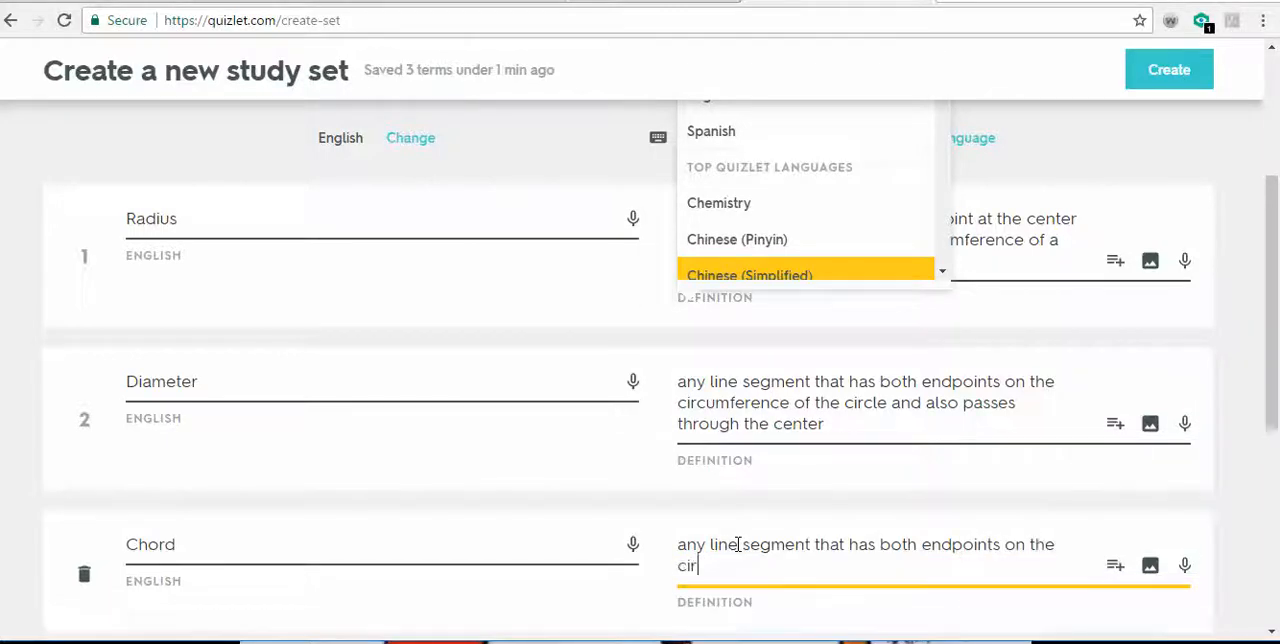
key("BackSpace")
type("u")
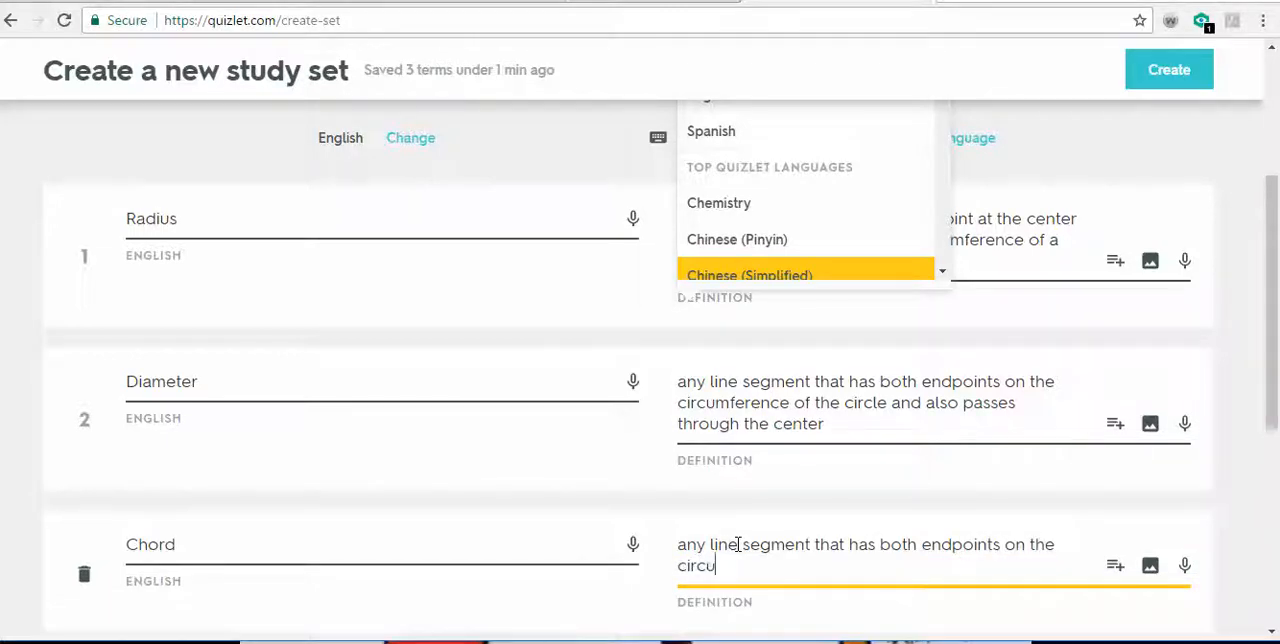
type("mference ")
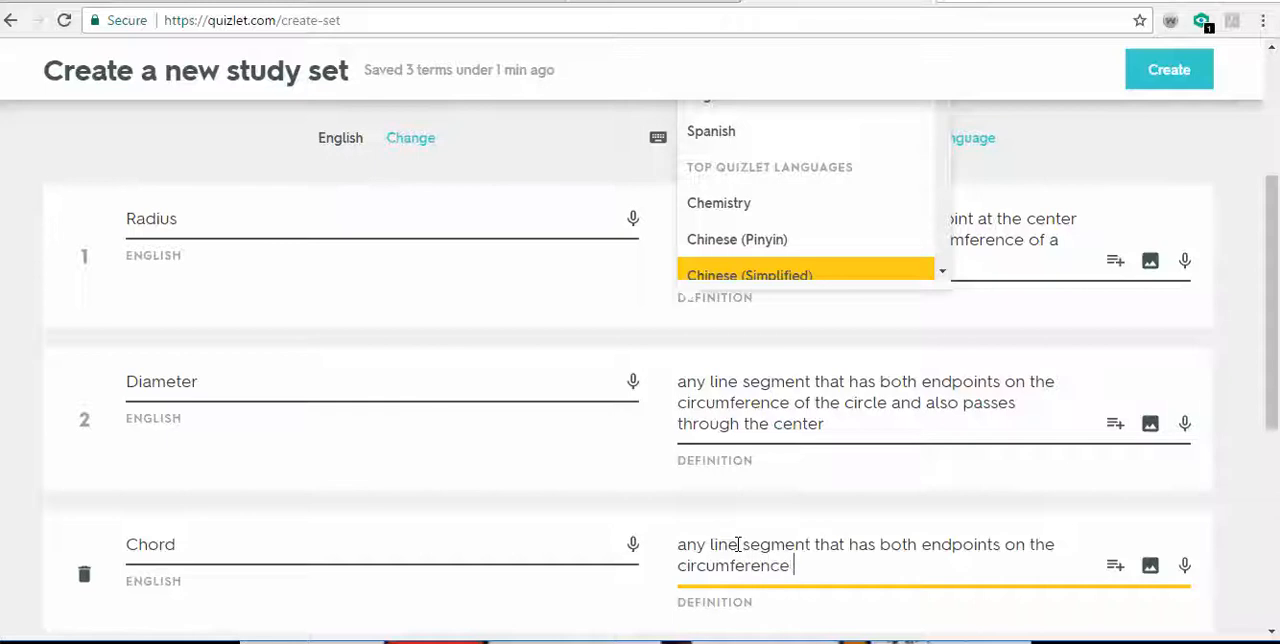
type("of the circle.")
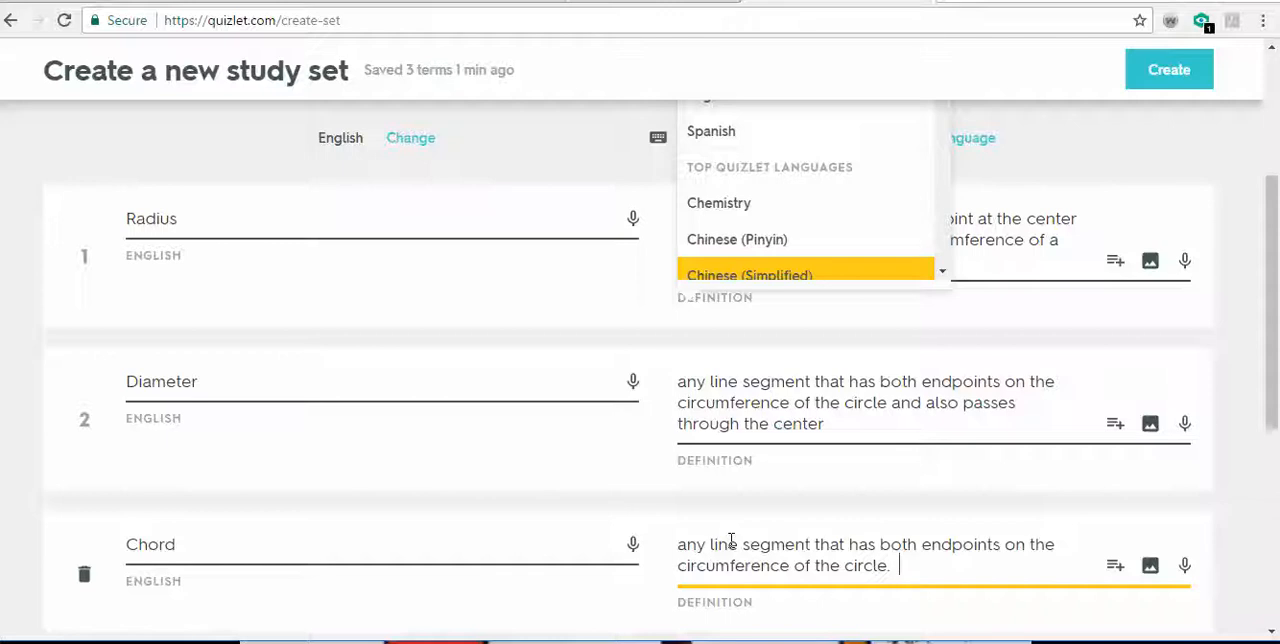
- Extend the Chord definition with the sentence "Does not have to pass through center"
type("Does not have to ")
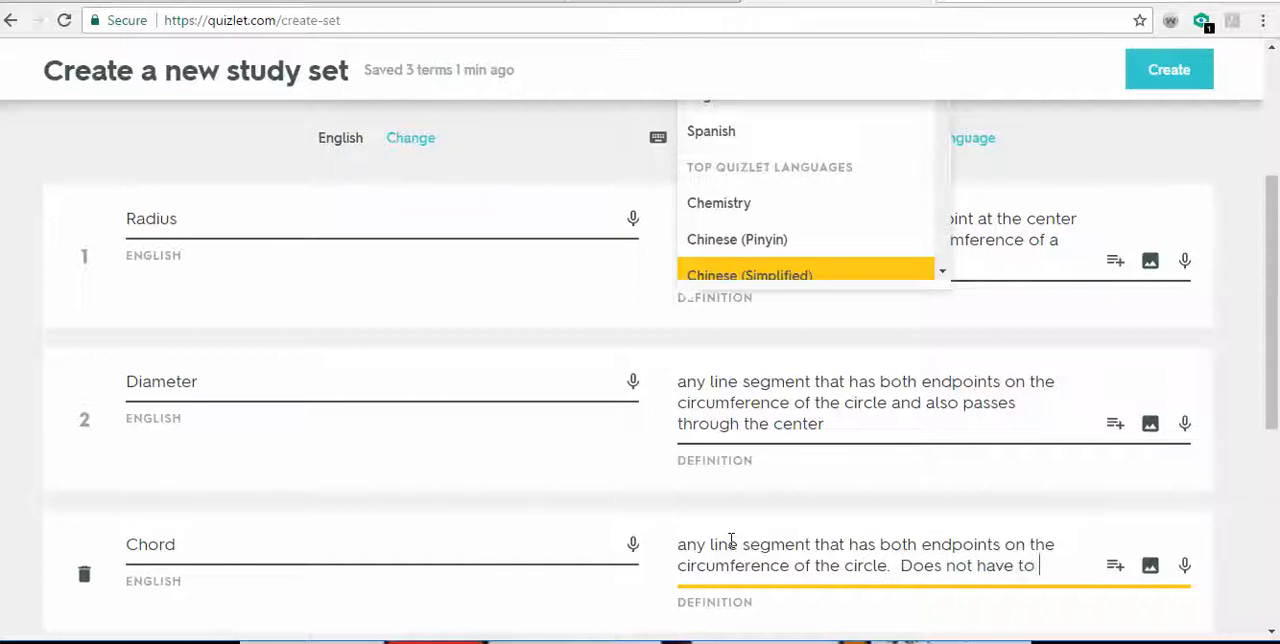
type("pass throuhj")
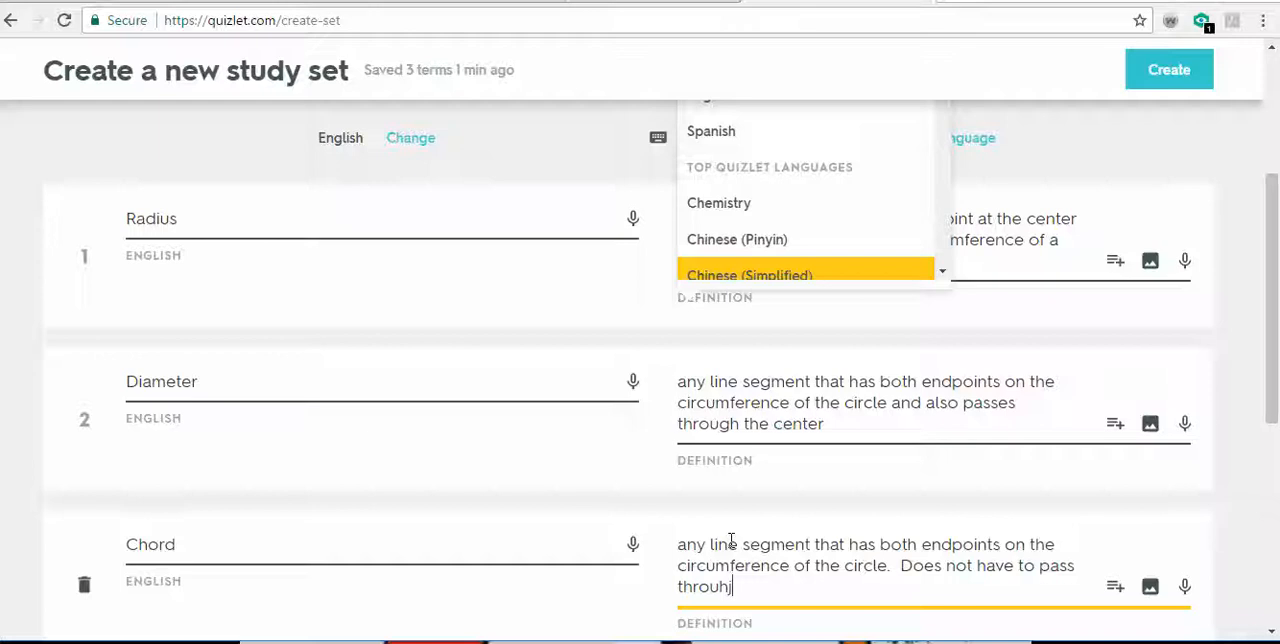
type("gh ceneter")
key("BackSpace")
key("BackSpace")
type("ter")
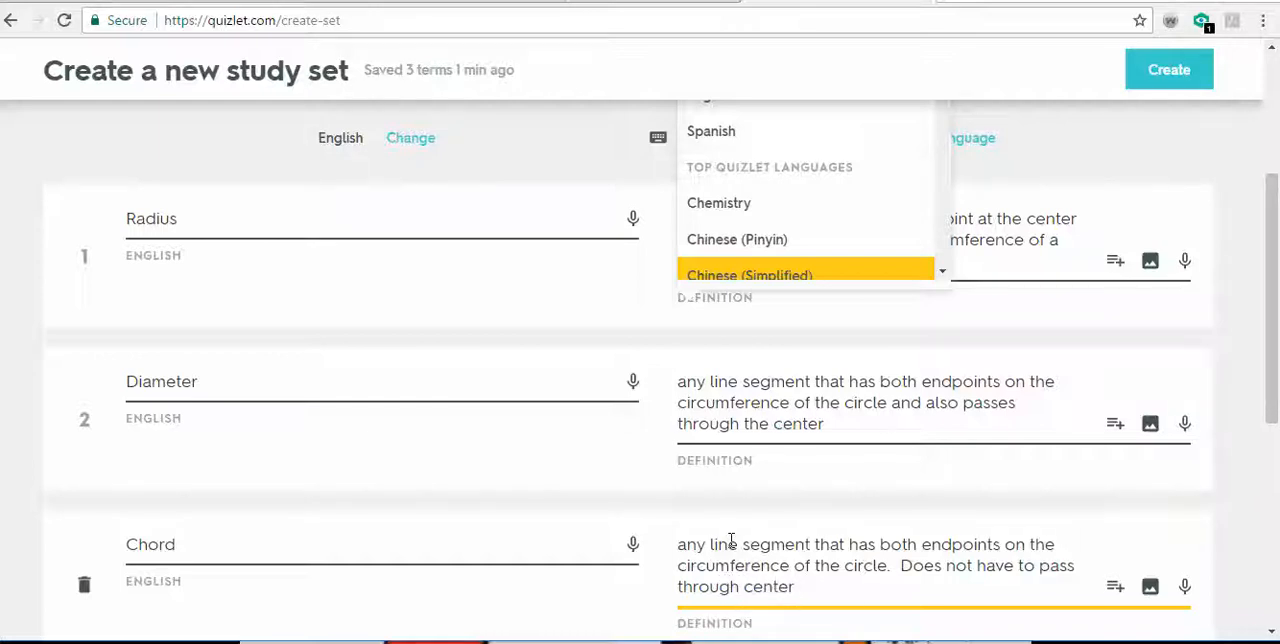
- Try to create the study set with its three completed cards, leaving cards 4 and 5 empty
scroll(1066, 510, "down", 3)
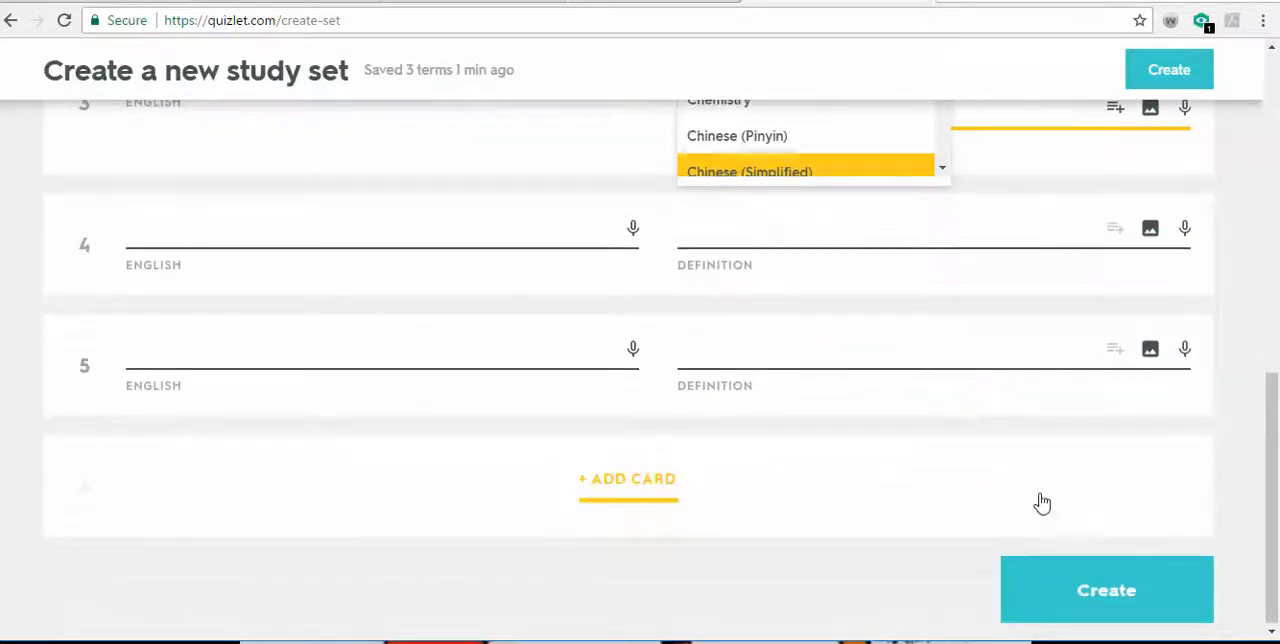
scroll(1037, 500, "up", 3)
scroll(766, 531, "down", 1)
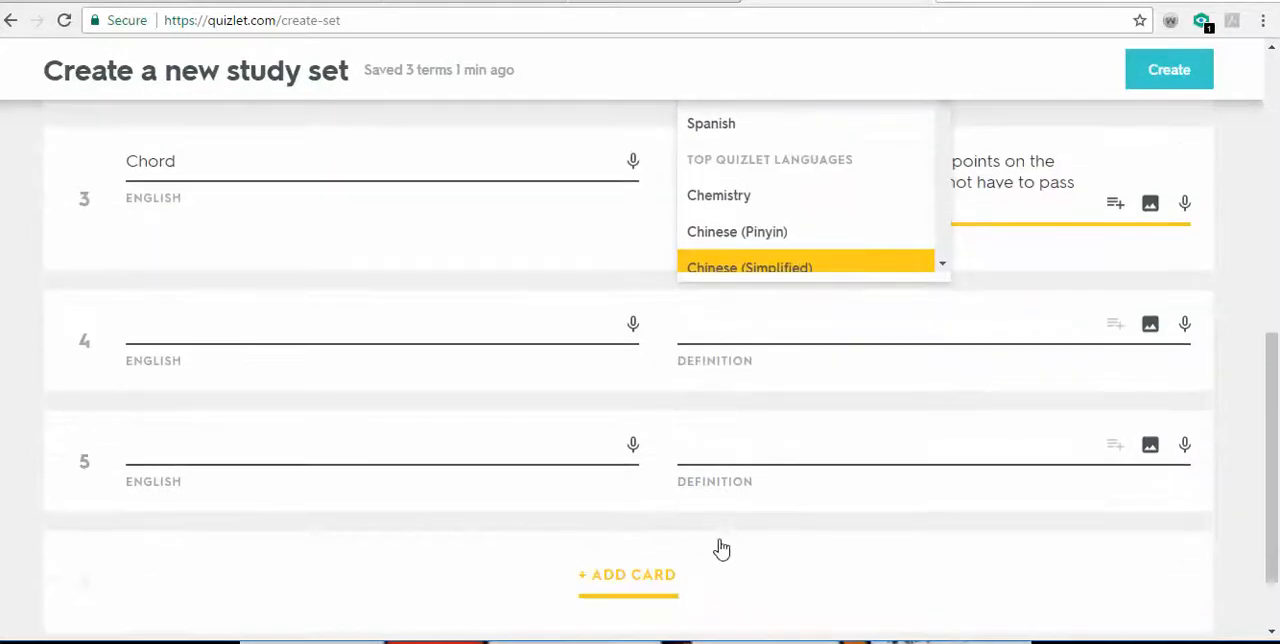
scroll(724, 550, "up", 3)
scroll(960, 445, "down", 4)
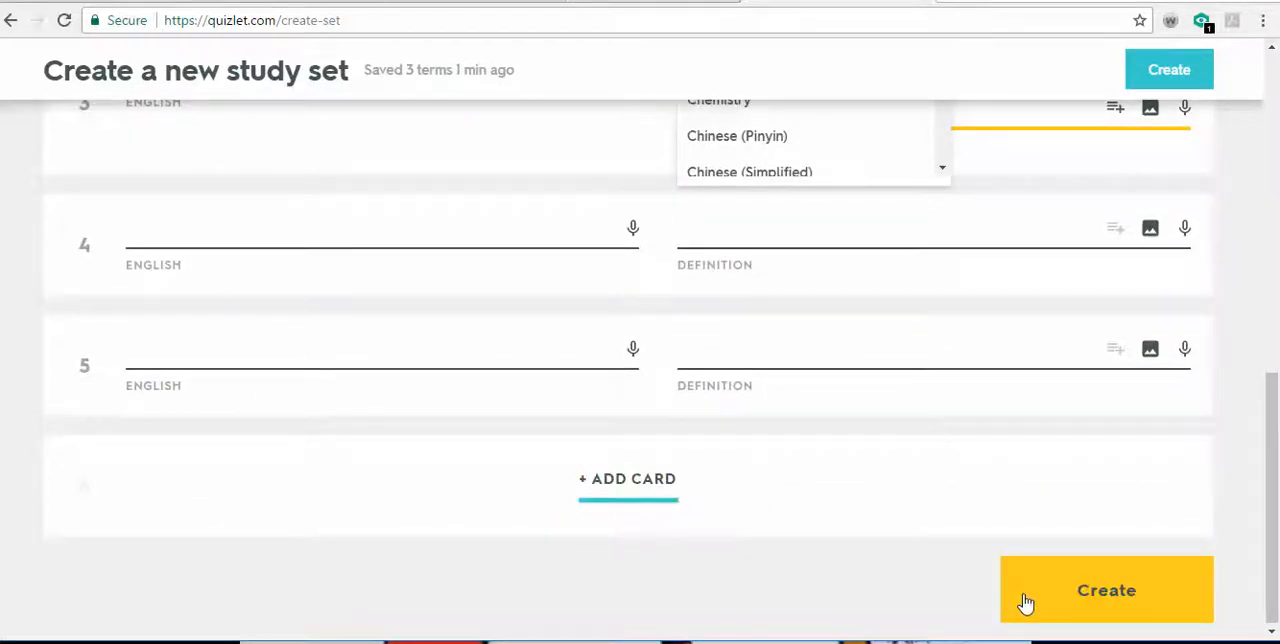
left_click(1025, 600)
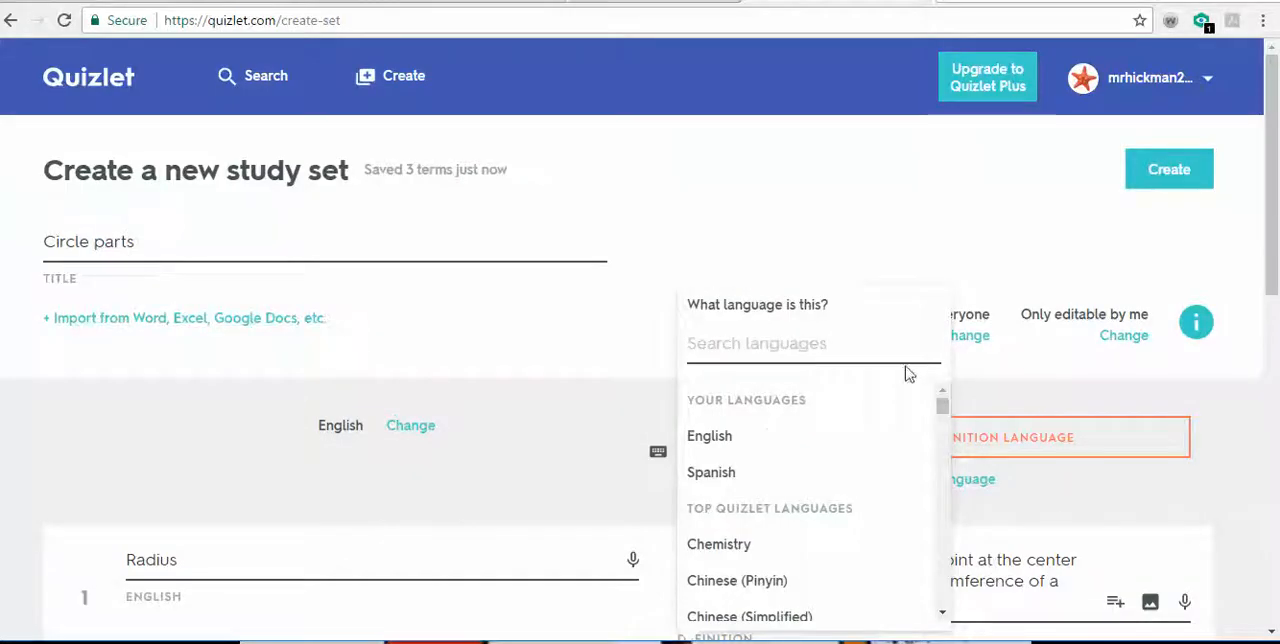
- Set the language of the definitions to English and create the Circle parts study set
left_click(743, 432)
scroll(948, 397, "up", 1)
scroll(1051, 255, "up", 4)
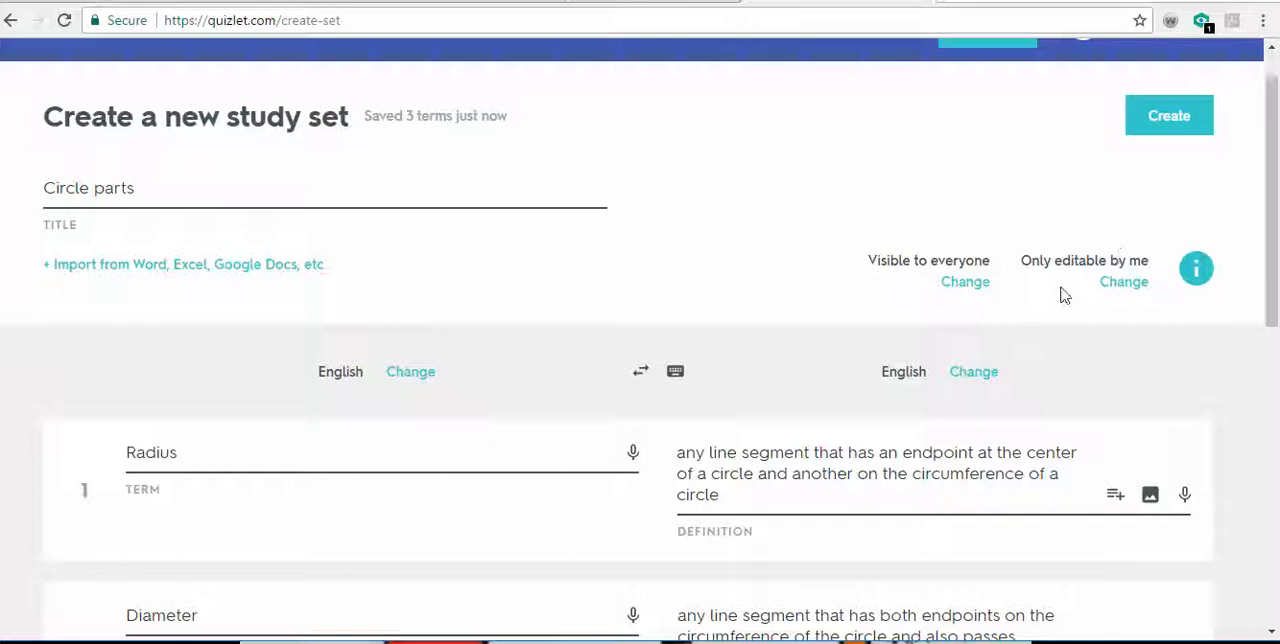
left_click(1161, 141)
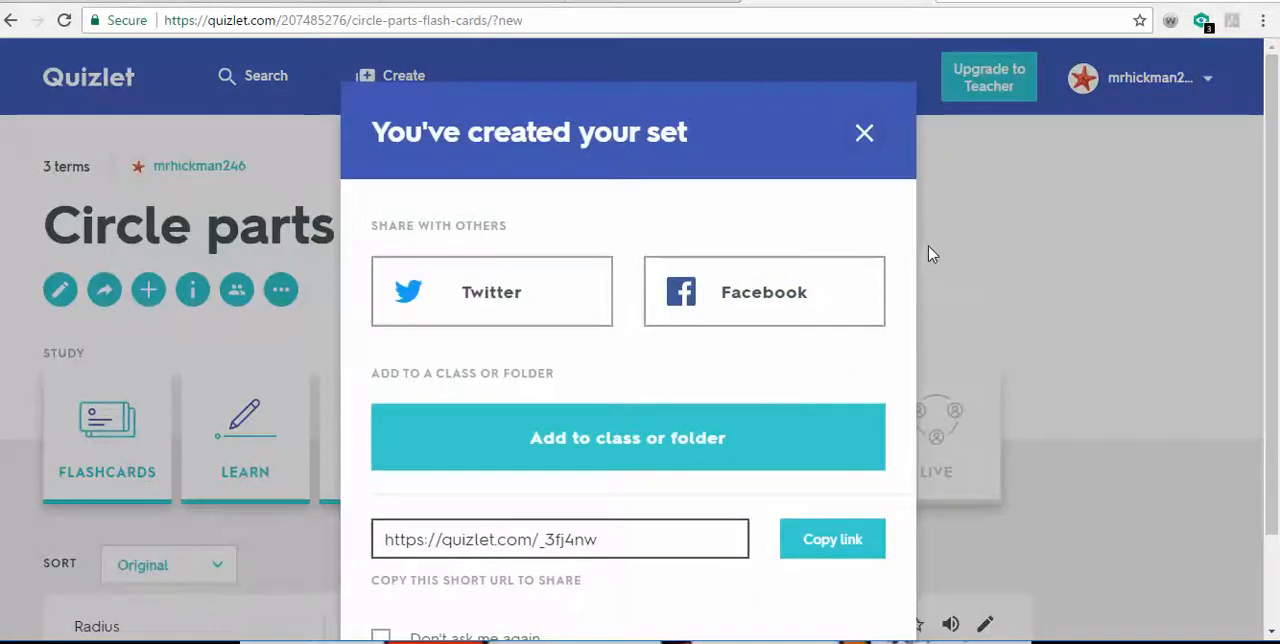
- Start a new folder for the Circle parts set, with the title "Geometry" and the description "Parts of a circle"
scroll(731, 444, "down", 1)
scroll(731, 444, "down", 2)
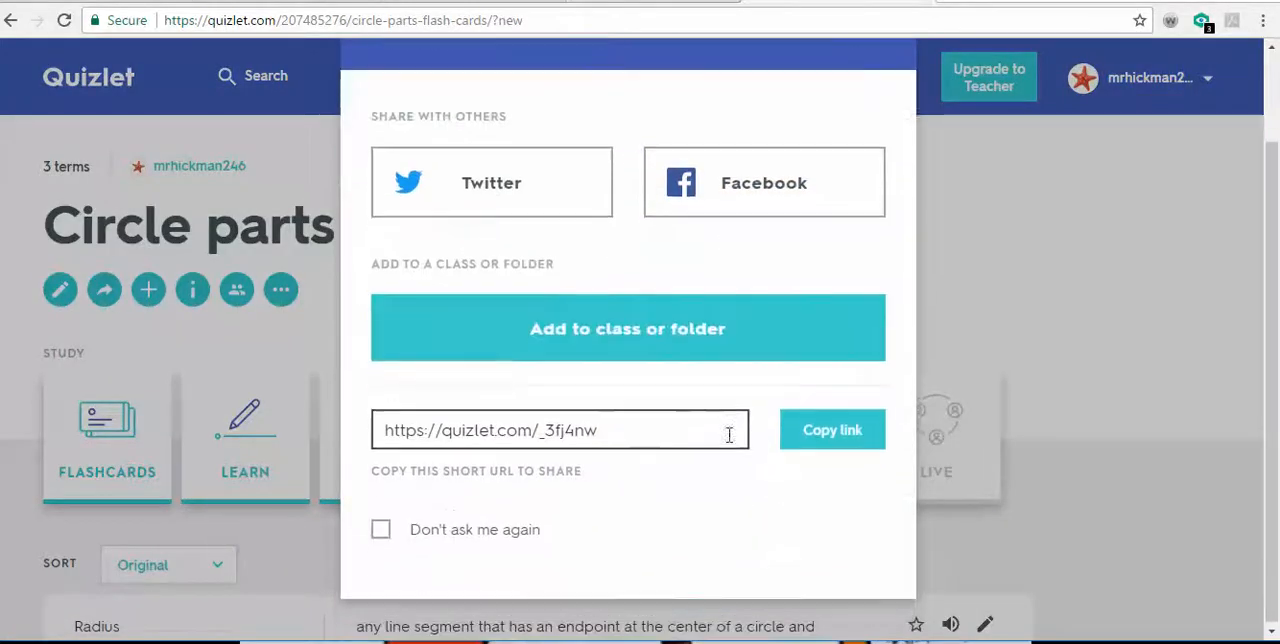
scroll(757, 500, "up", 3)
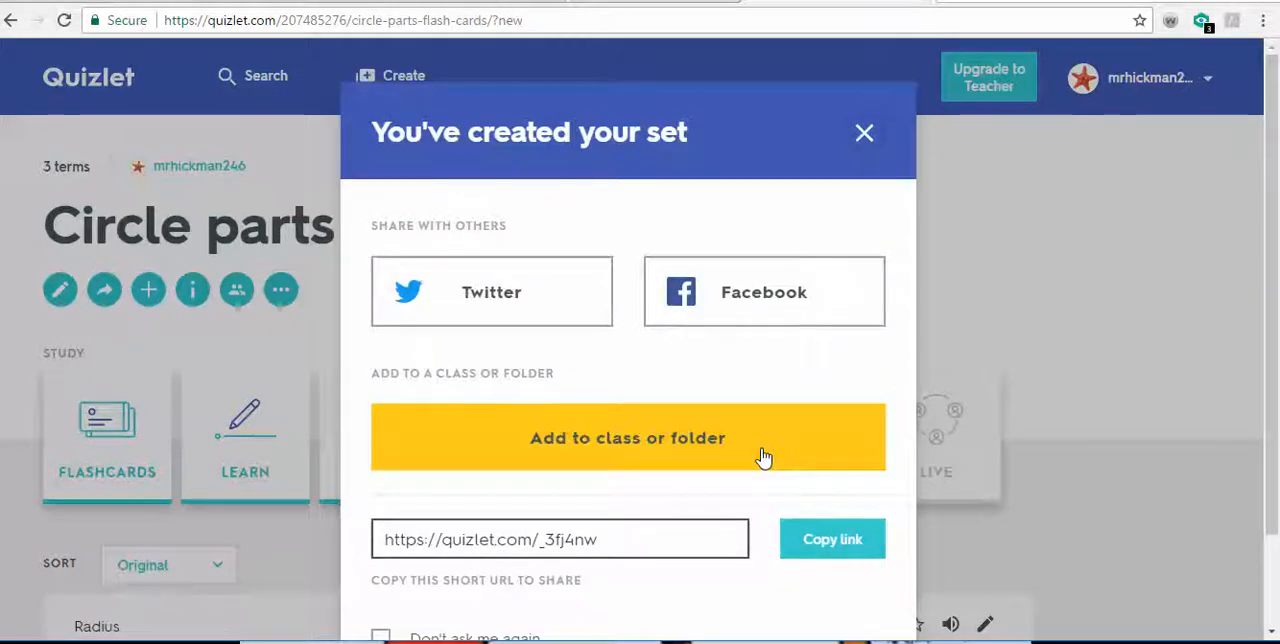
left_click(764, 457)
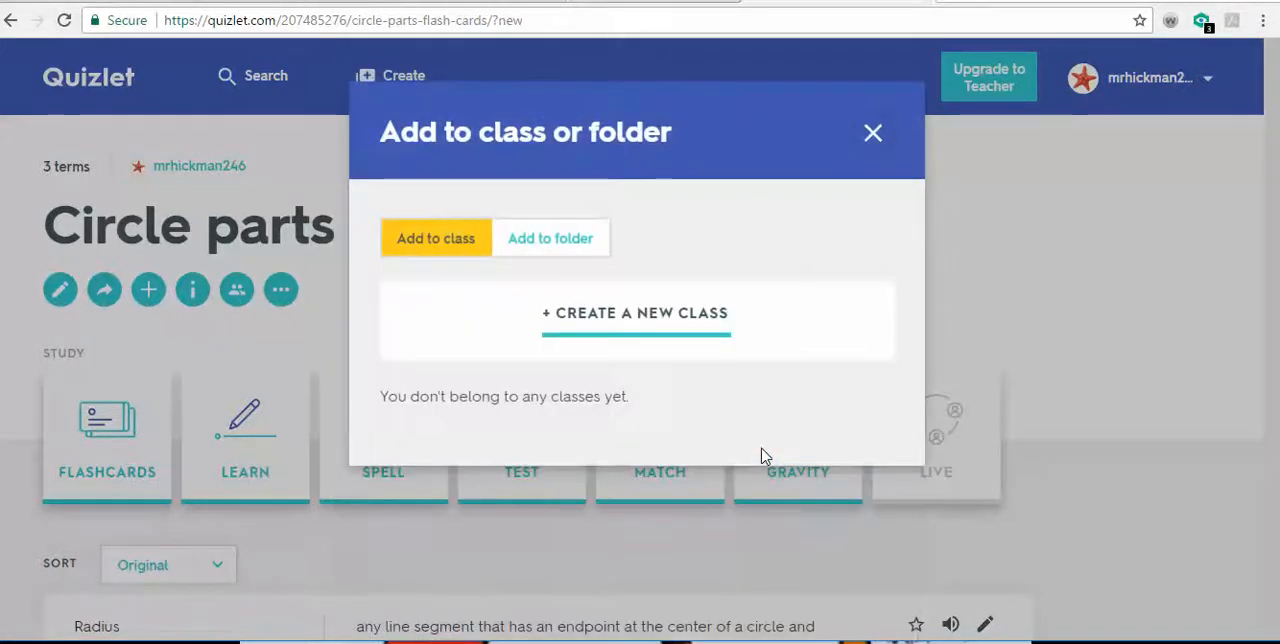
left_click(588, 248)
left_click(686, 320)
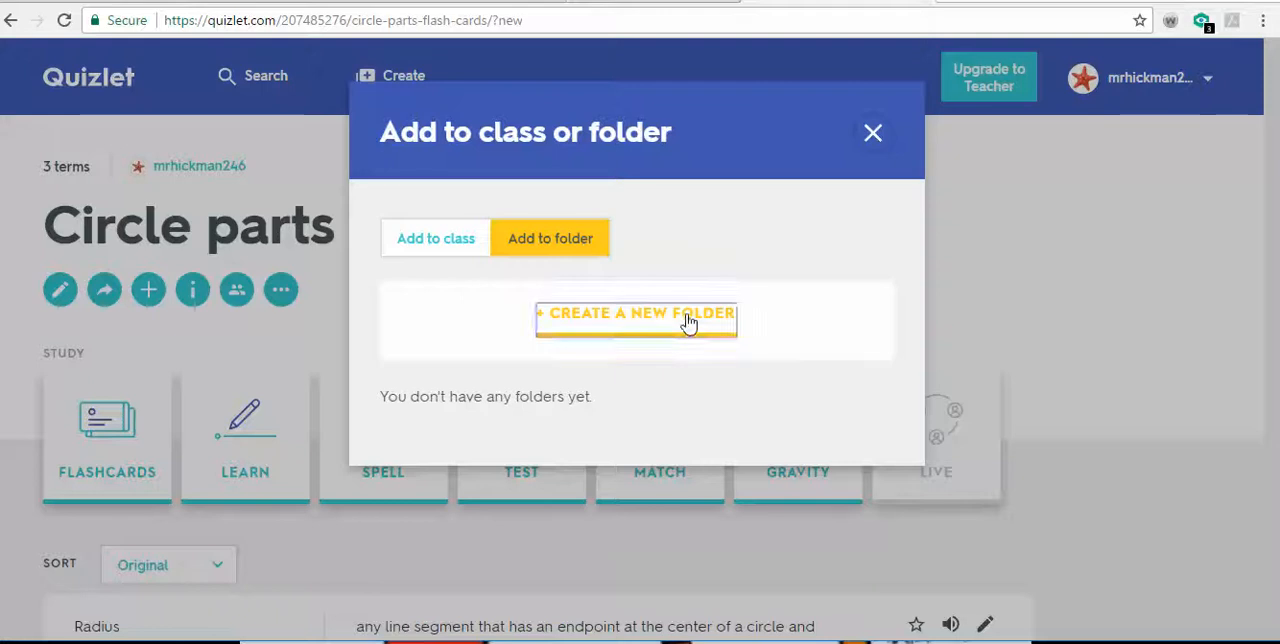
left_click(583, 243)
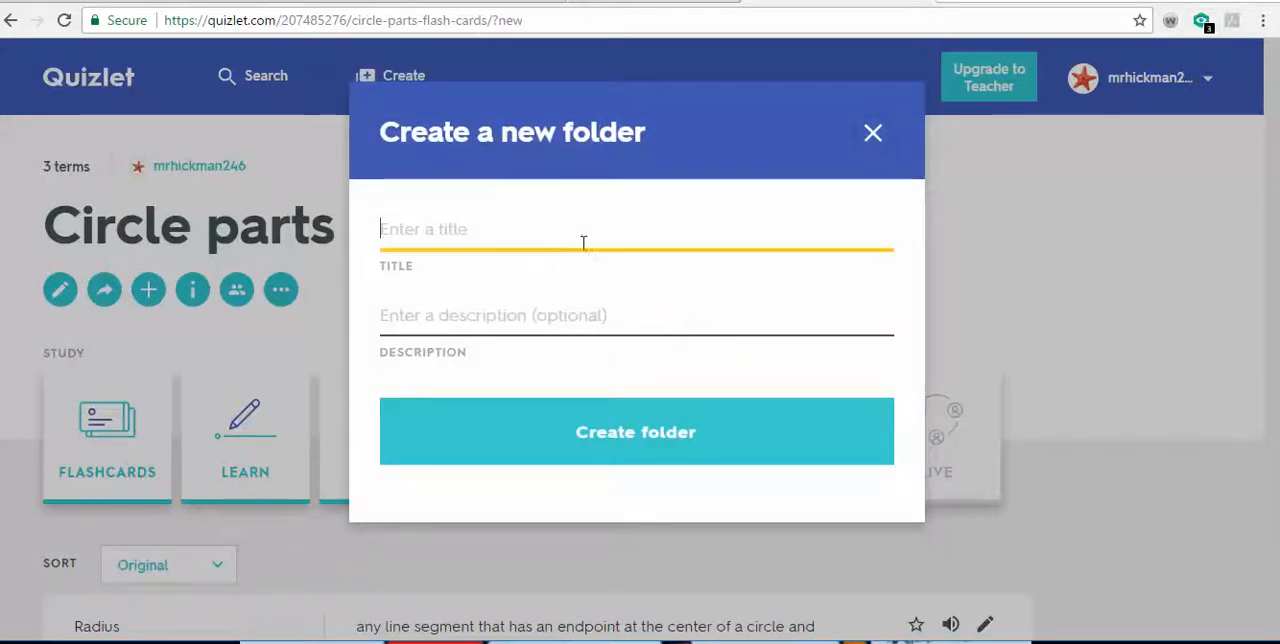
type("Geomet")
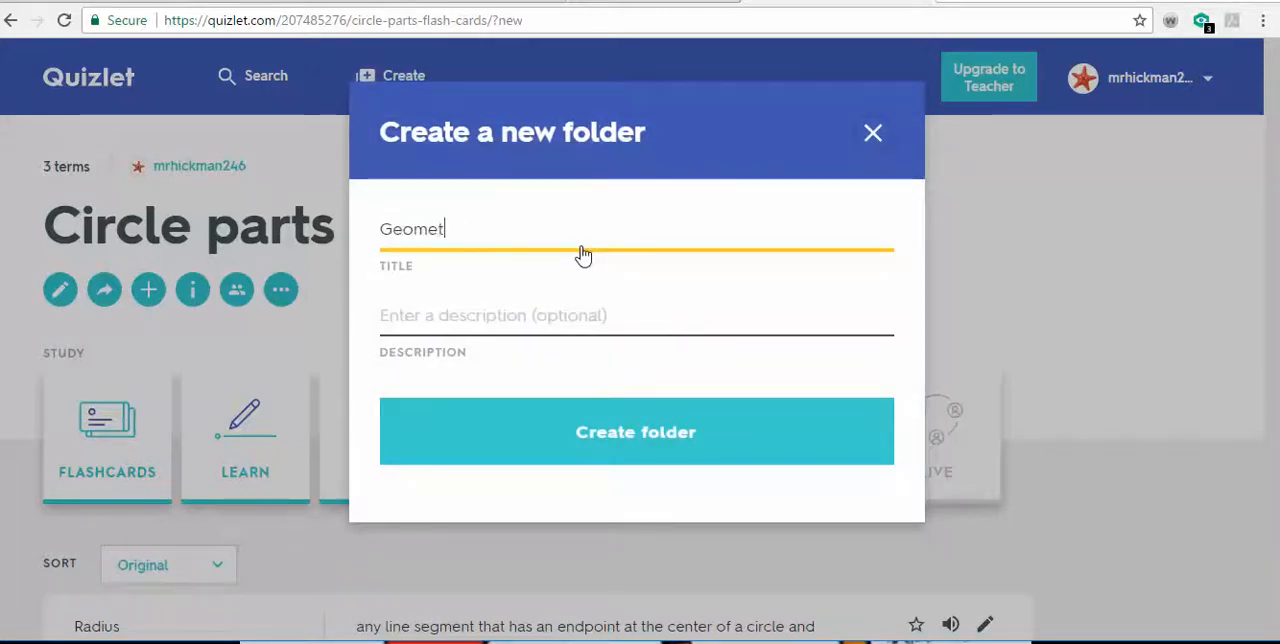
type("ry")
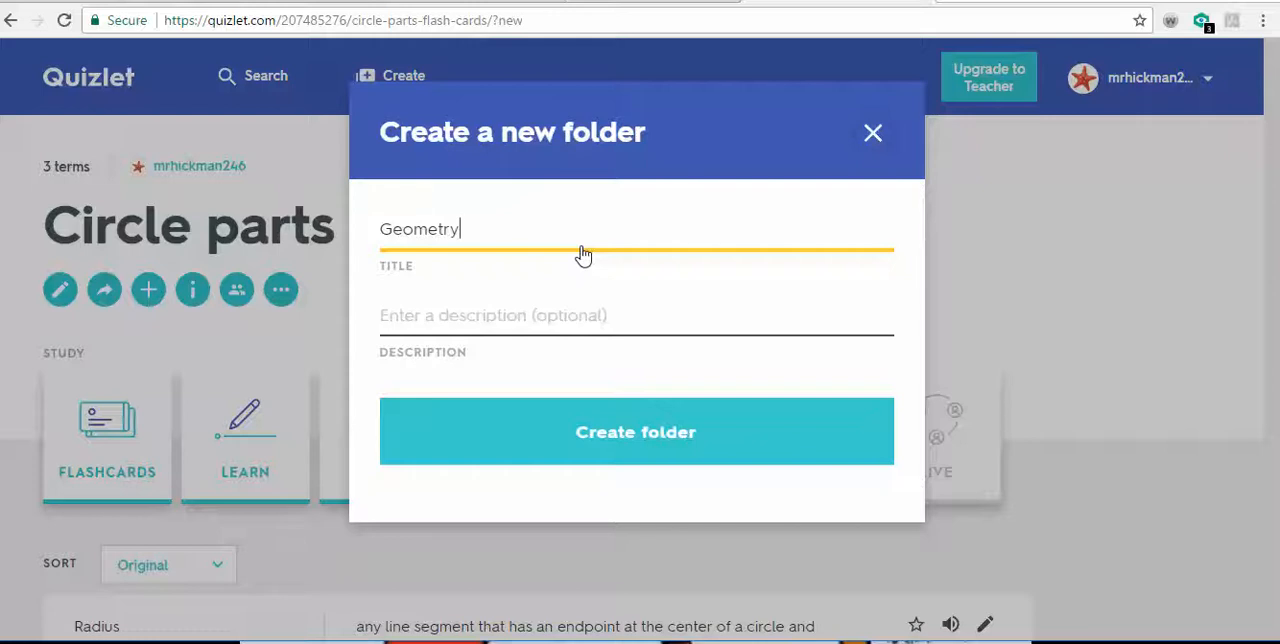
key("Tab")
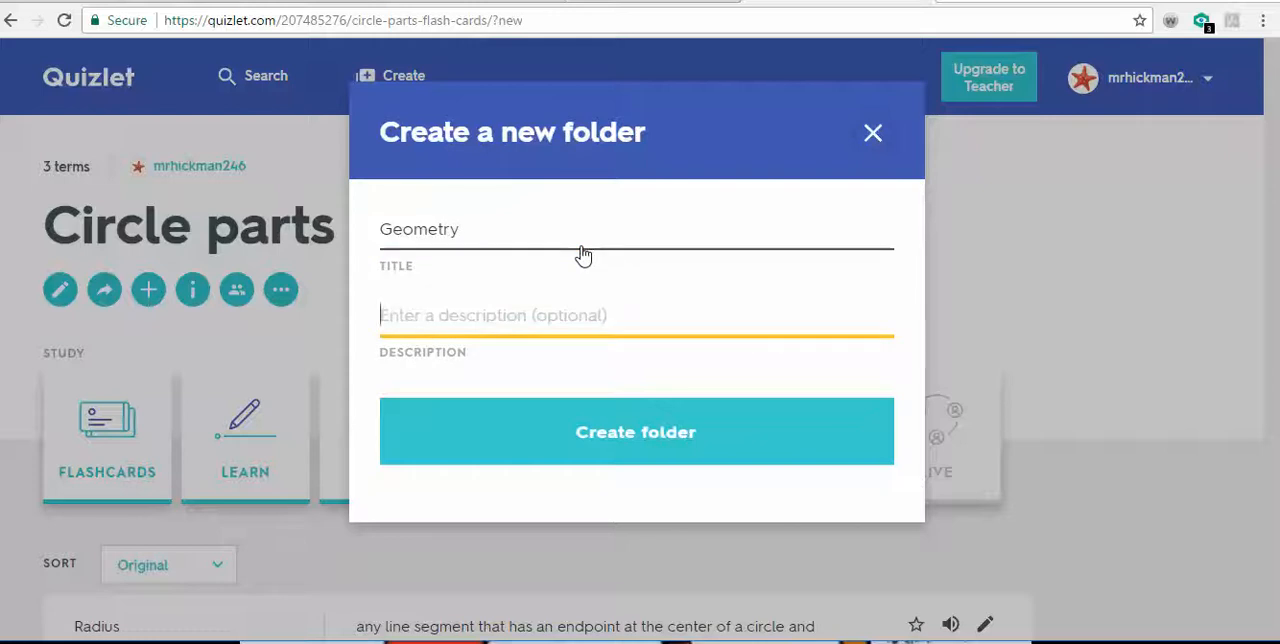
type("Parts of a")
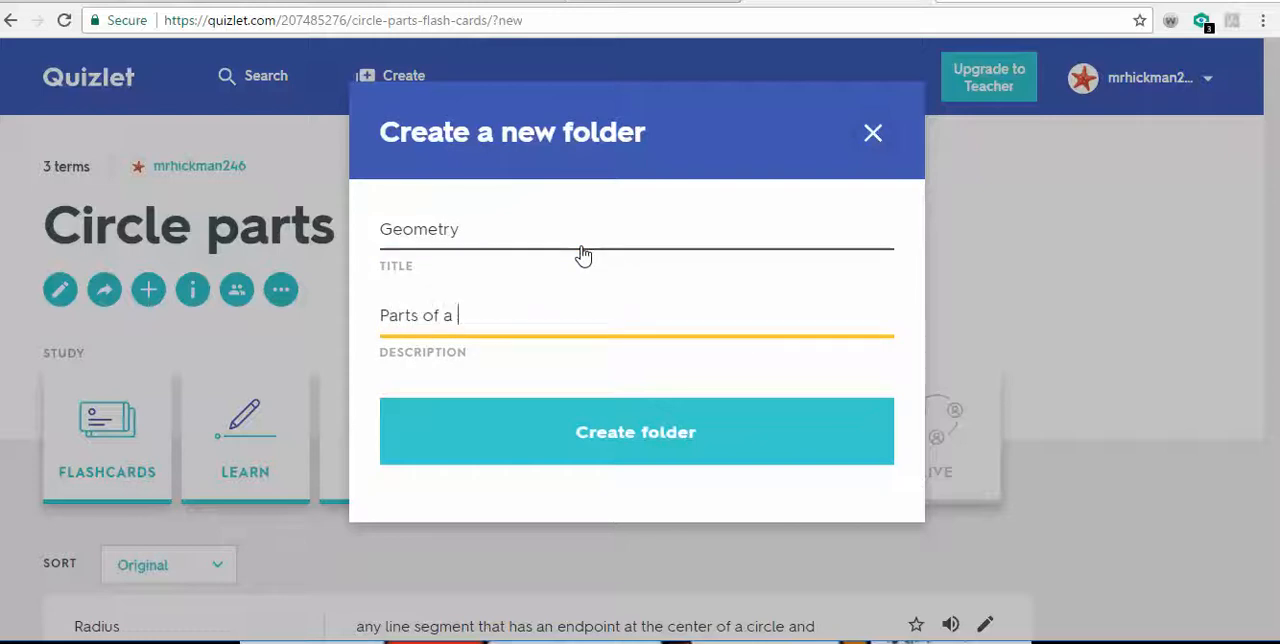
type(" circle")
- Extend the folder title to "Geometry: Circle" and create the folder
key("shift+Tab")
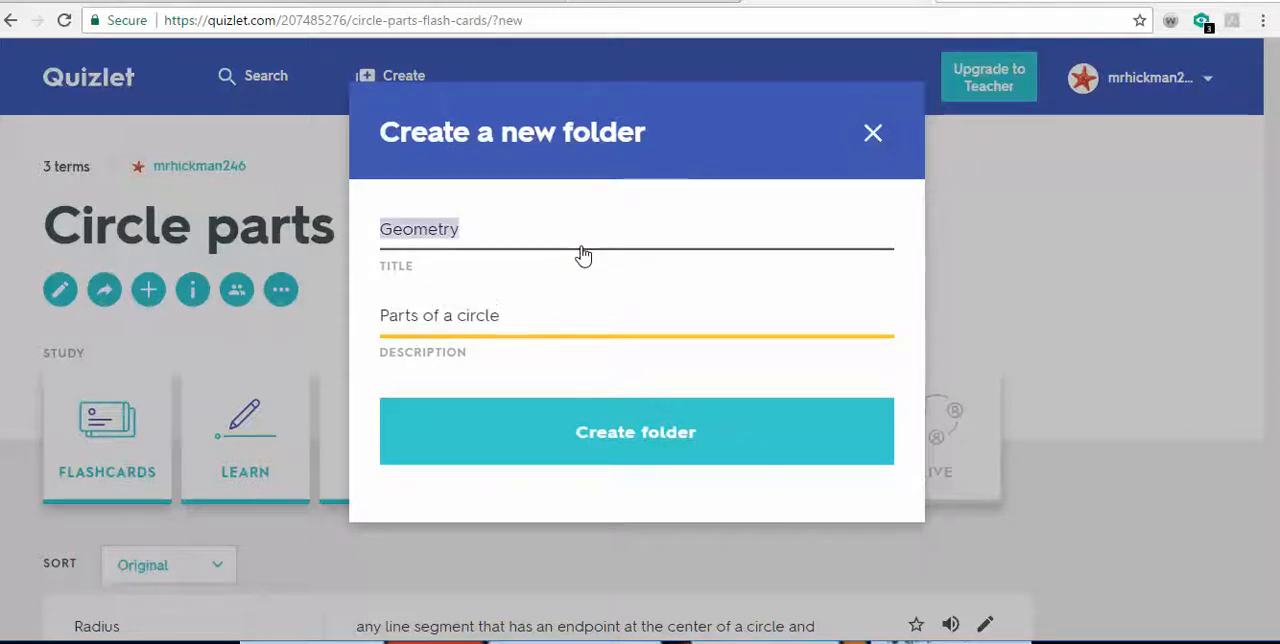
key("End")
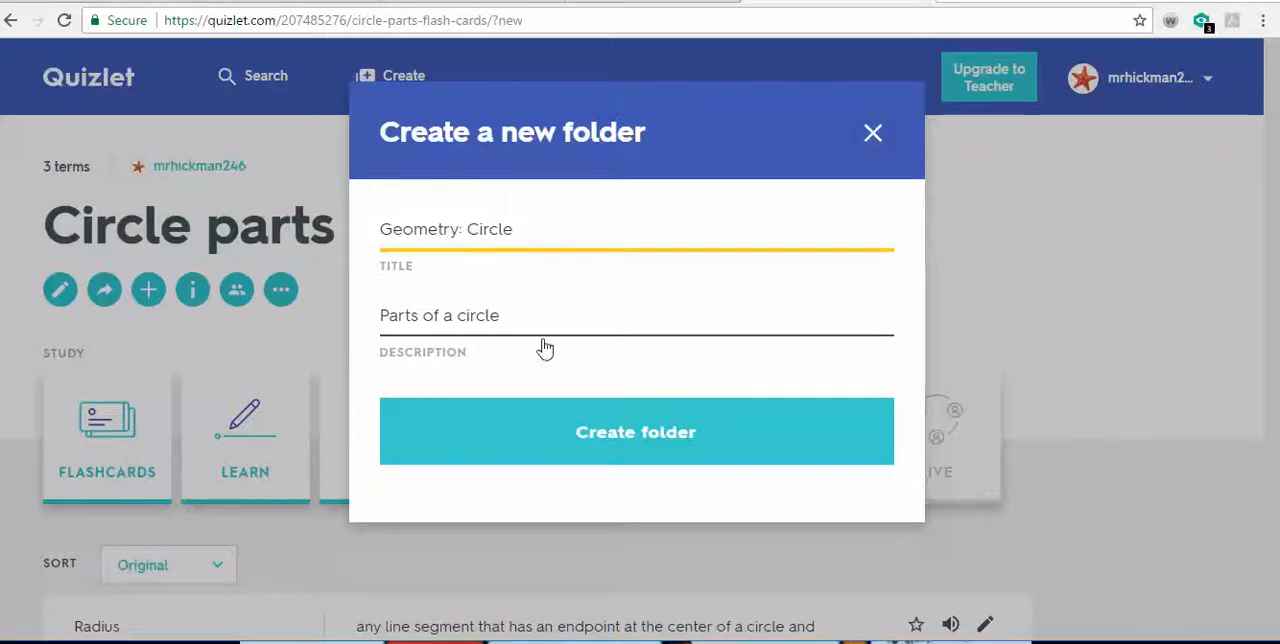
left_click(649, 425)
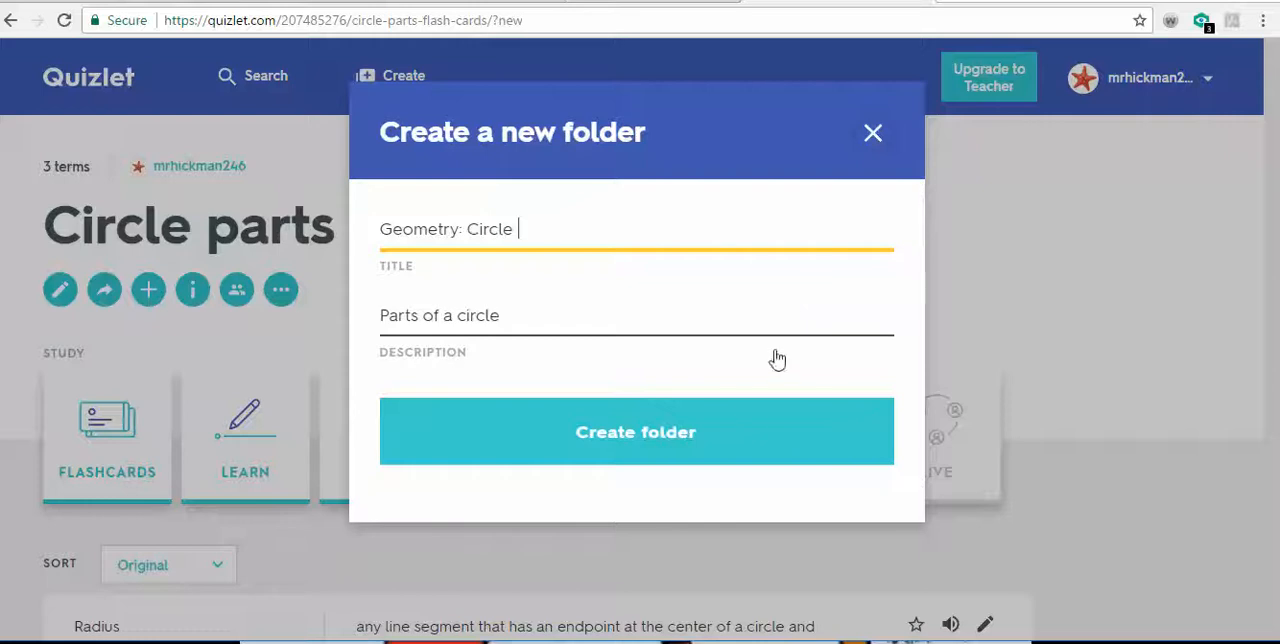
left_click(716, 444)
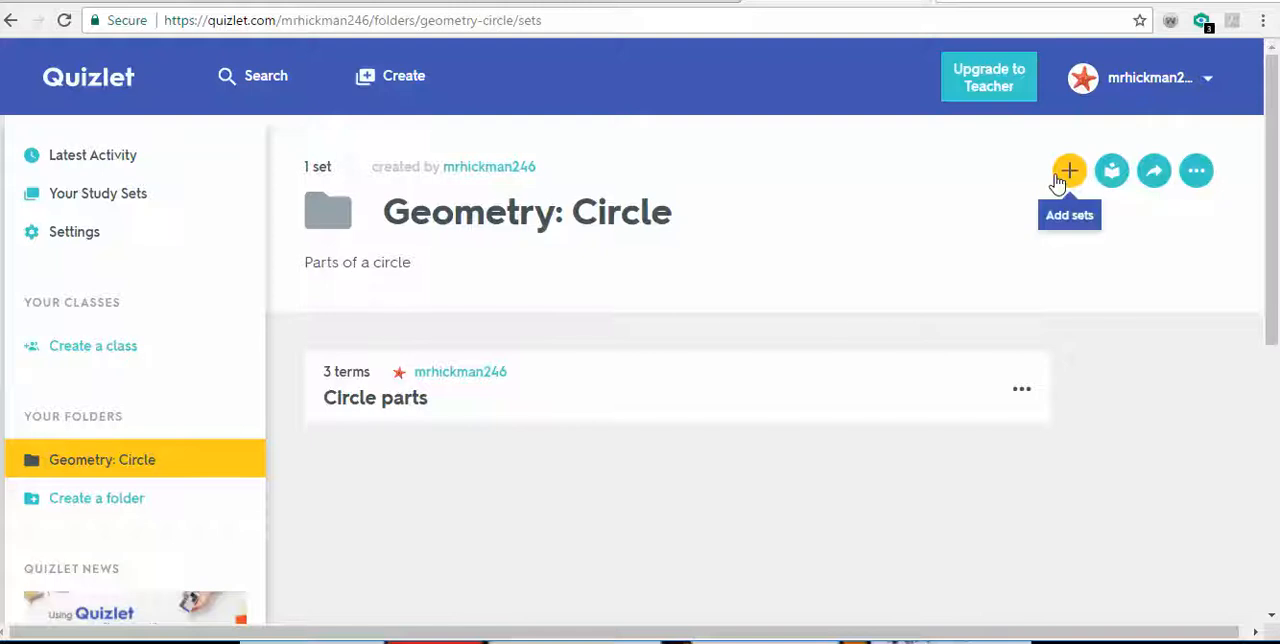
- Study the Geometry: Circle folder with Flashcards and flip the first card back and forth between its definition and the term Radius
left_click(1109, 172)
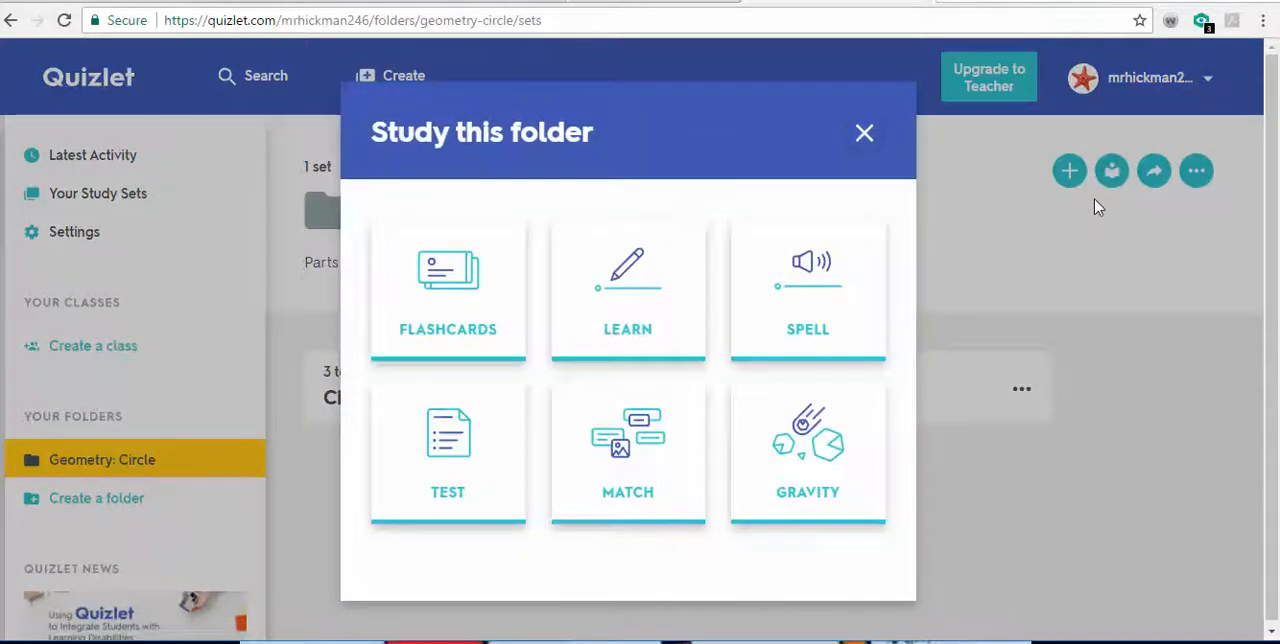
left_click(487, 284)
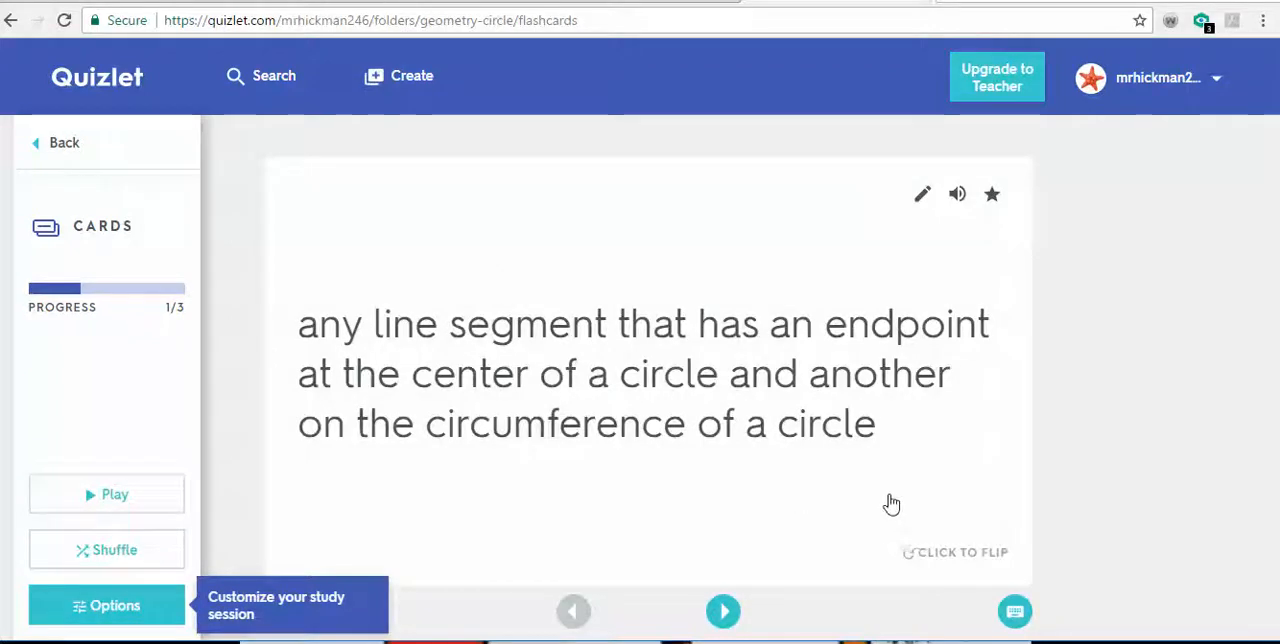
left_click(966, 556)
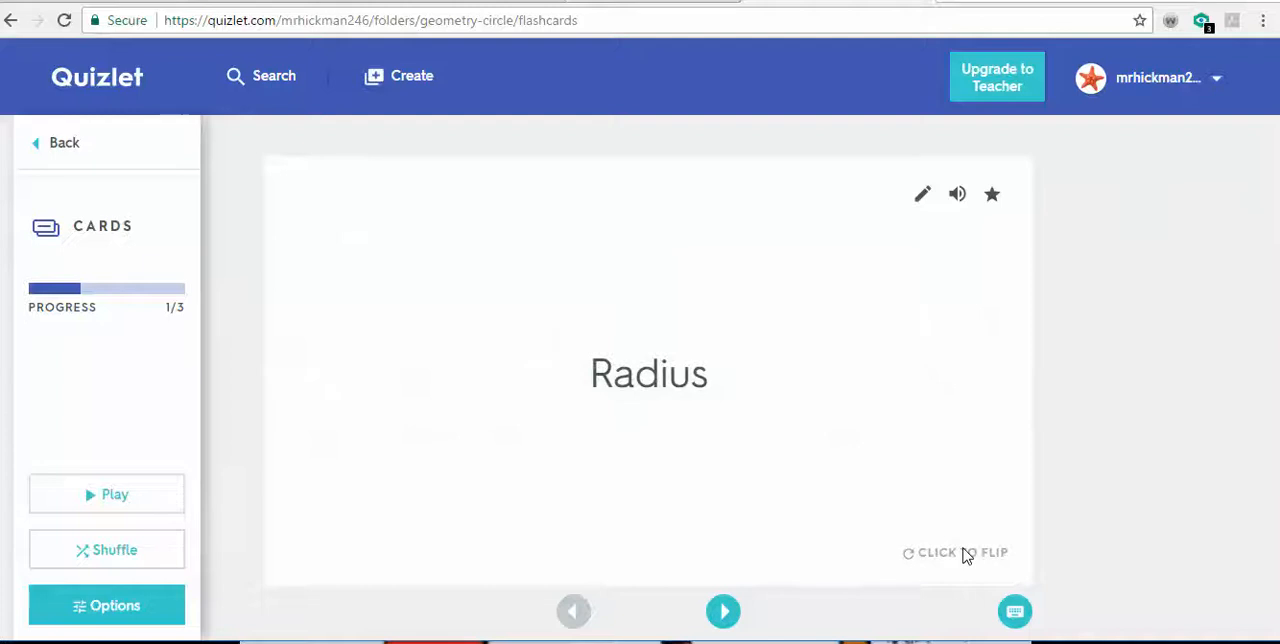
left_click(966, 556)
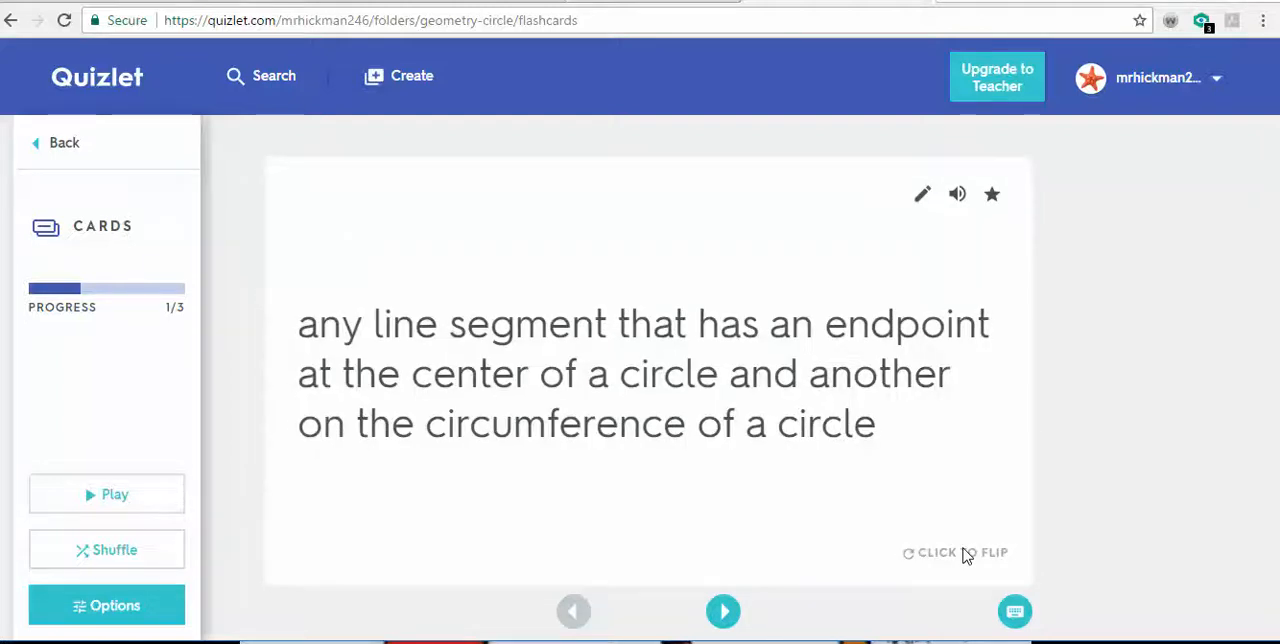
left_click(966, 556)
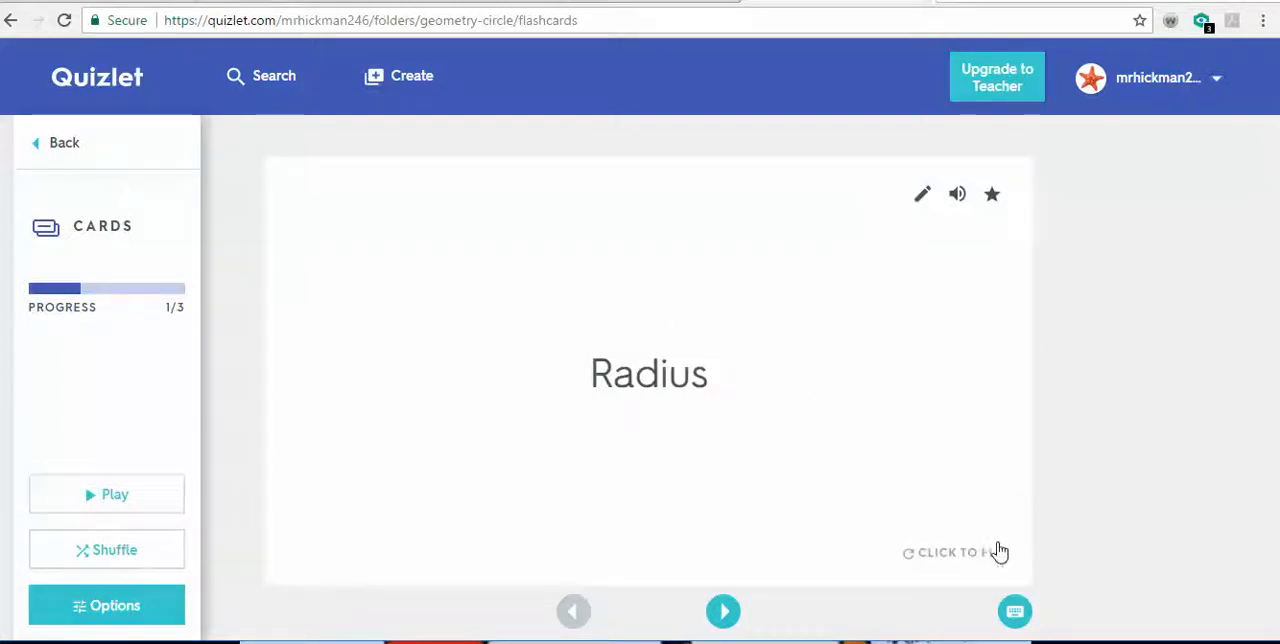
left_click(989, 556)
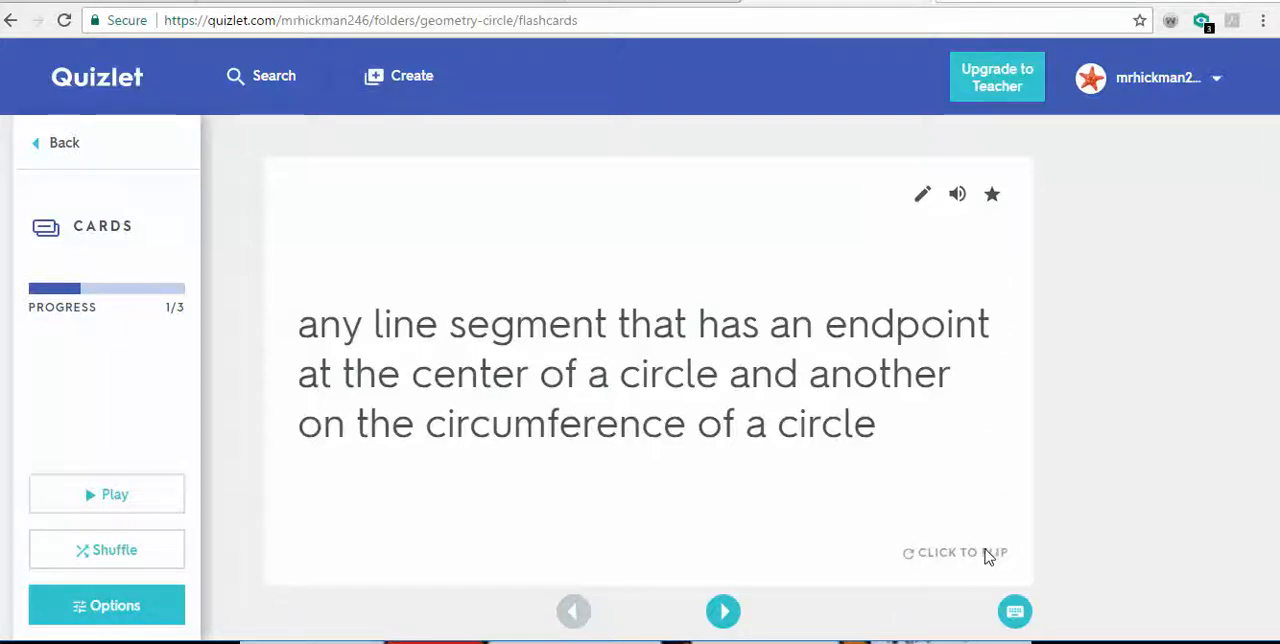
- Go through the second and third flashcards, flipping each between its definition and its term
left_click(724, 612)
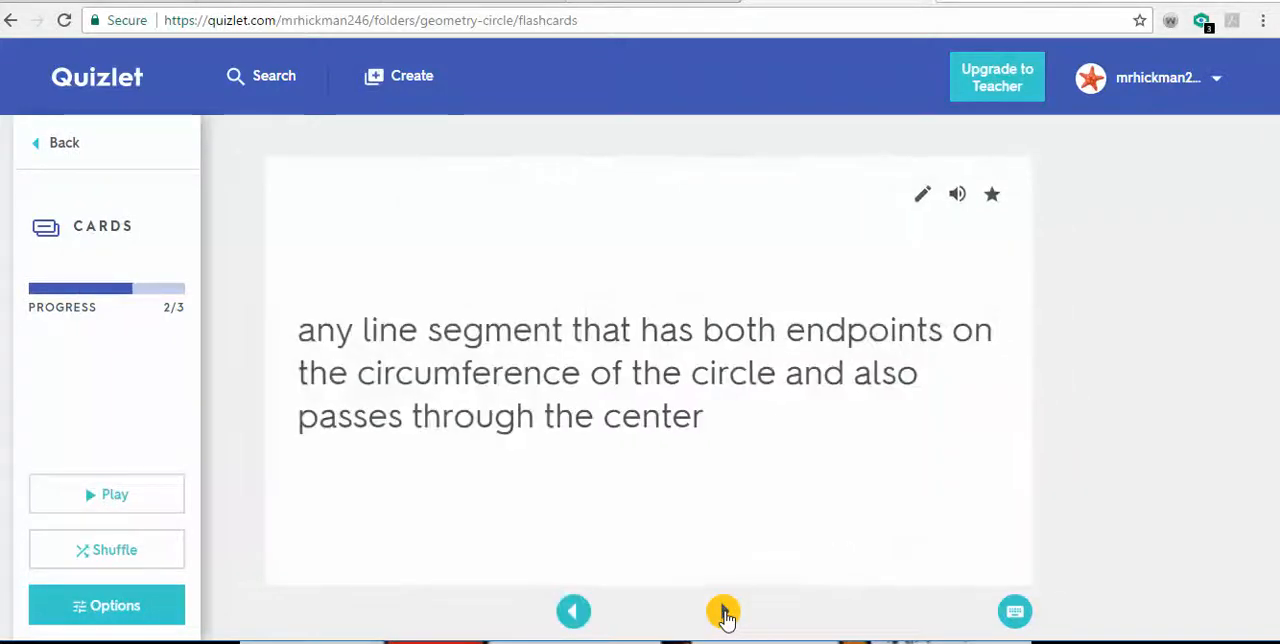
left_click(984, 560)
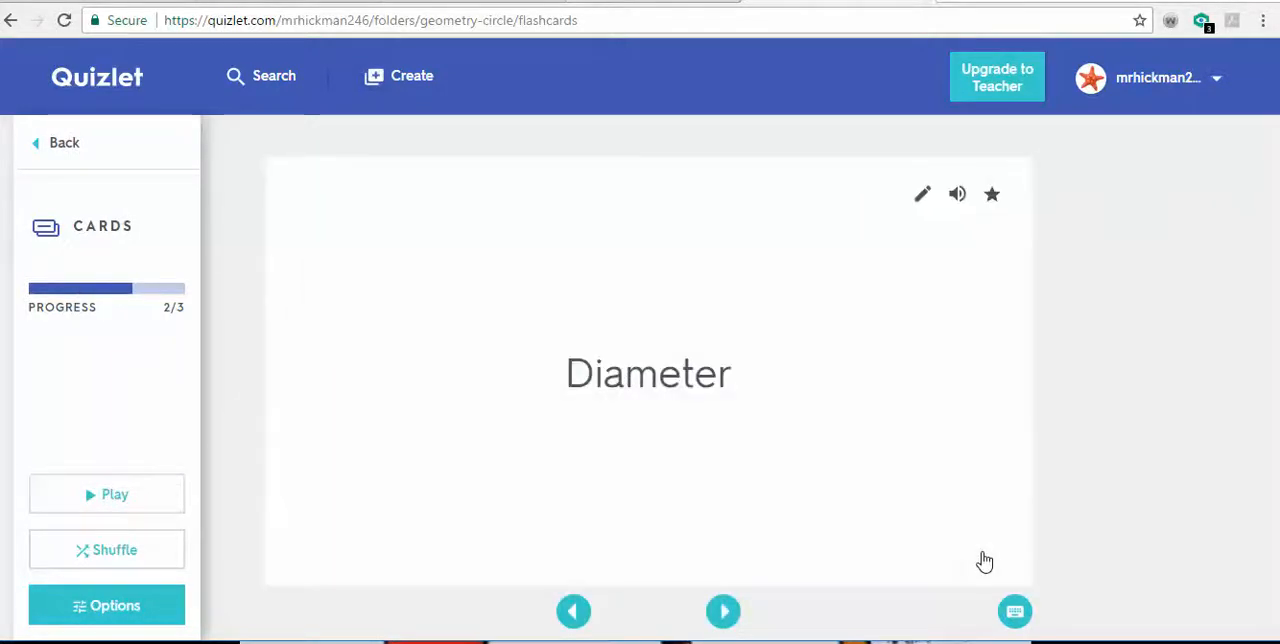
left_click(984, 560)
left_click(723, 611)
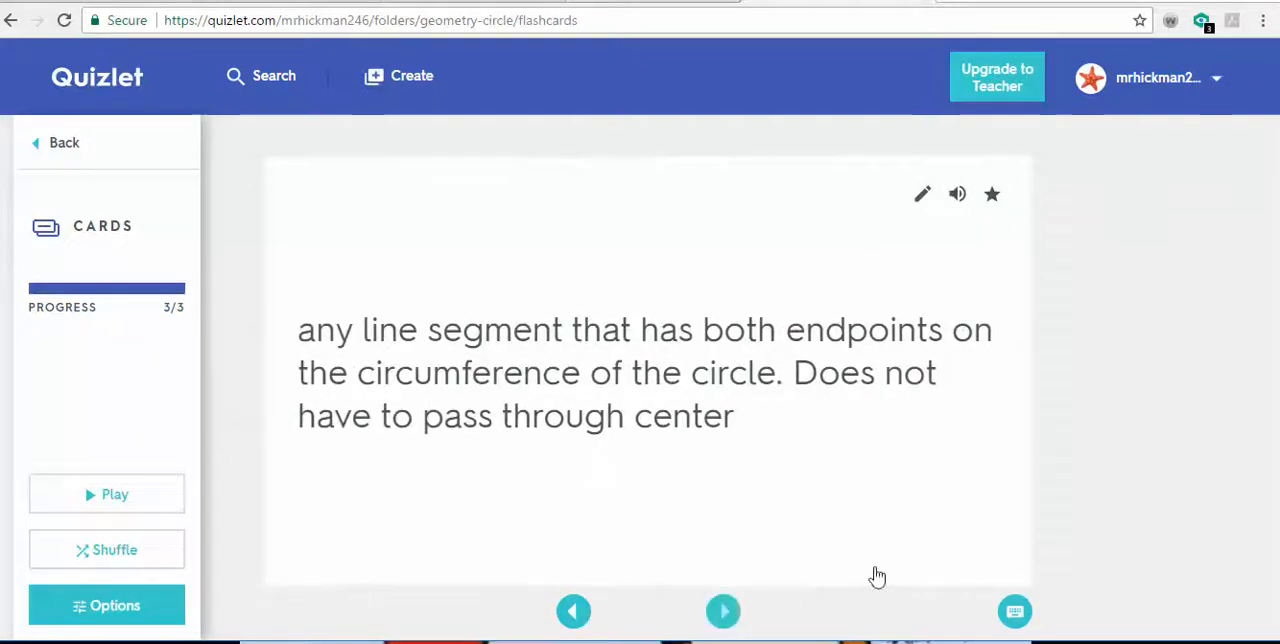
left_click(937, 557)
left_click(939, 561)
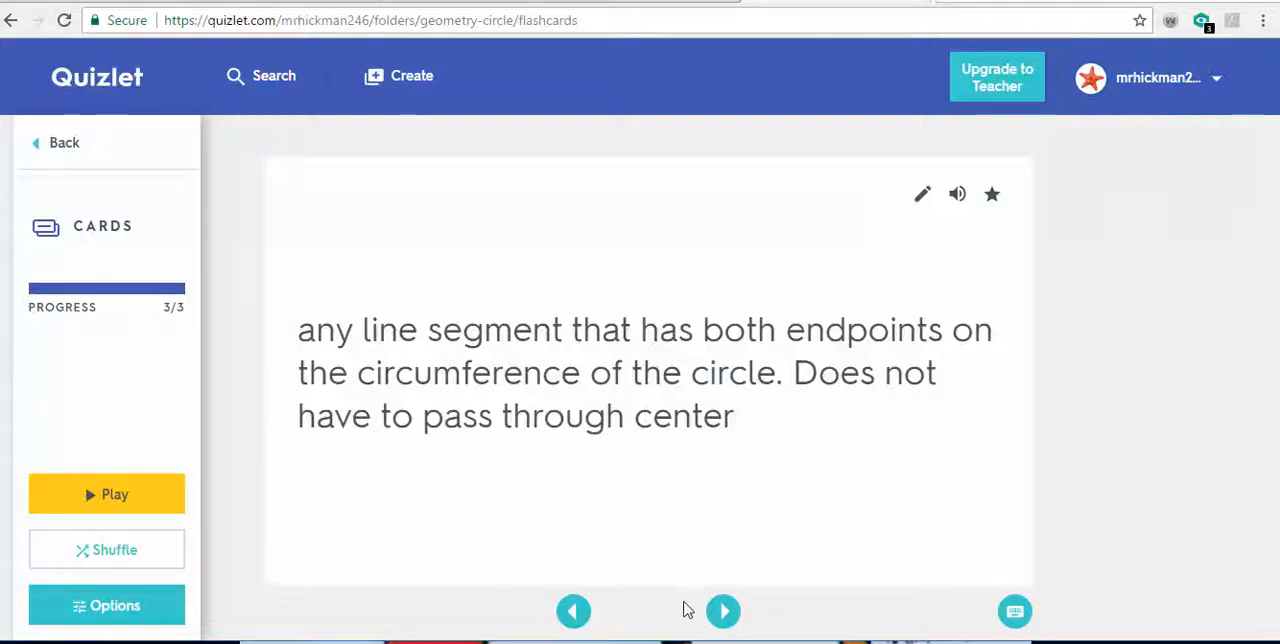
- Browse forward and backward through the three flashcards, ending on the first card
left_click(722, 613)
left_click(722, 613)
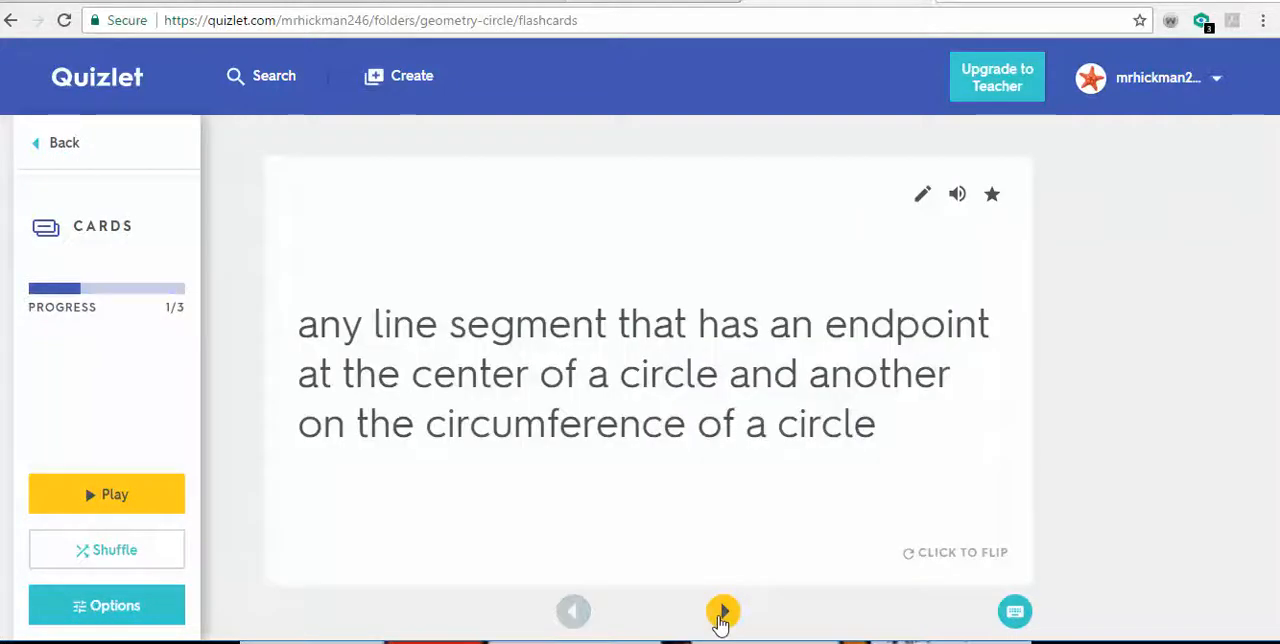
left_click(722, 613)
left_click(722, 613)
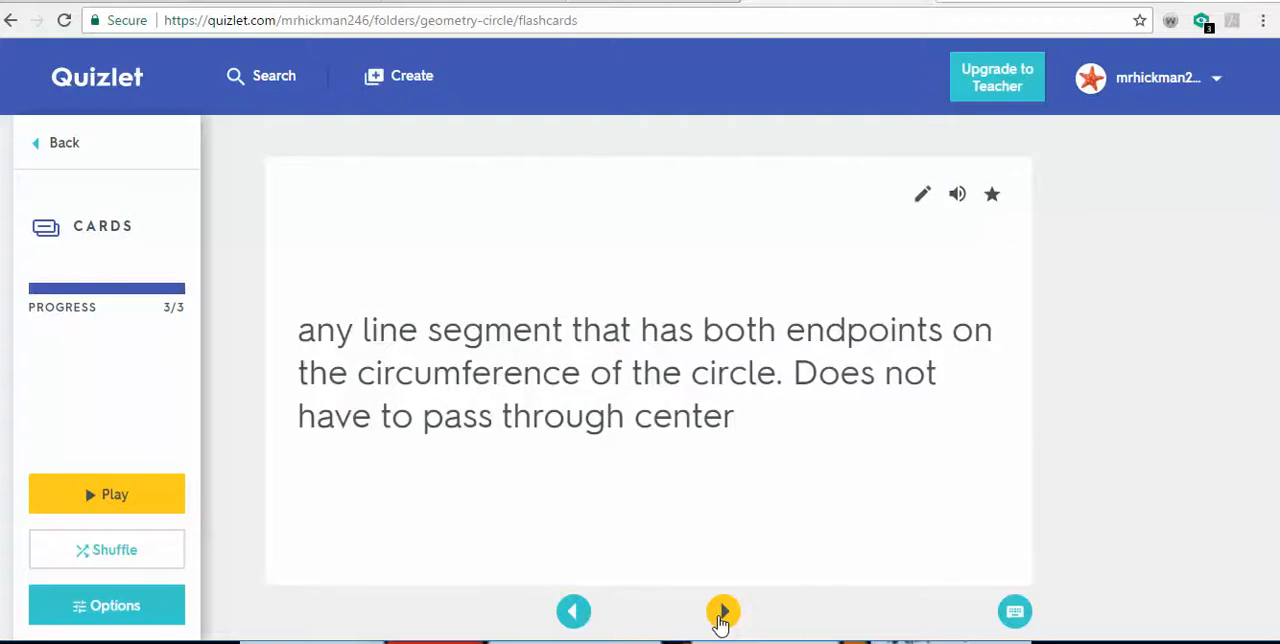
left_click(722, 613)
left_click(572, 608)
left_click(572, 608)
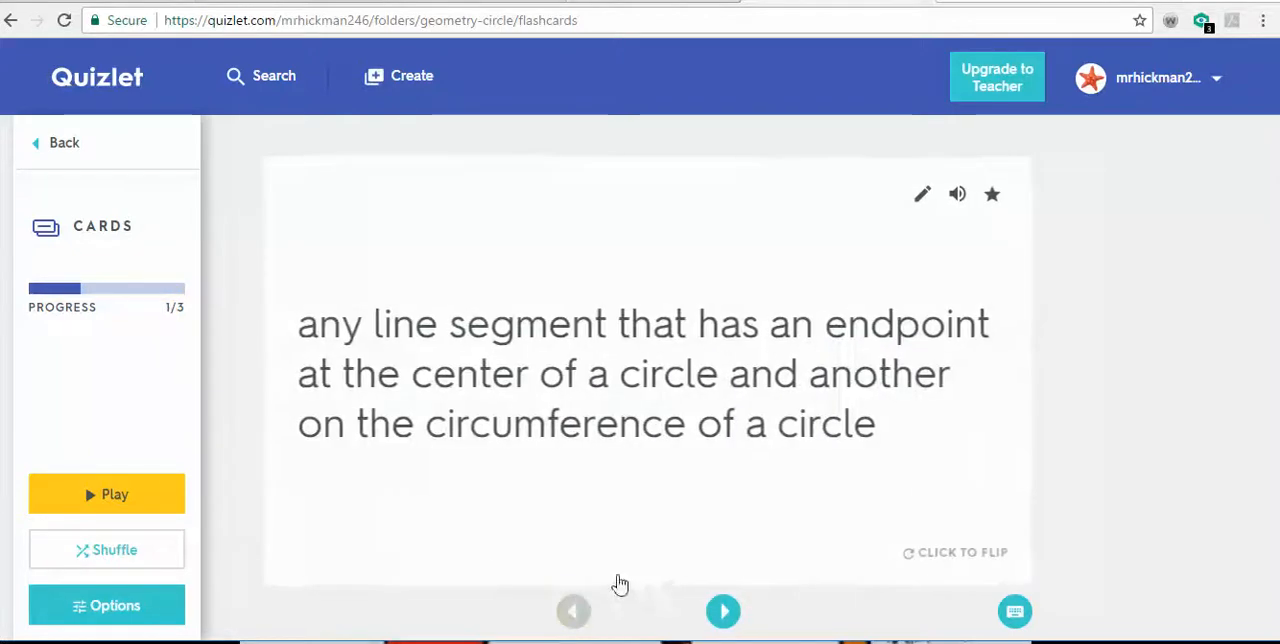
key("Right")
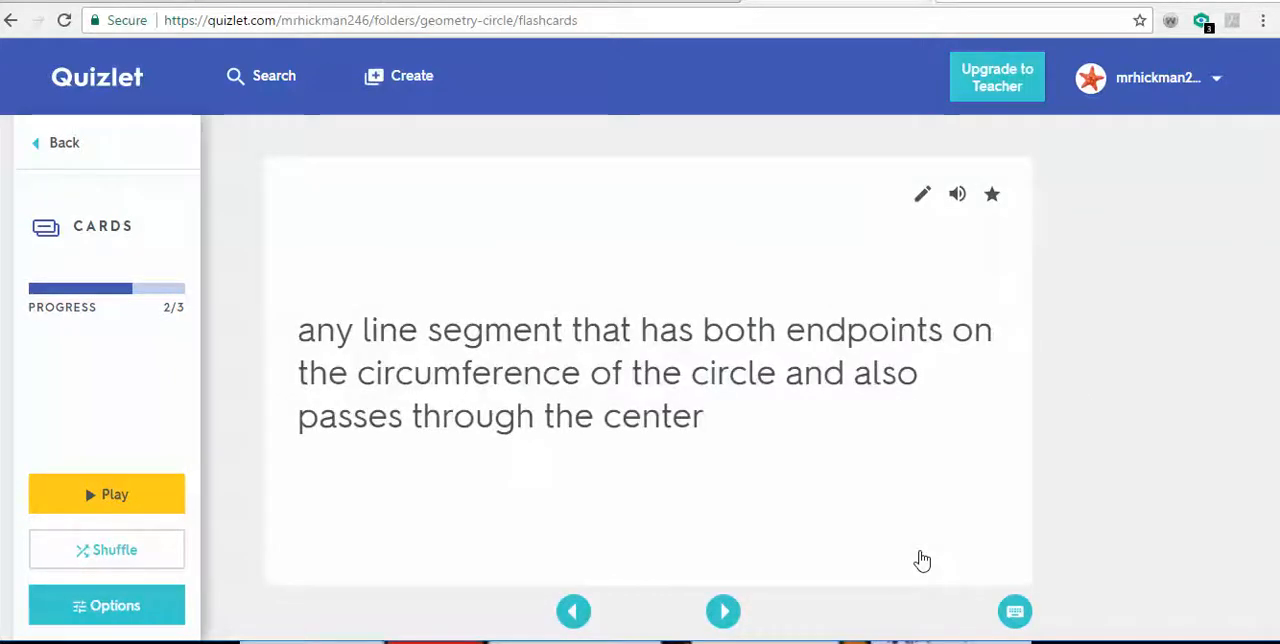
left_click(573, 613)
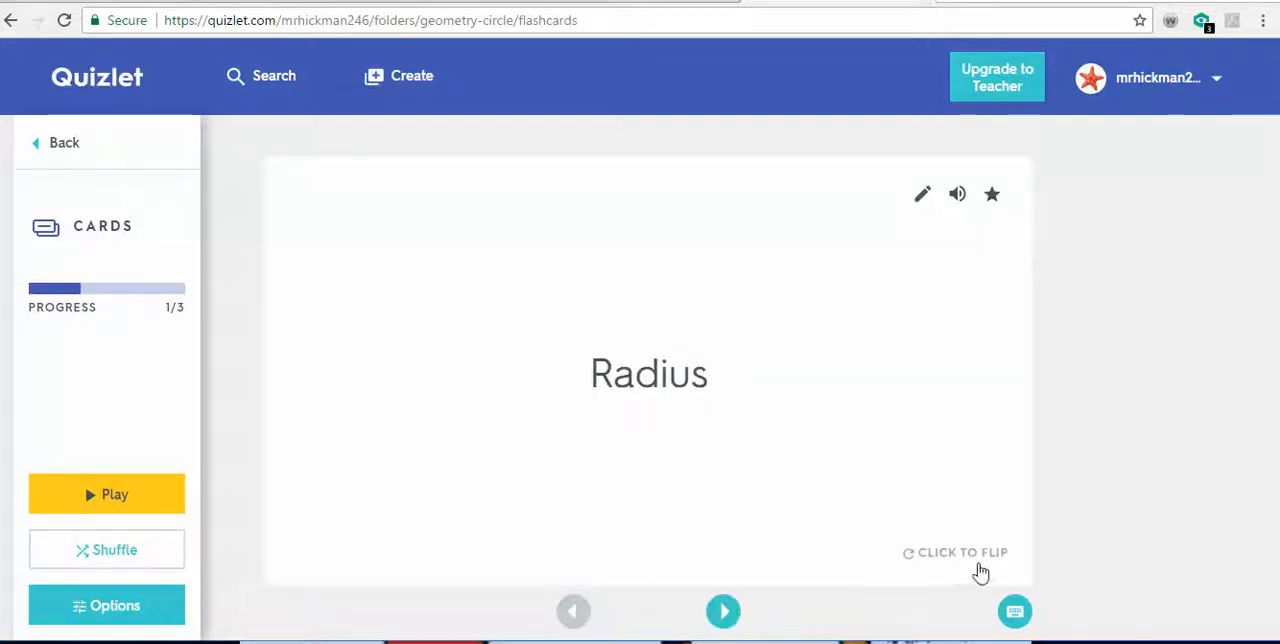
- Review the deck from Radius through Diameter to Chord, flipping each flashcard to check its other side
left_click(981, 560)
left_click(981, 560)
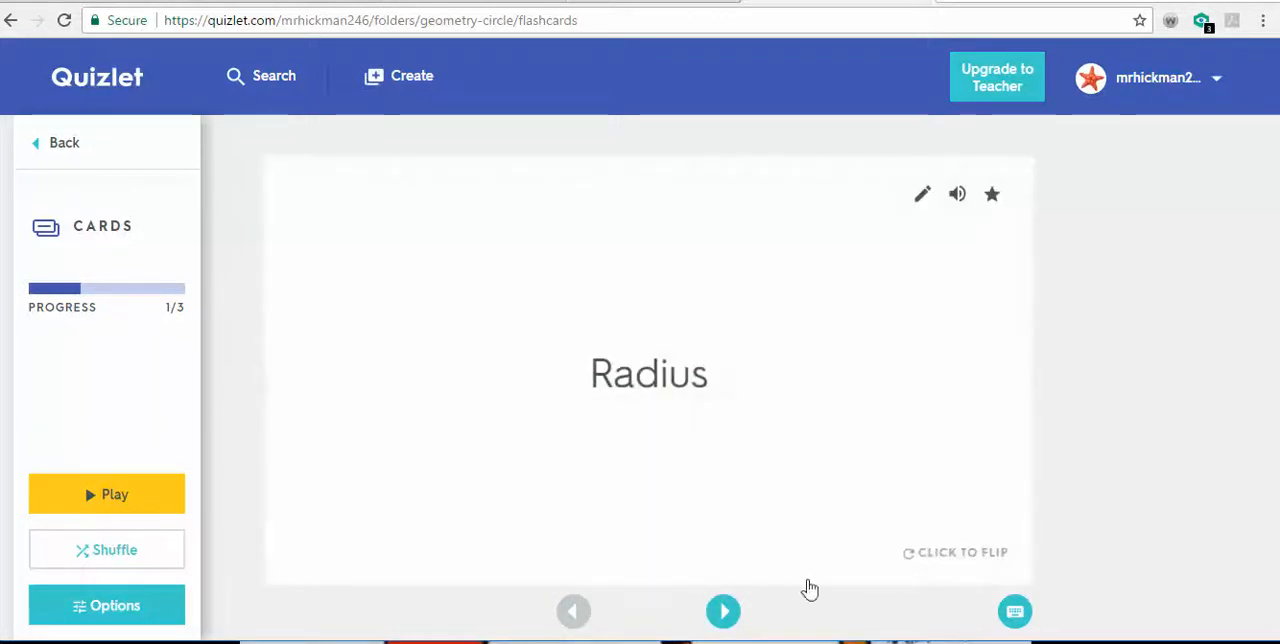
left_click(735, 614)
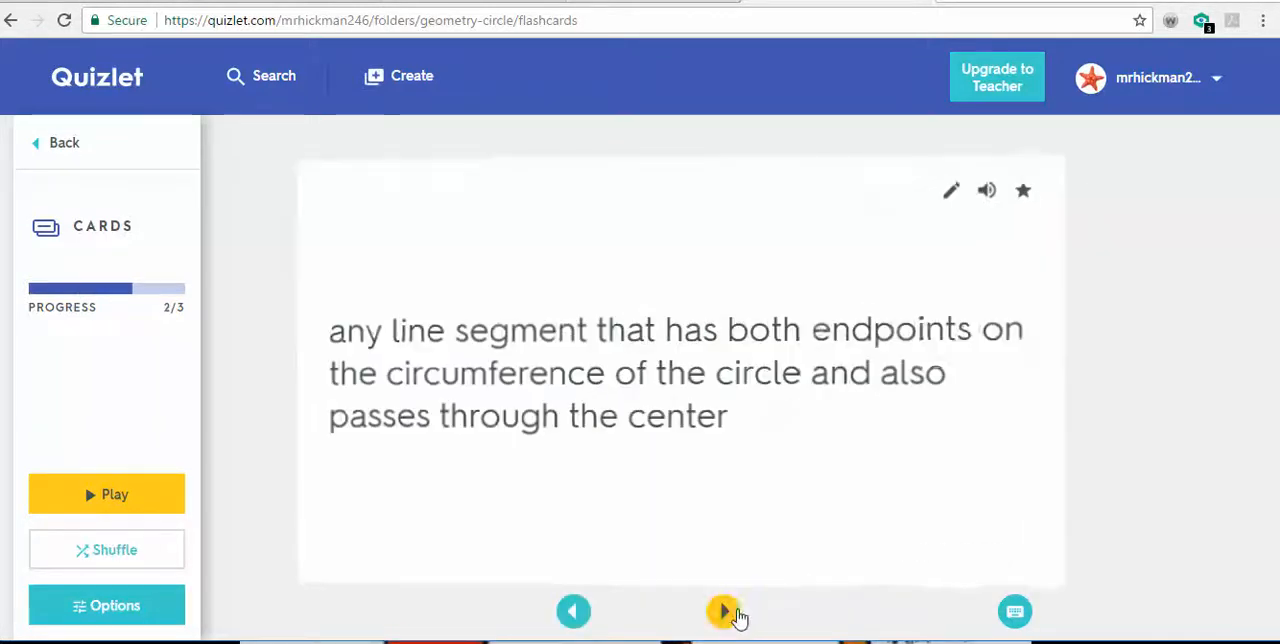
left_click(968, 565)
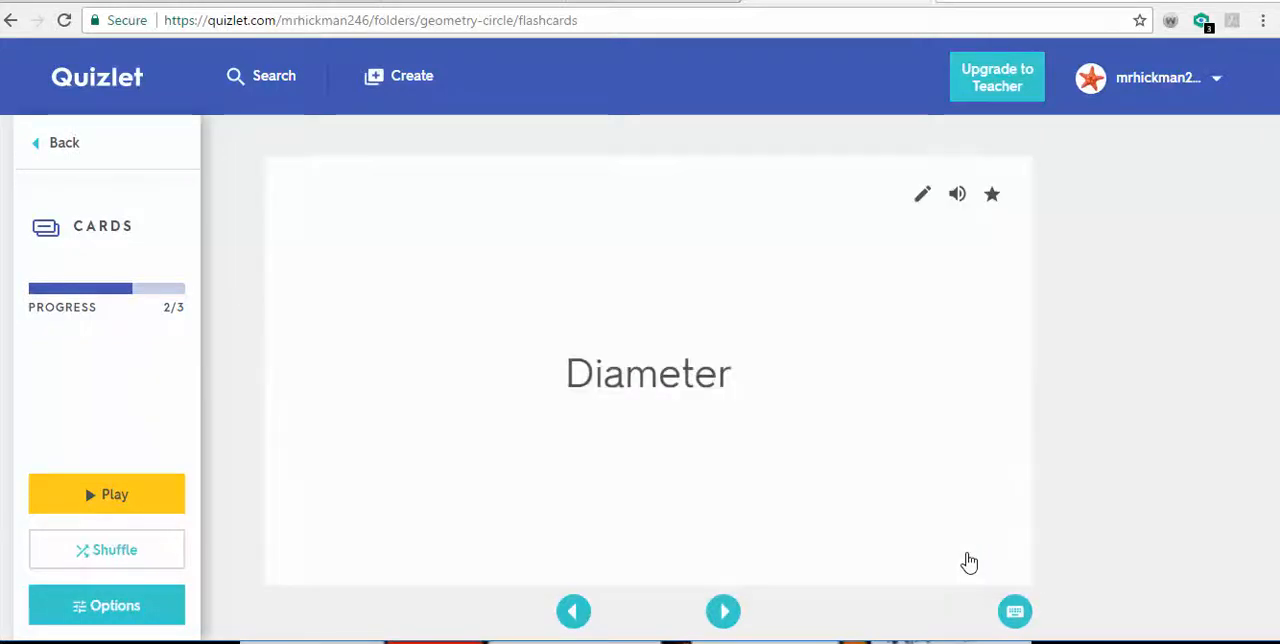
left_click(969, 563)
left_click(963, 300)
key("Right")
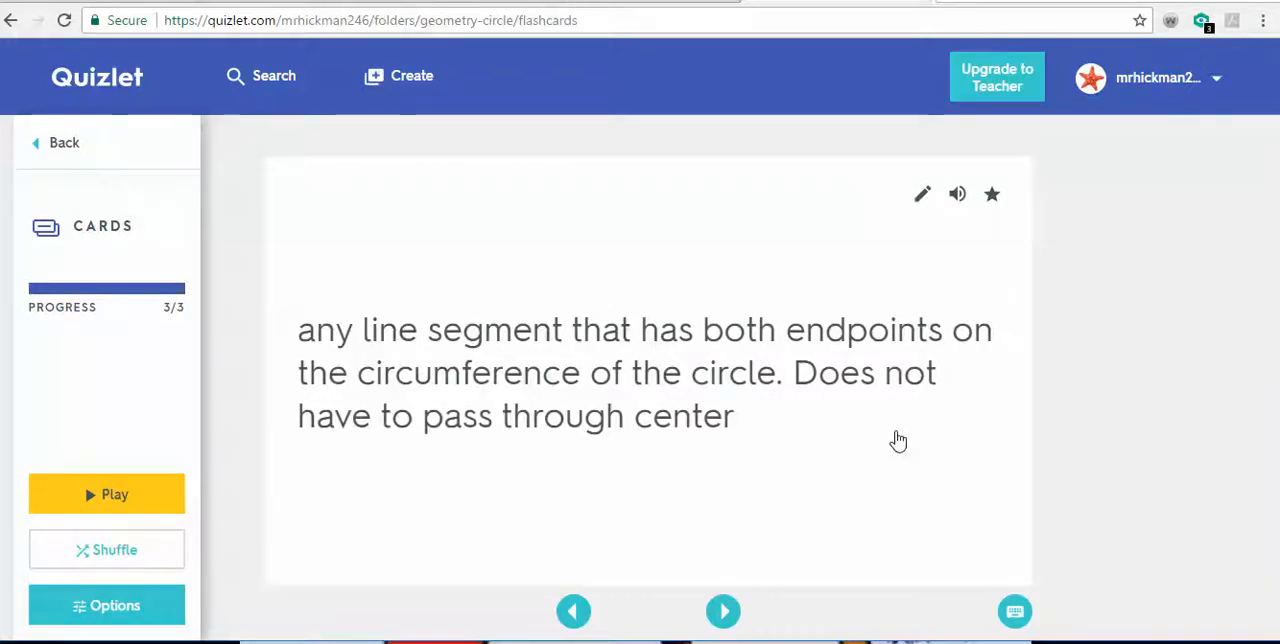
key("space")
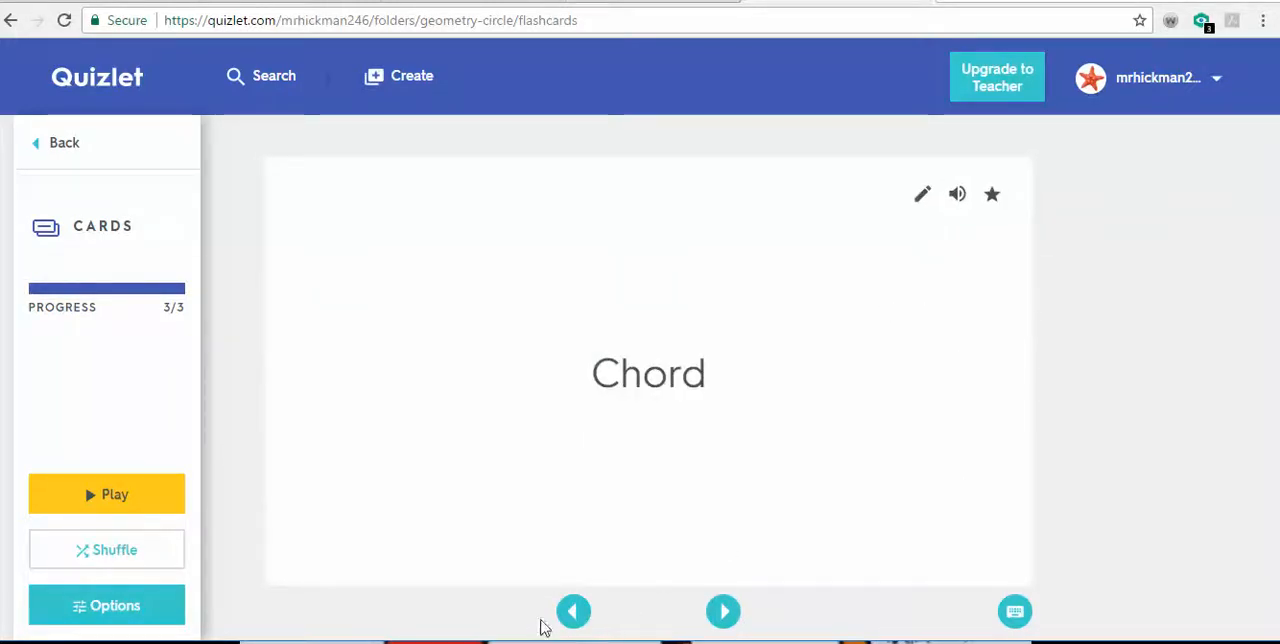
- Listen to the Chord card read aloud, finish the deck and start it over from the first card
left_click(572, 613)
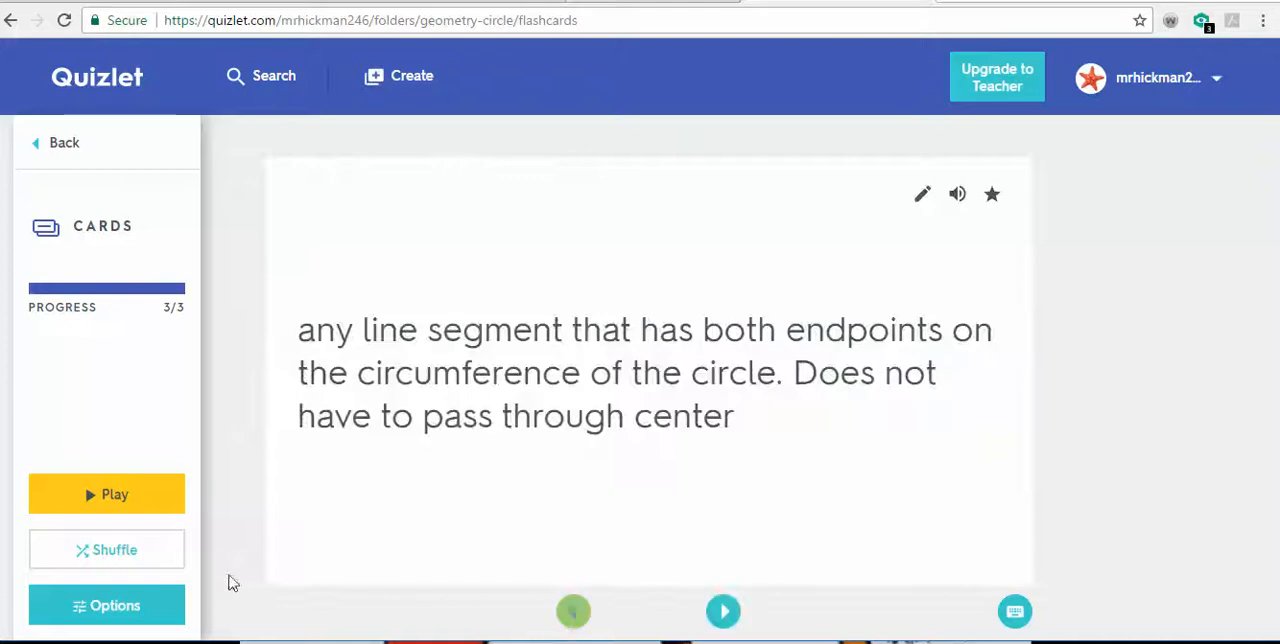
left_click(943, 203)
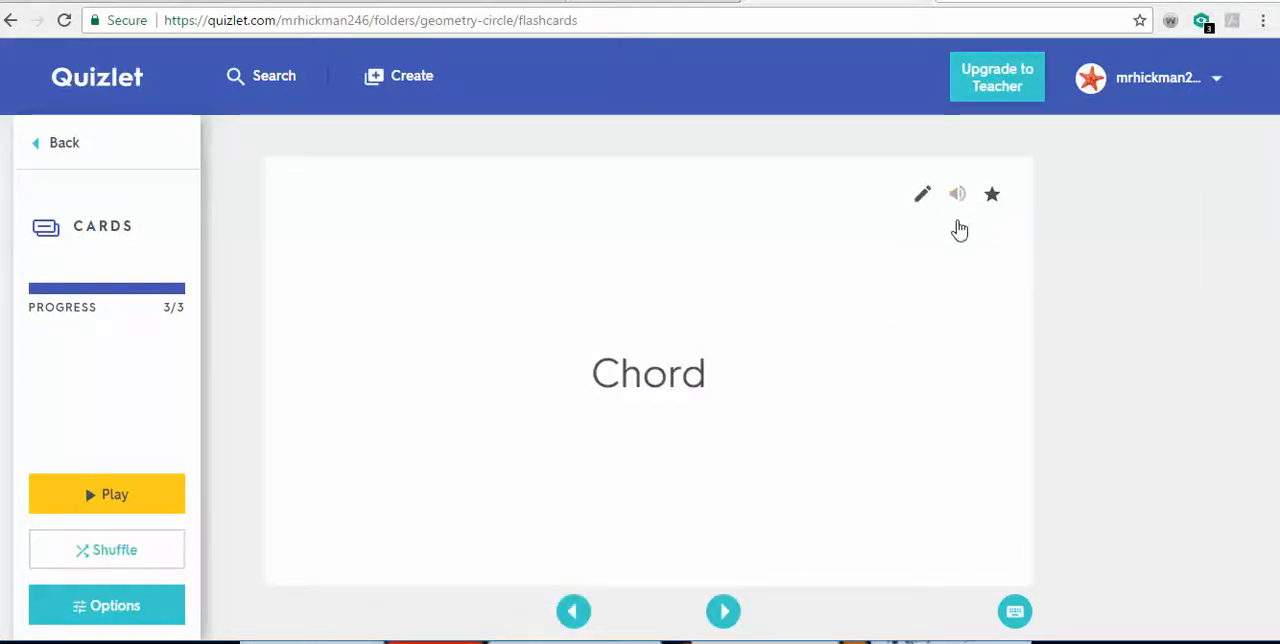
key("Right")
left_click(760, 311)
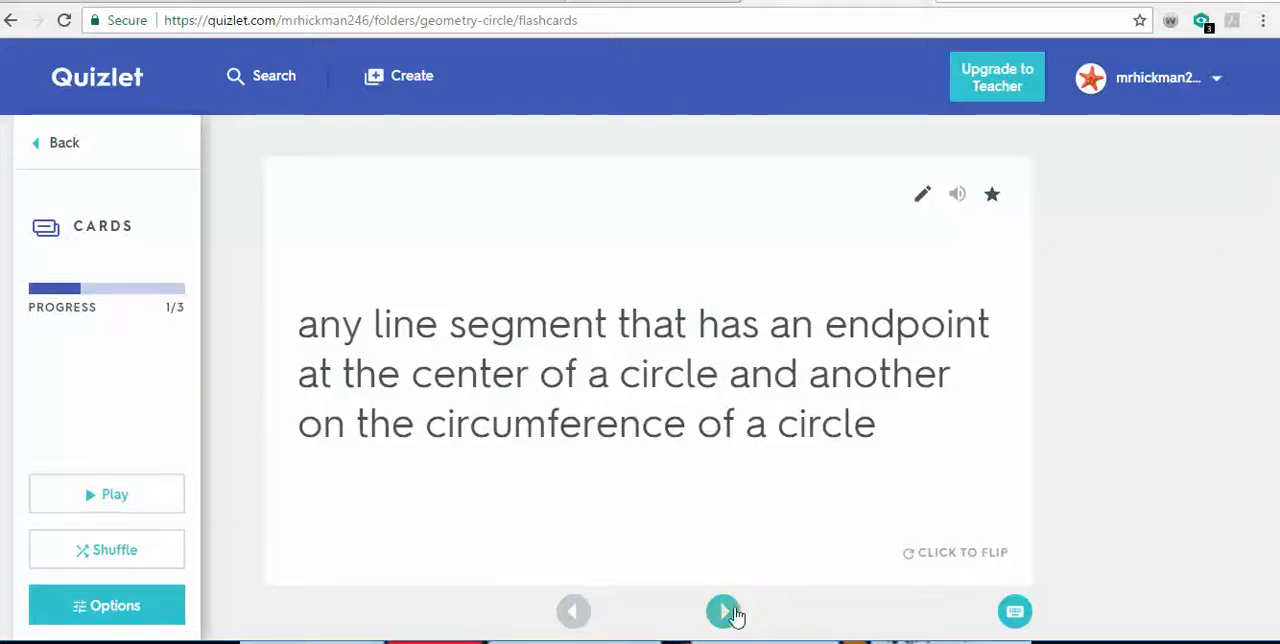
- Advance through all three cards of the restarted deck to its end without flipping them
left_click(727, 612)
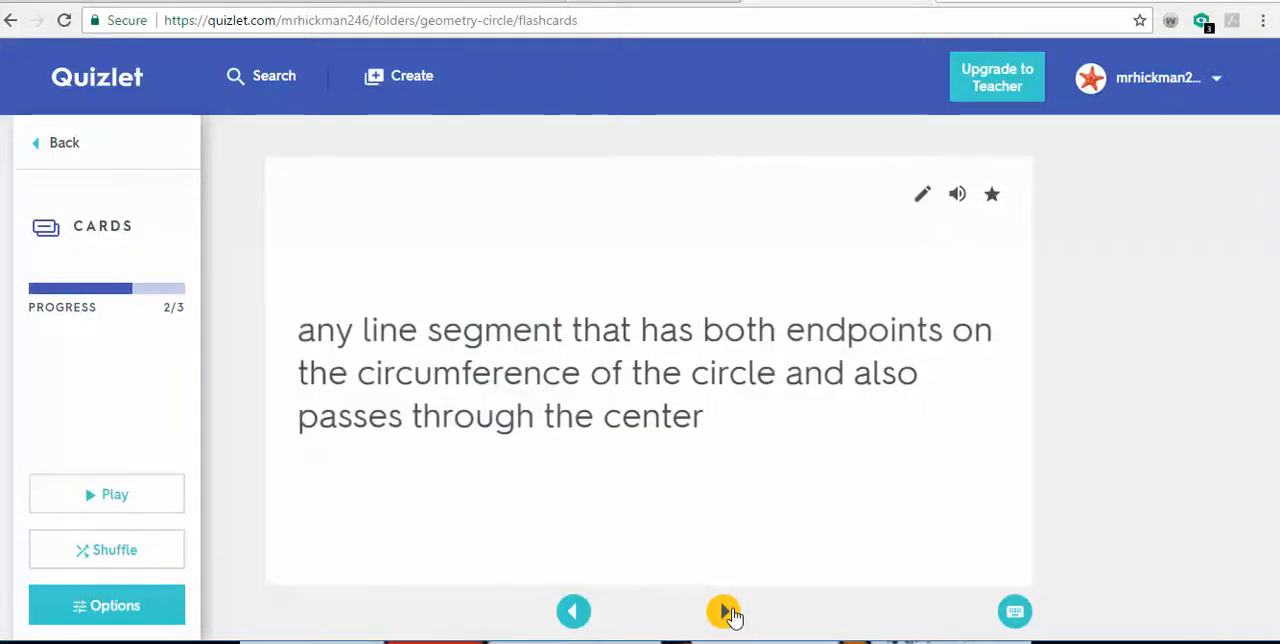
left_click(727, 612)
left_click(727, 612)
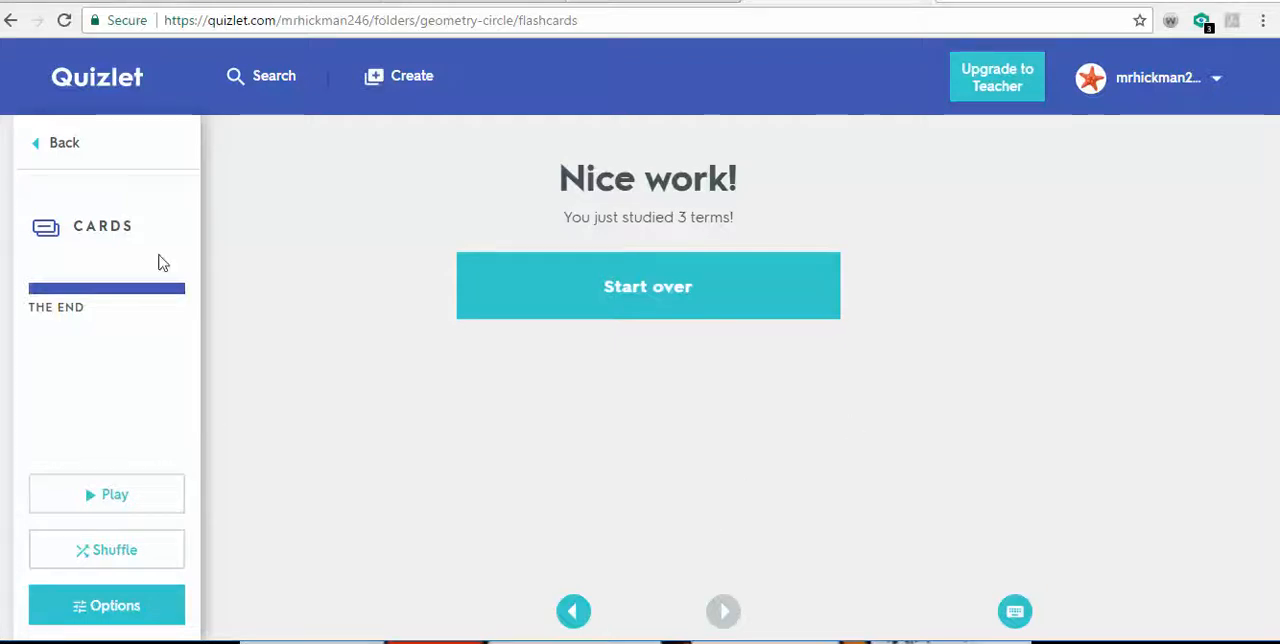
- Return to the Geometry: Circle folder and look at its additional options, leaving them unused
left_click(40, 147)
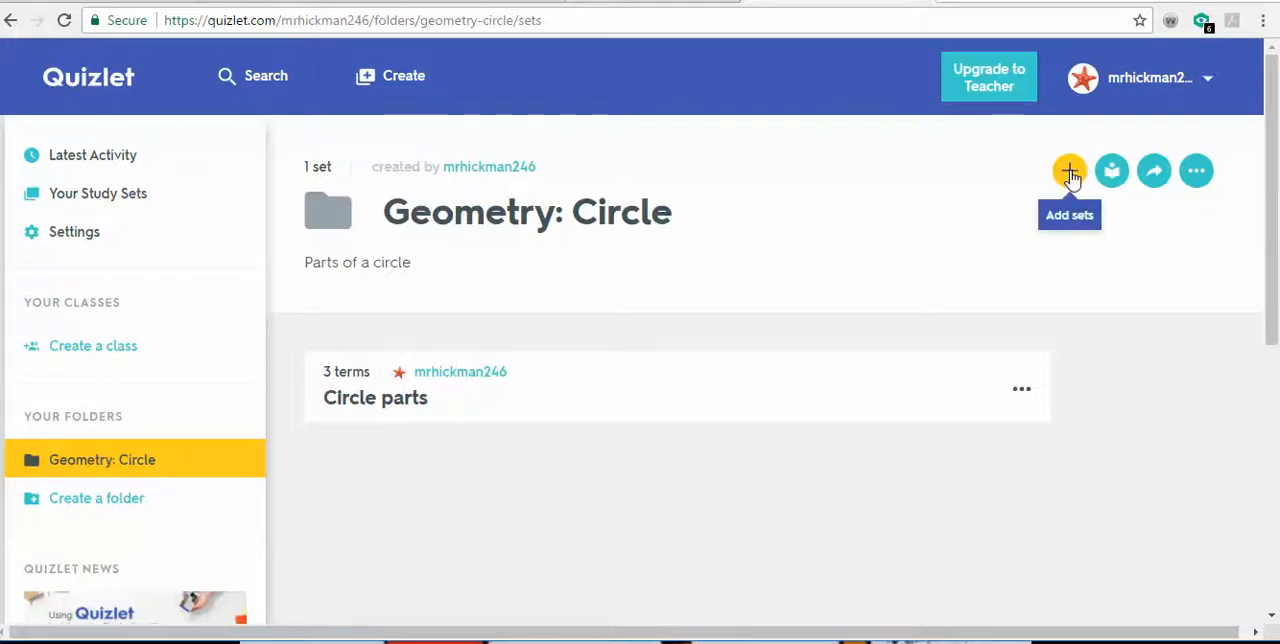
left_click(1196, 172)
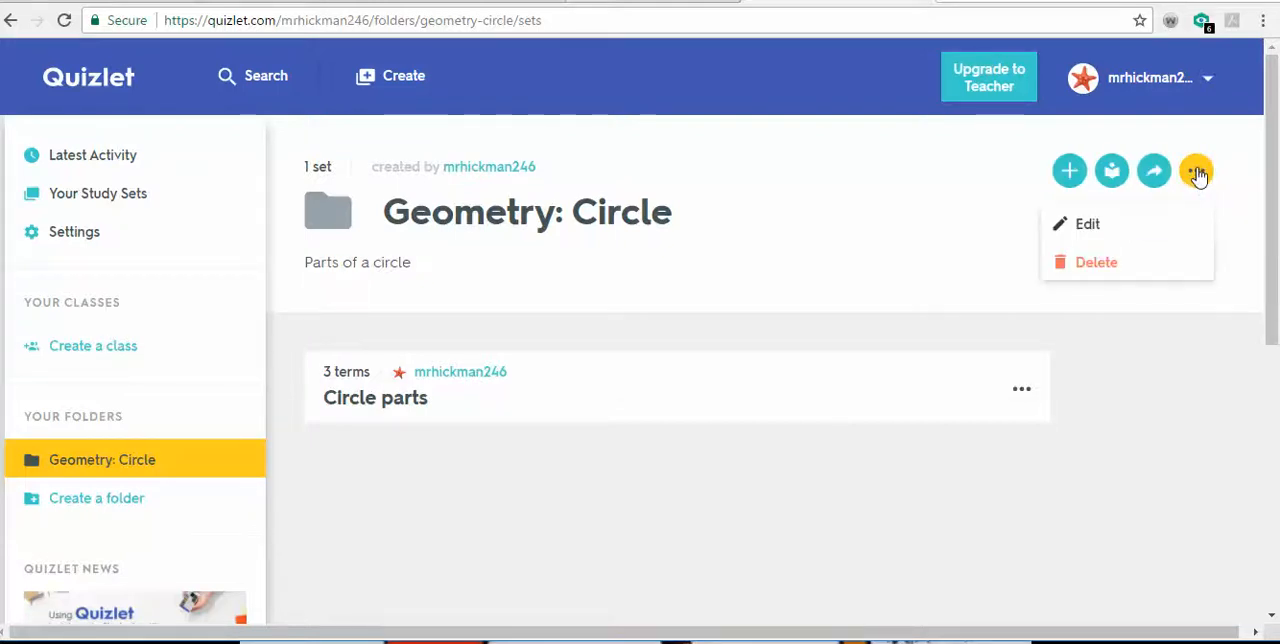
left_click(1198, 174)
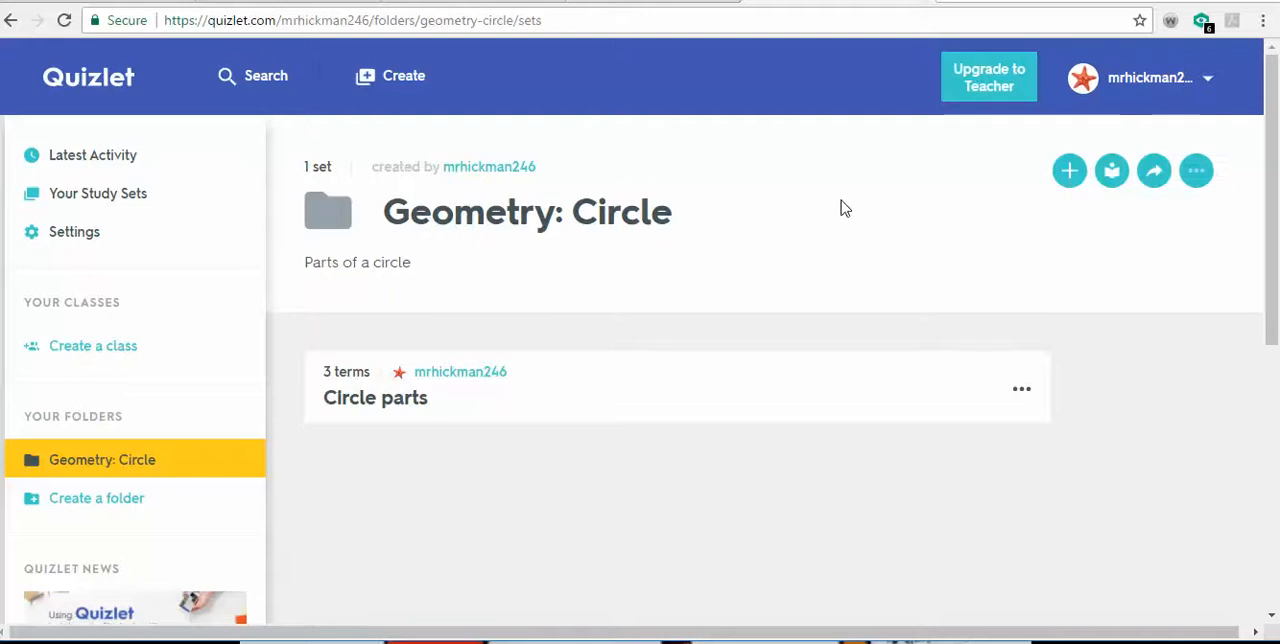